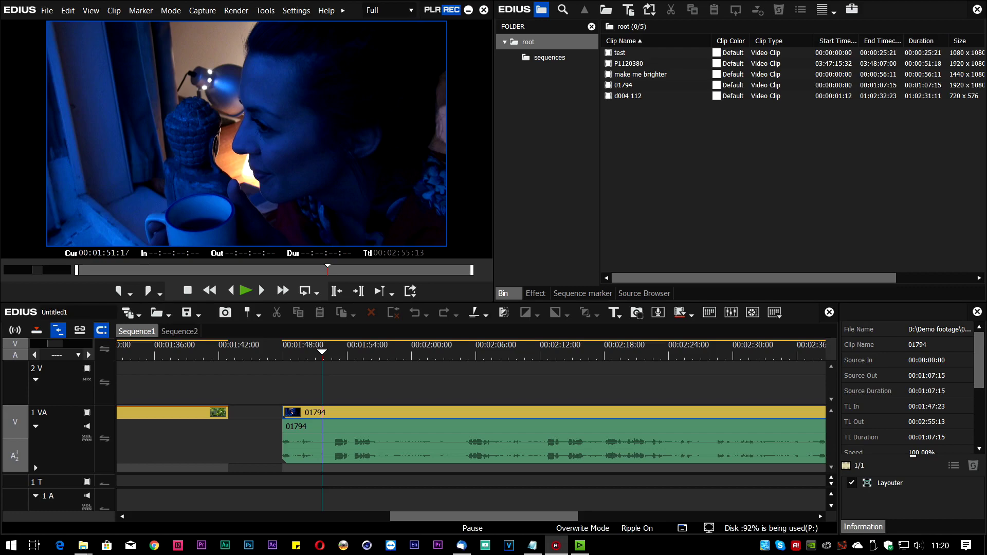
- Browse the Color Correction video filters and apply Primary Color Correction to clip 01794 on the timeline
left_click(535, 293)
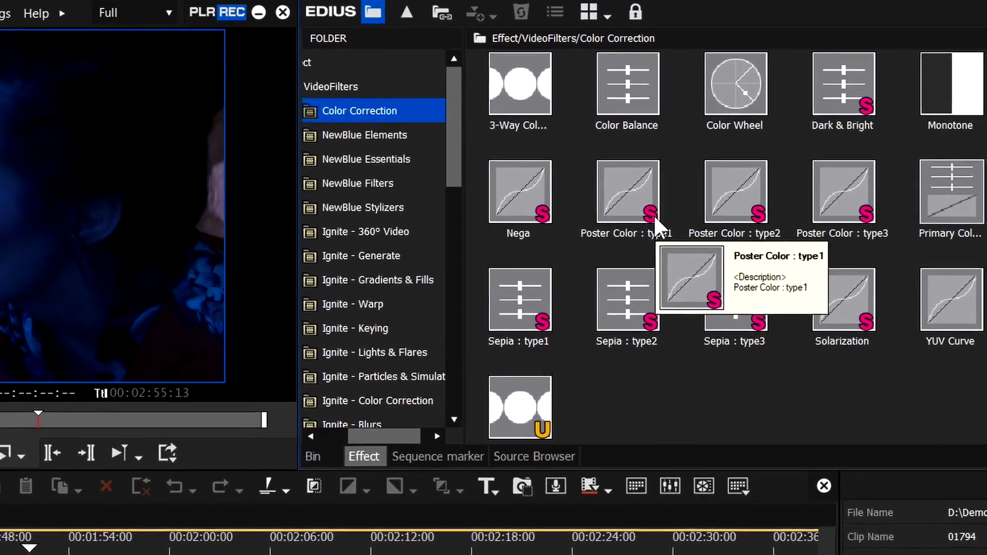
left_click(524, 86)
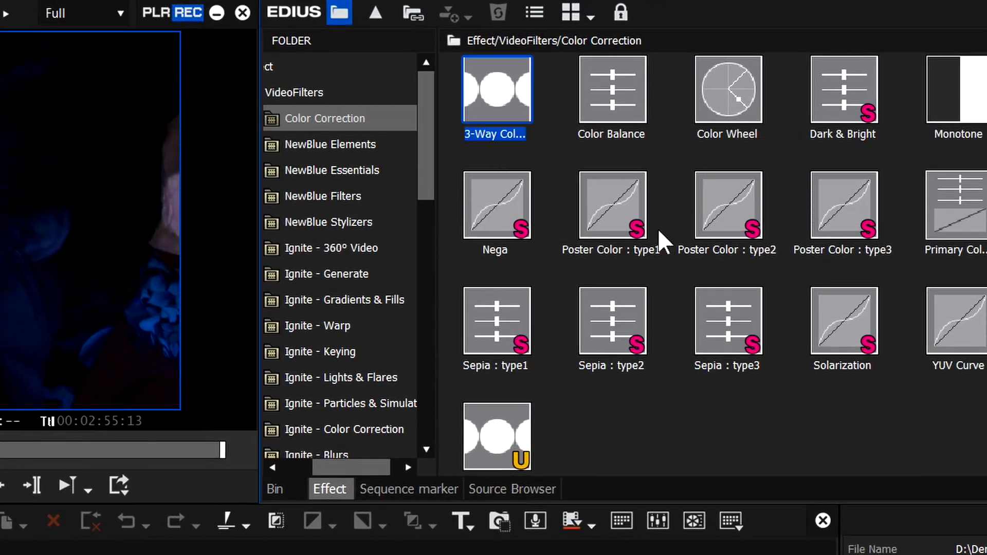
left_click(517, 428)
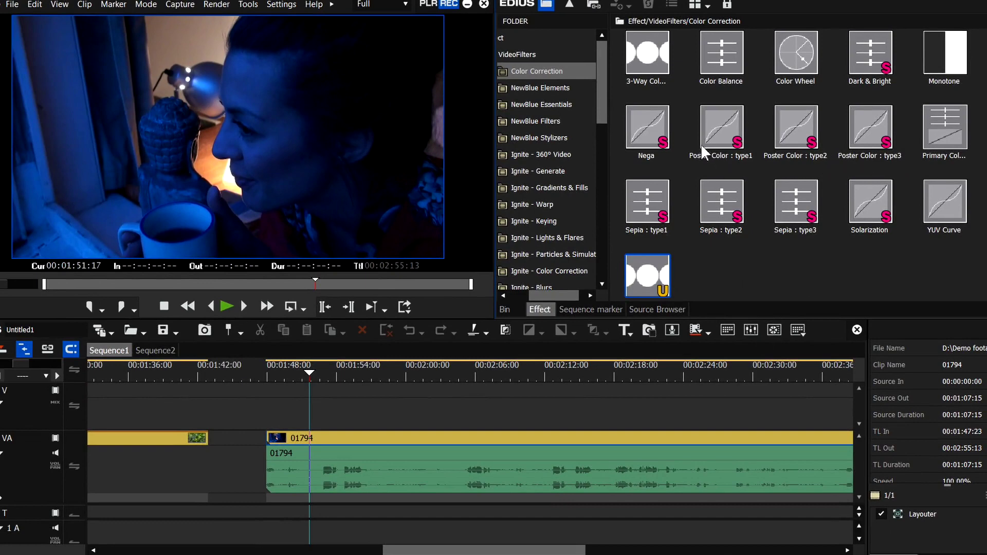
left_click_drag(945, 126, 514, 463)
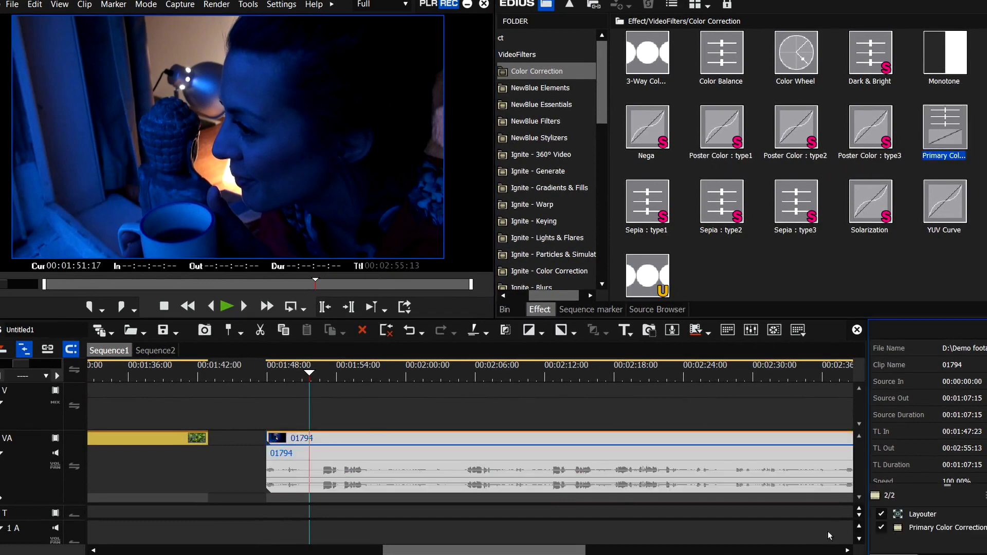
- Set the white balance temperature to 100 in the clip's Primary Color Correction settings
double_click(925, 527)
left_click_drag(726, 19, 591, 19)
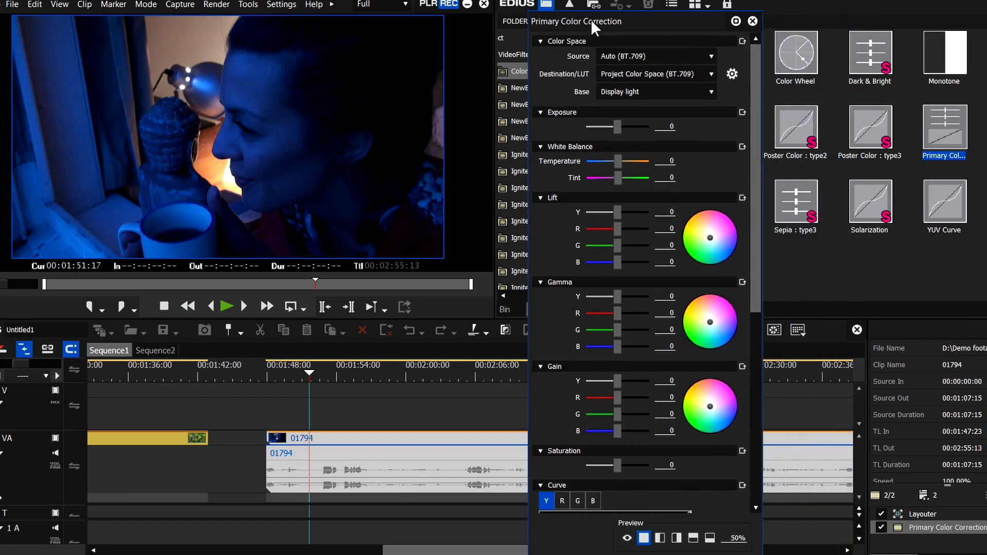
left_click_drag(623, 161, 642, 158)
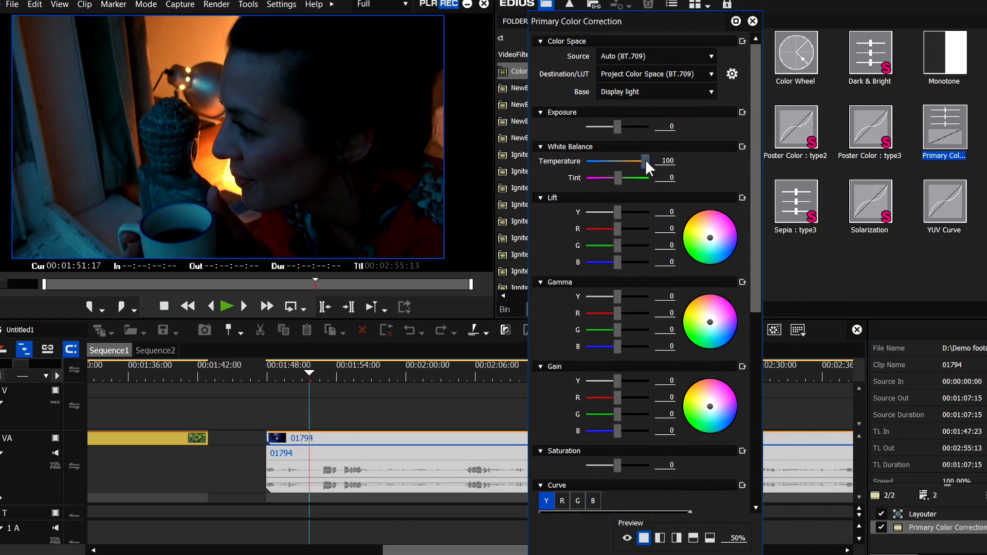
key("Return")
- Add 3-Way Color Correction, sampling black balance to Cb 7.0, Cr -10.0 and gray balance to Cb 3.0, Cr -7.0 with gray saturation 98.5
left_click_drag(897, 549, 897, 545)
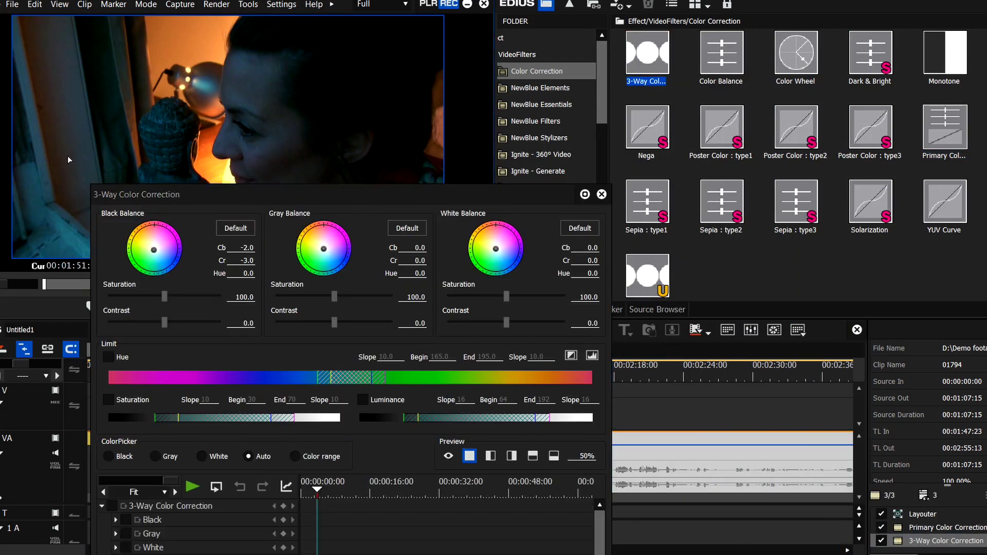
left_click(364, 86)
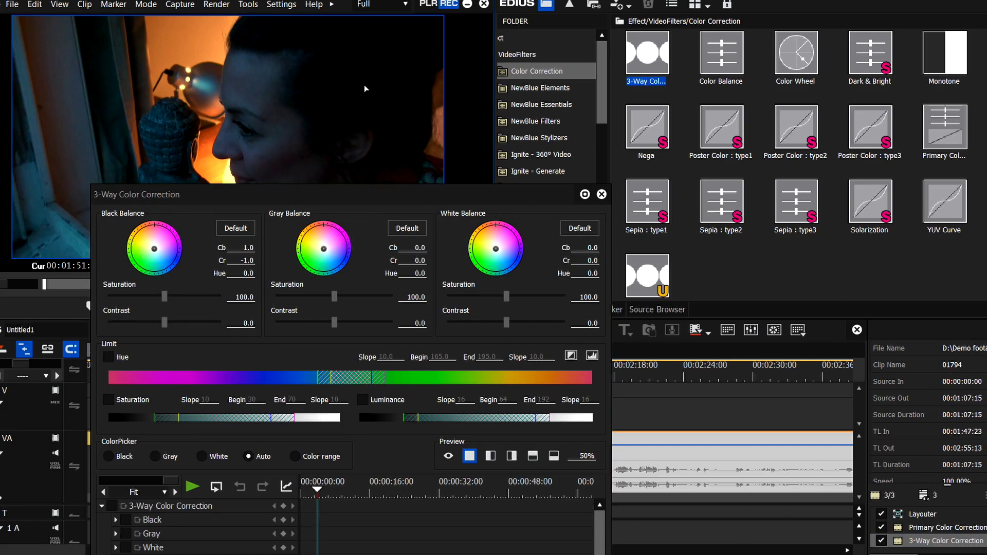
left_click(63, 239)
left_click_drag(333, 298, 311, 296)
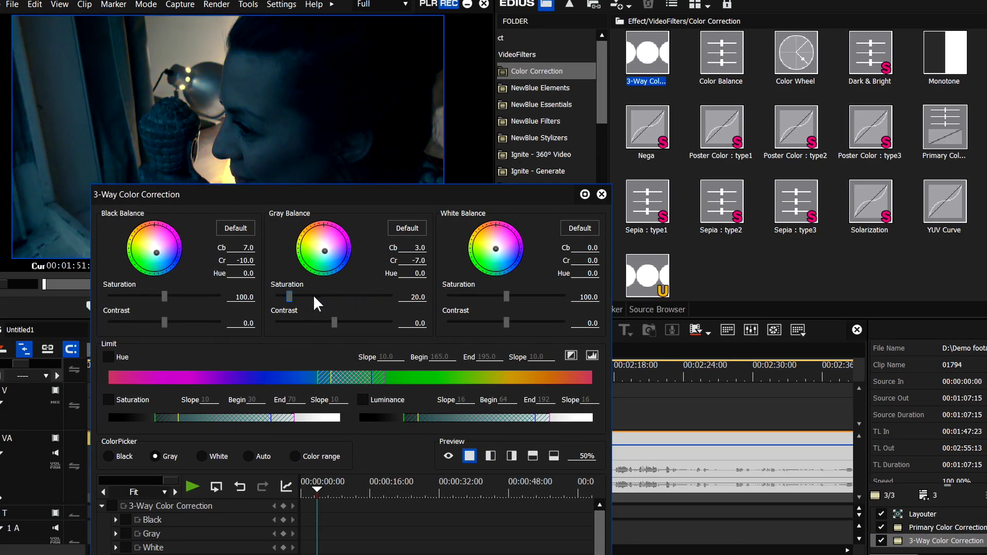
key("Return")
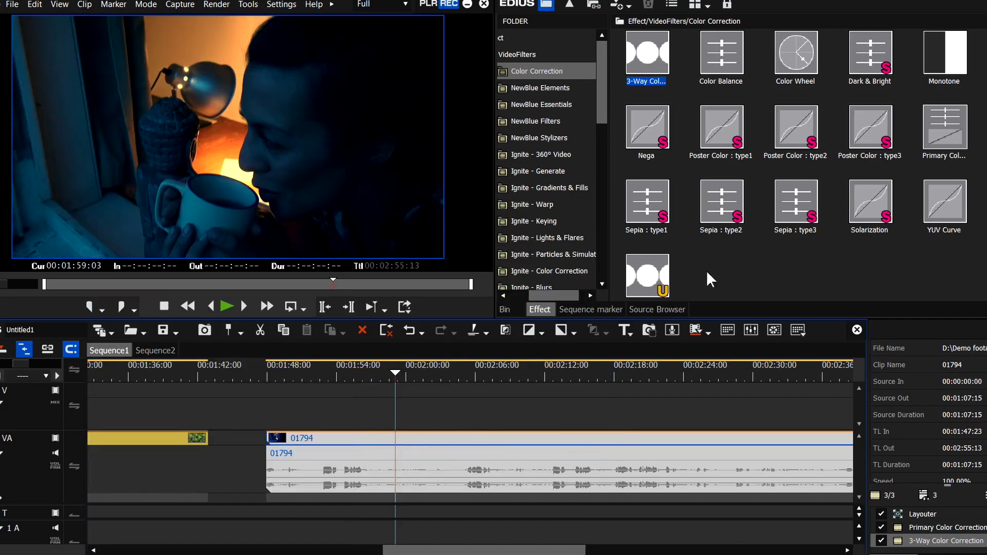
- Add a YUV Curve filter to clip 01794 and shape its Y curve into an S with darker shadows and raised midtones
double_click(946, 221)
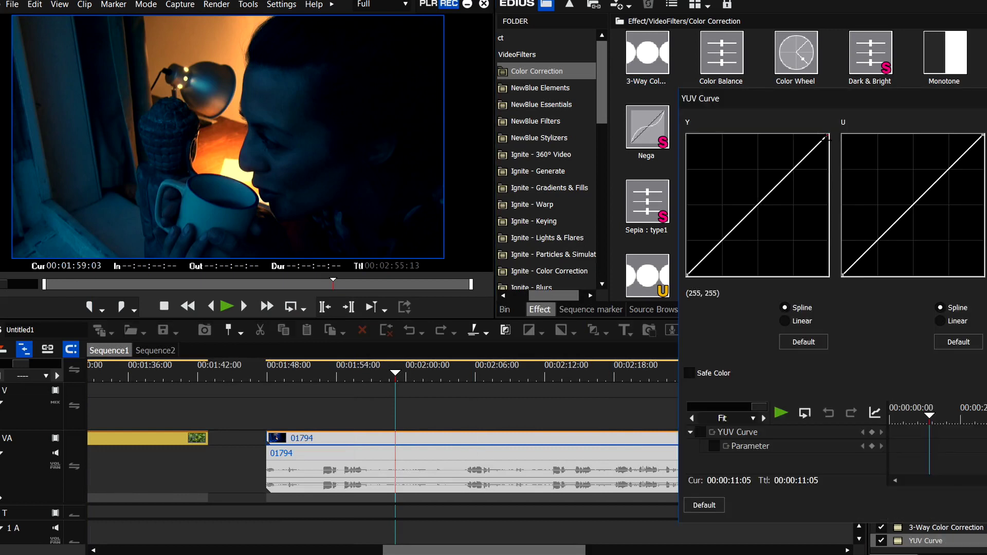
left_click_drag(774, 189, 735, 204)
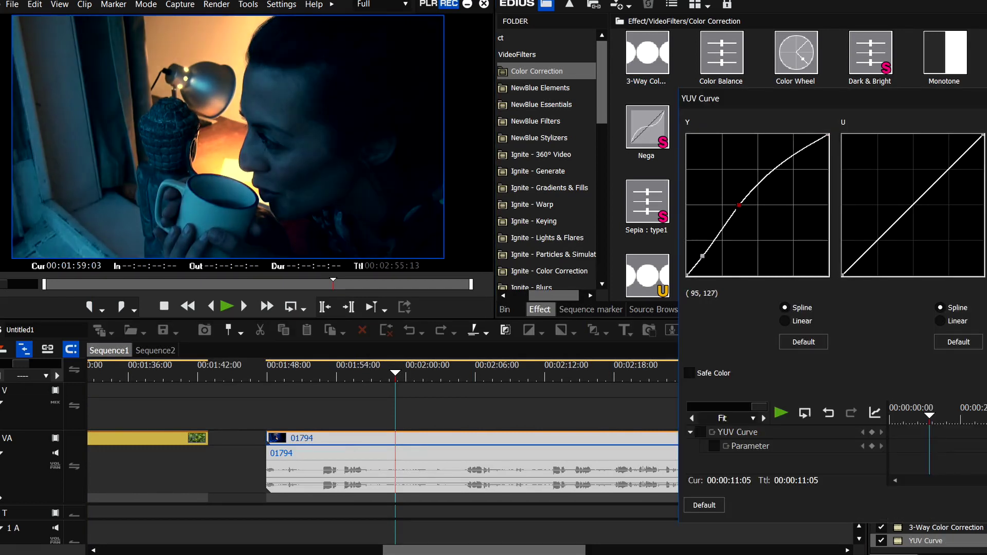
left_click_drag(702, 256, 698, 266)
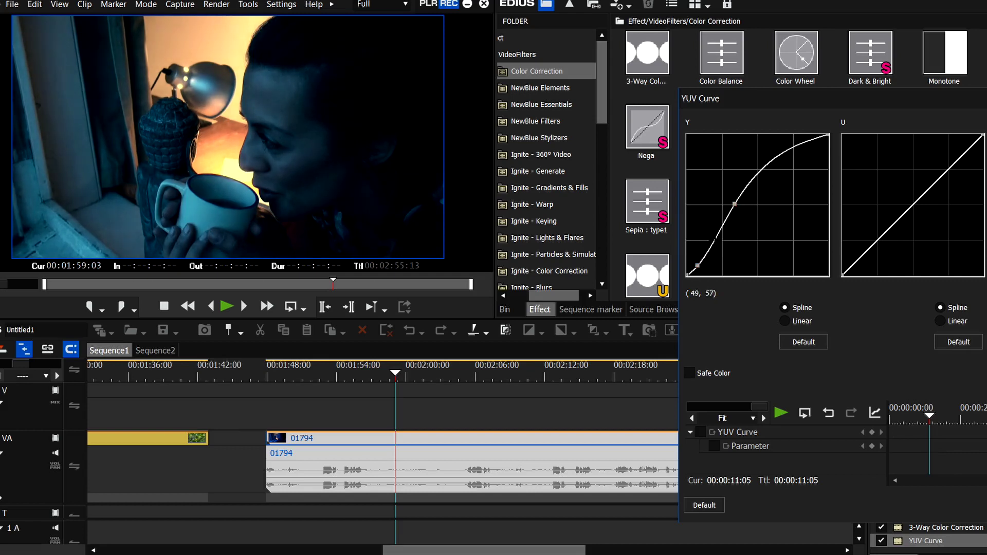
left_click_drag(735, 204, 740, 196)
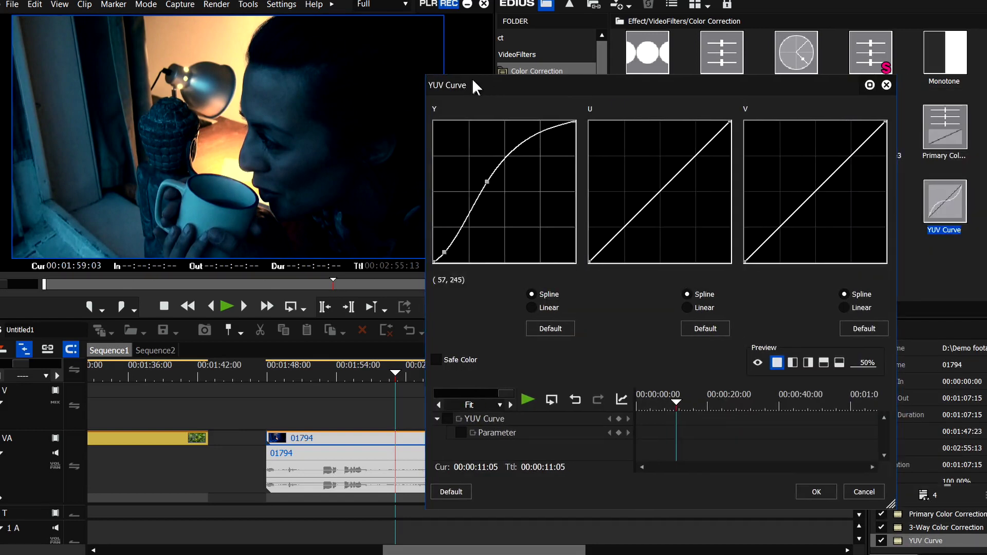
left_click(816, 492)
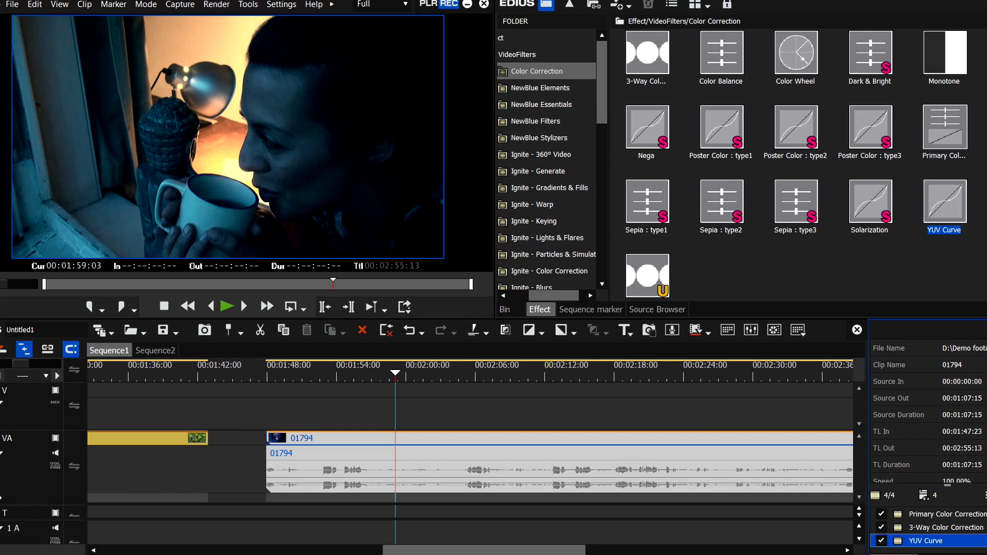
- Review the balance, limit and color picker settings of the 3-Way Color Correction on clip 01794
scroll(705, 396, "left", 5)
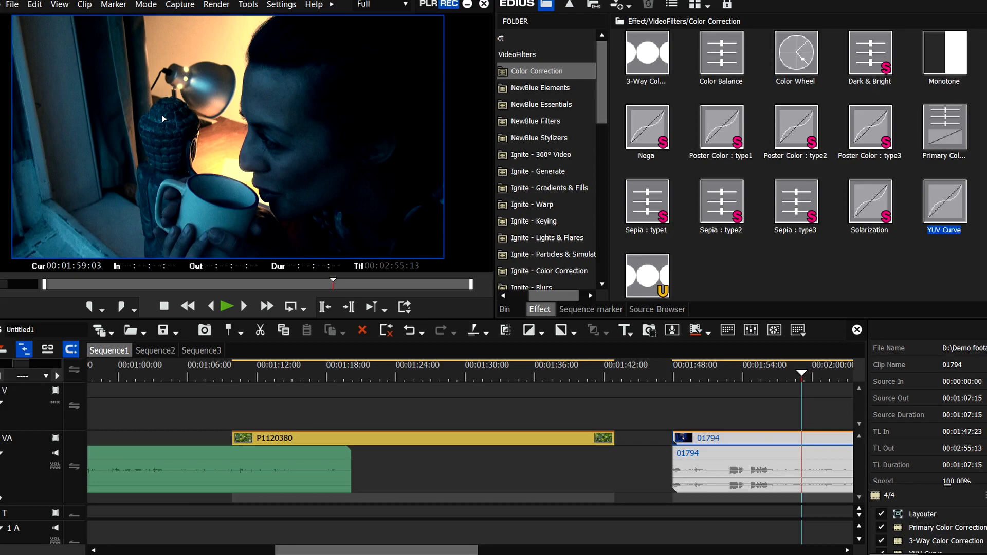
double_click(958, 542)
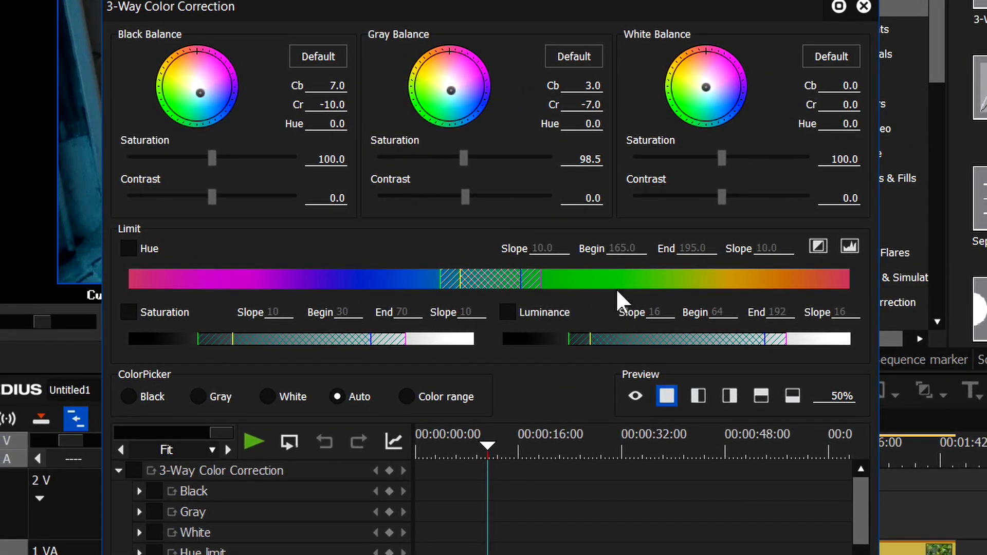
mouse_move(348, 8)
left_mouse_down()
mouse_move(375, 5)
mouse_move(361, 8)
left_mouse_up()
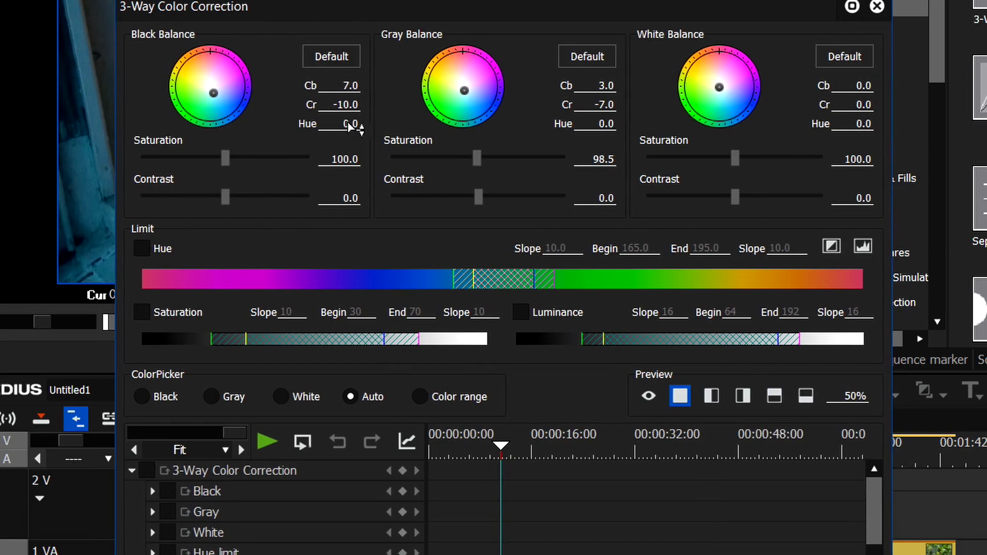
key("Return")
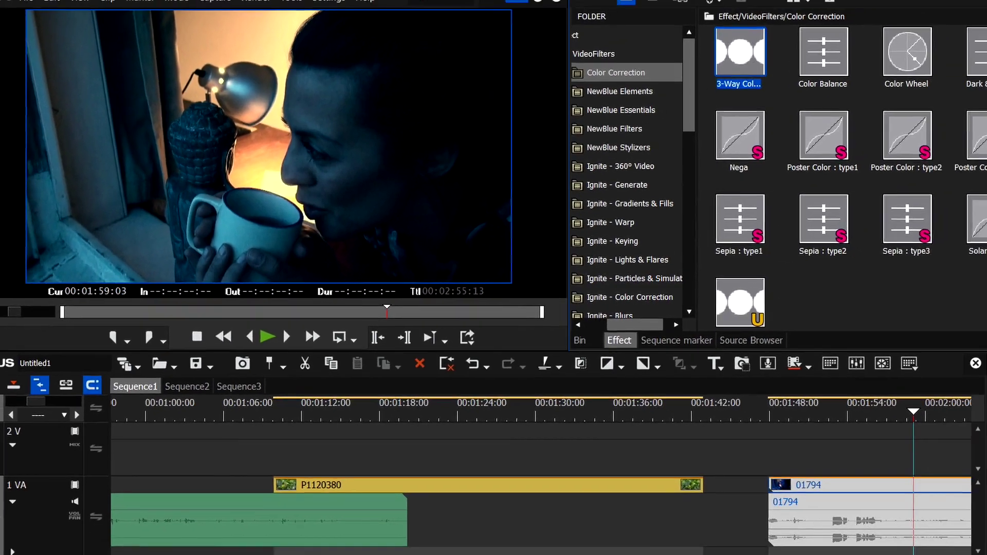
- Add a second 3-Way Color Correction to clip 01794 and sample its color range from the warm lamp-lit surface
double_click(740, 51)
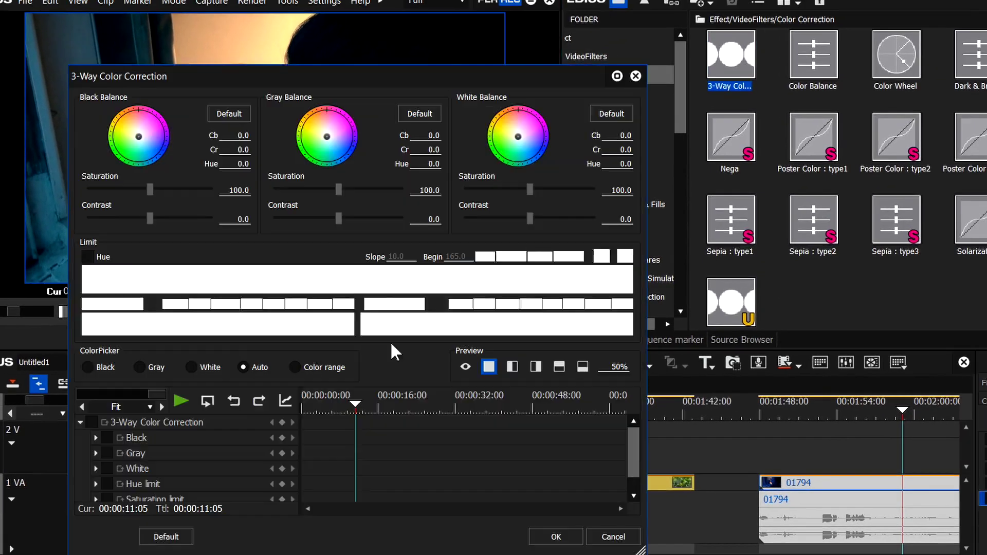
left_click_drag(437, 83, 792, 58)
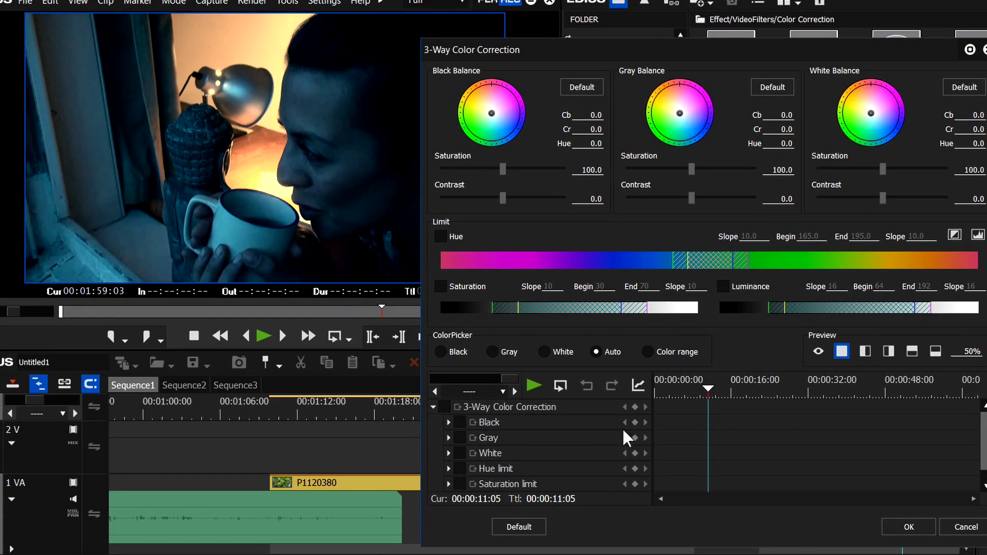
left_click(648, 350)
left_click(265, 154)
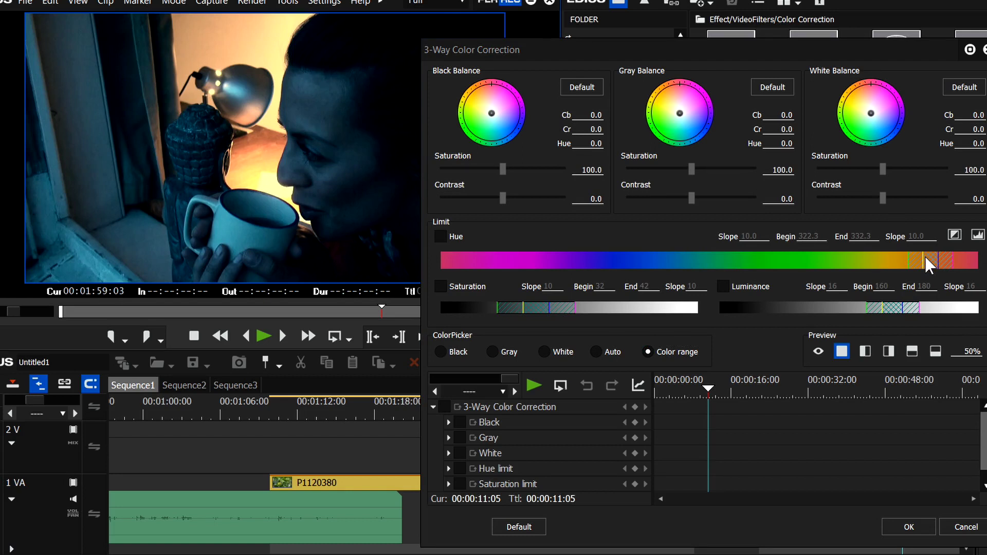
- Shift the gray balance to Cb 44.9, Cr -39.6 and limit it to hues from 264.0 to 7.0 with slopes of 17.0
mouse_move(680, 113)
left_mouse_down()
mouse_move(693, 122)
mouse_move(686, 117)
left_mouse_up()
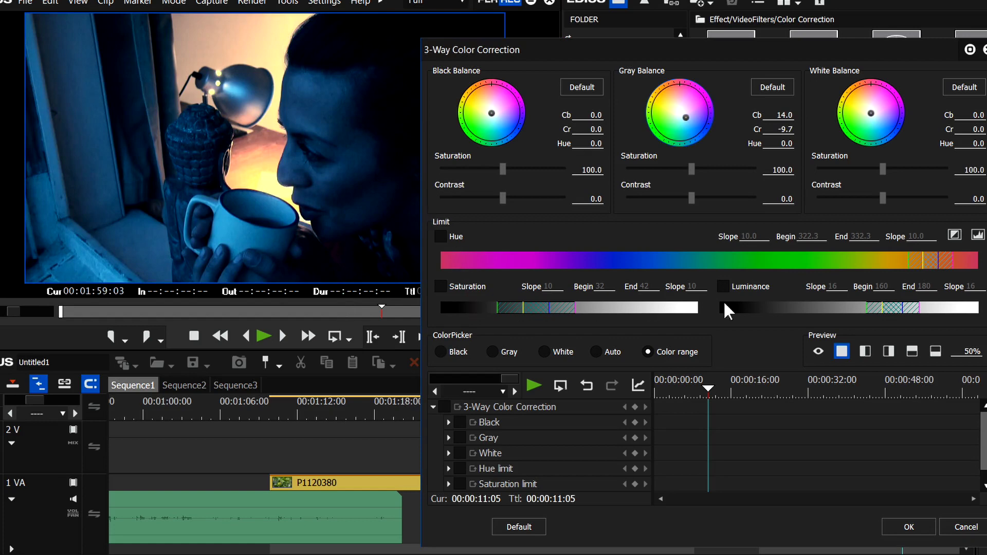
left_click(444, 239)
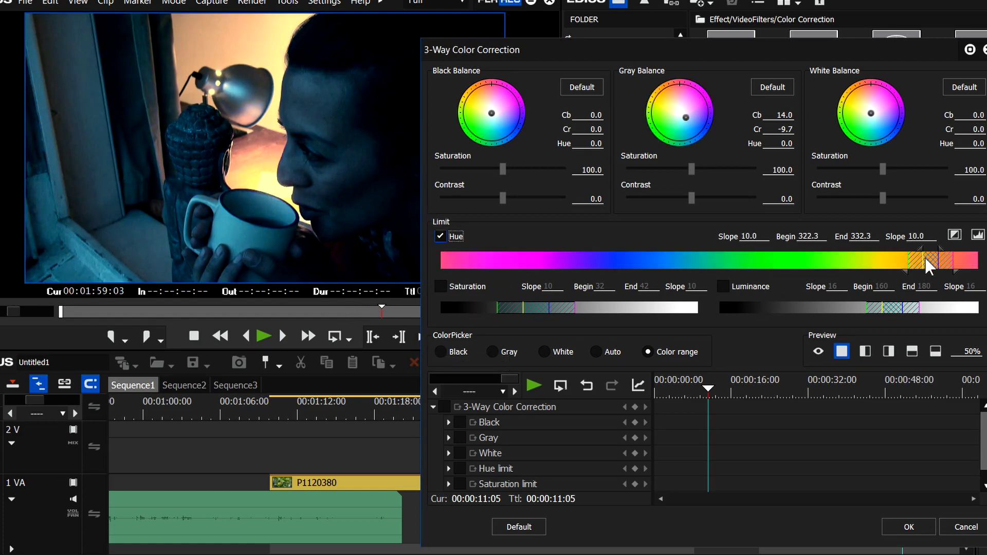
left_click_drag(686, 117, 701, 132)
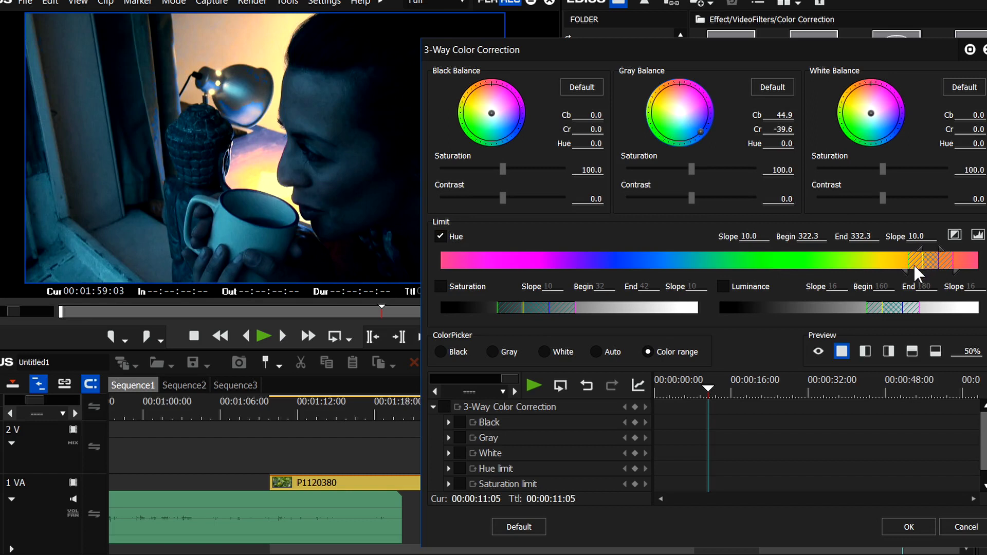
mouse_move(905, 272)
left_mouse_down()
mouse_move(890, 268)
mouse_move(900, 252)
mouse_move(885, 251)
left_mouse_up()
mouse_move(952, 267)
left_mouse_down()
mouse_move(949, 249)
mouse_move(922, 261)
mouse_move(937, 261)
left_mouse_up()
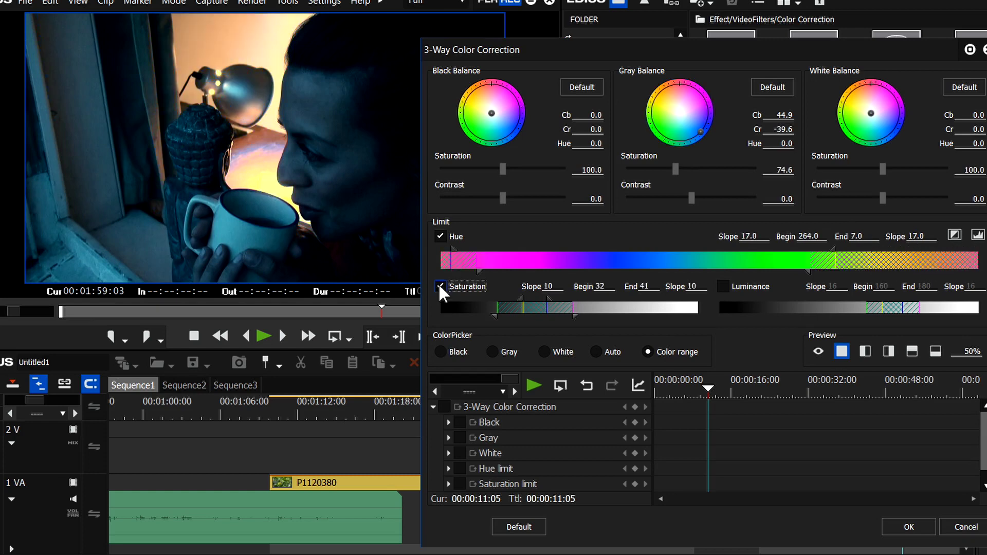
- Try the saturation limit and the luminance limit in turn to compare their effect on the preview
left_click(440, 287)
left_click_drag(547, 308, 548, 308)
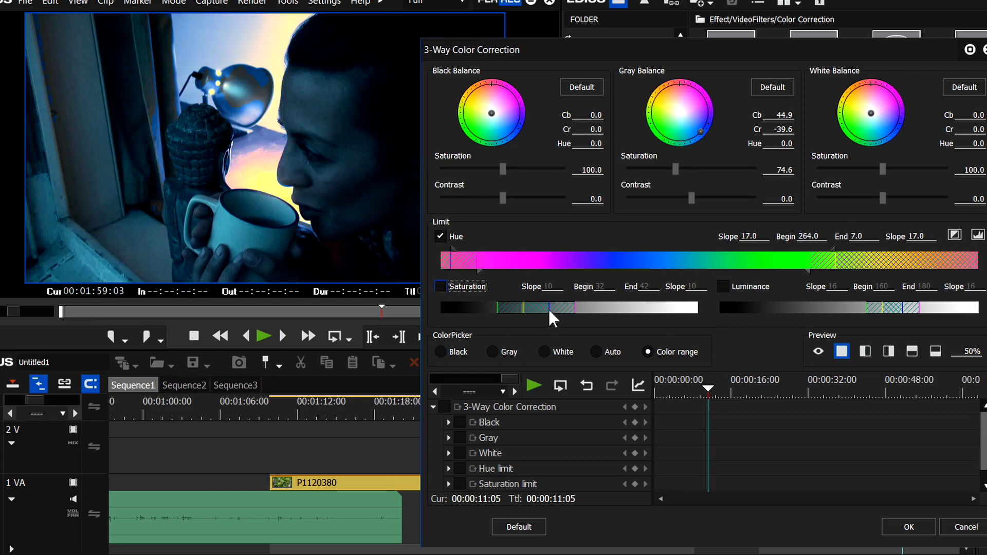
left_click(441, 286)
left_click(441, 286)
left_click(722, 286)
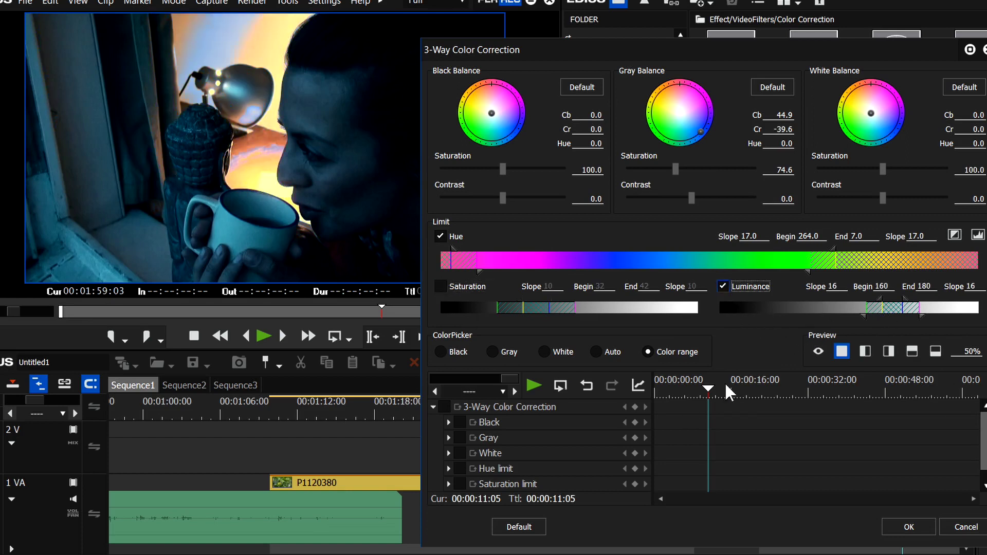
left_click(723, 286)
- Enable the saturation limit with Begin 0, End 50, lower slope 0 and upper slope 36
left_click(441, 287)
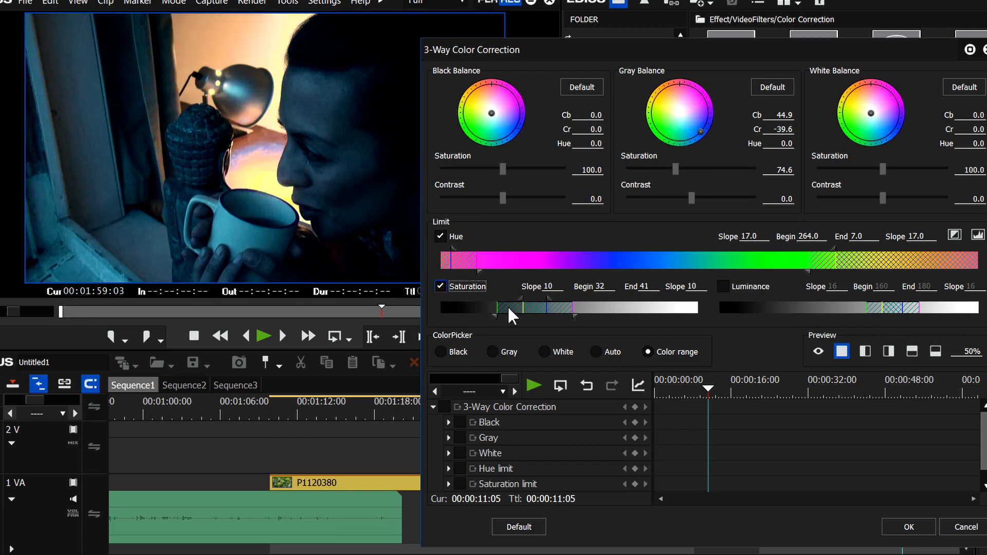
left_click_drag(522, 299, 442, 307)
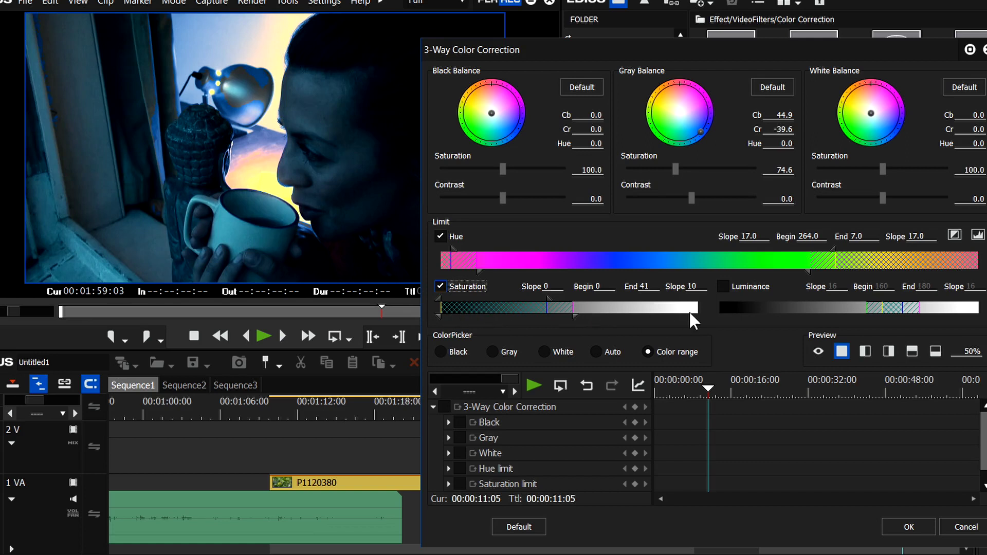
left_click_drag(546, 306, 663, 308)
- Enable the luminance limit with Begin 82, End 140 and slopes 44 and 16, and adjust the hue limit's lower slope
left_click(723, 286)
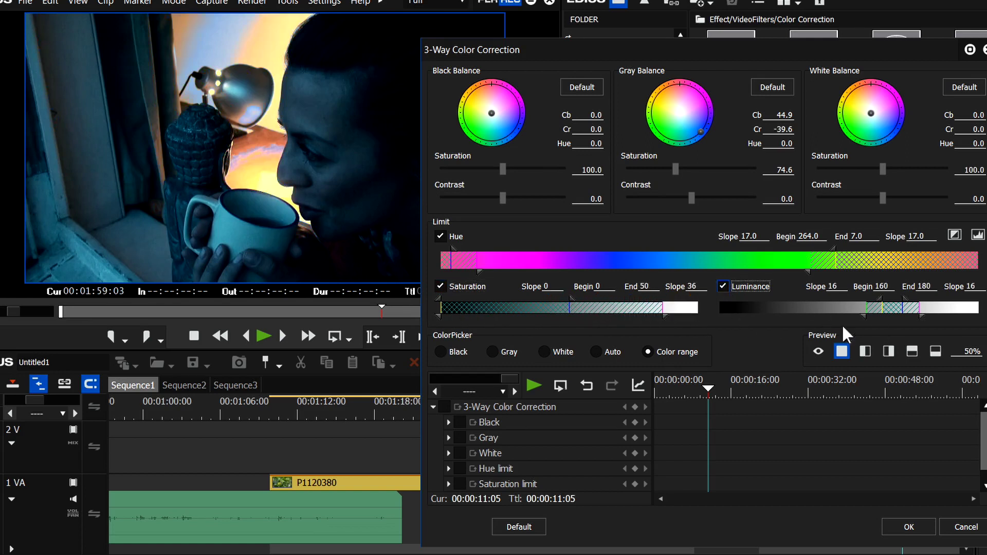
left_click_drag(897, 310, 717, 311)
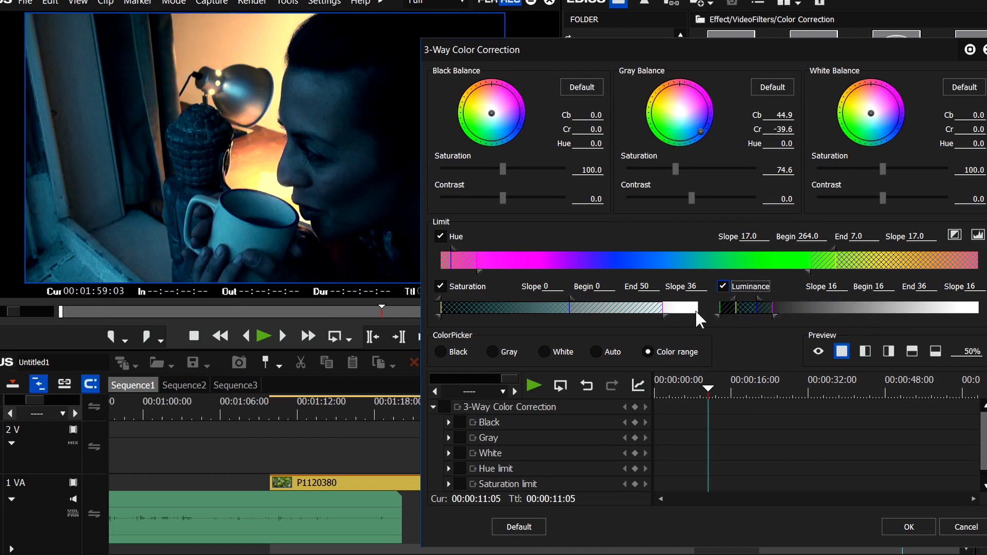
left_click_drag(863, 313, 804, 299)
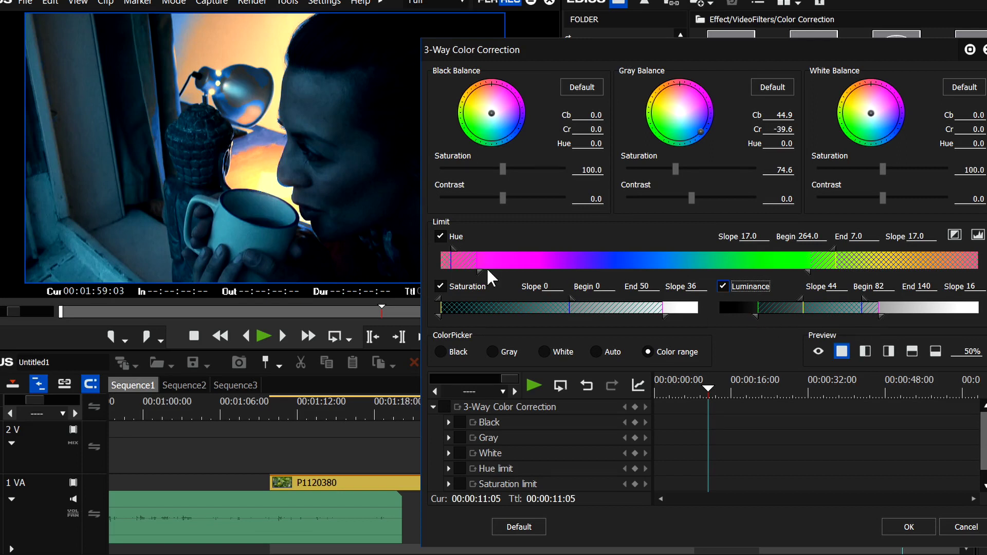
left_click_drag(812, 273, 792, 275)
left_click(900, 529)
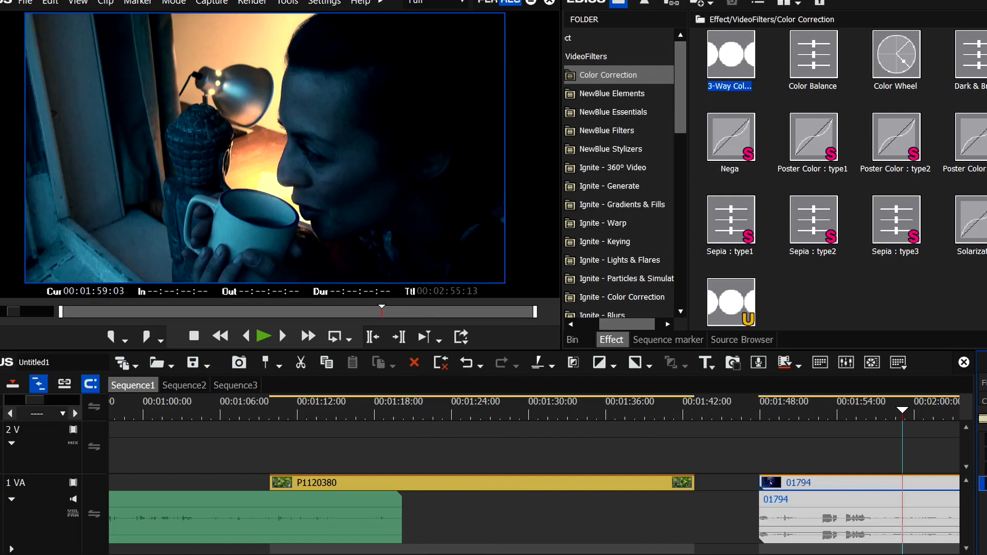
- Apply the Chrominance video filter to clip P1120380 and open its settings beside the preview
left_click(589, 57)
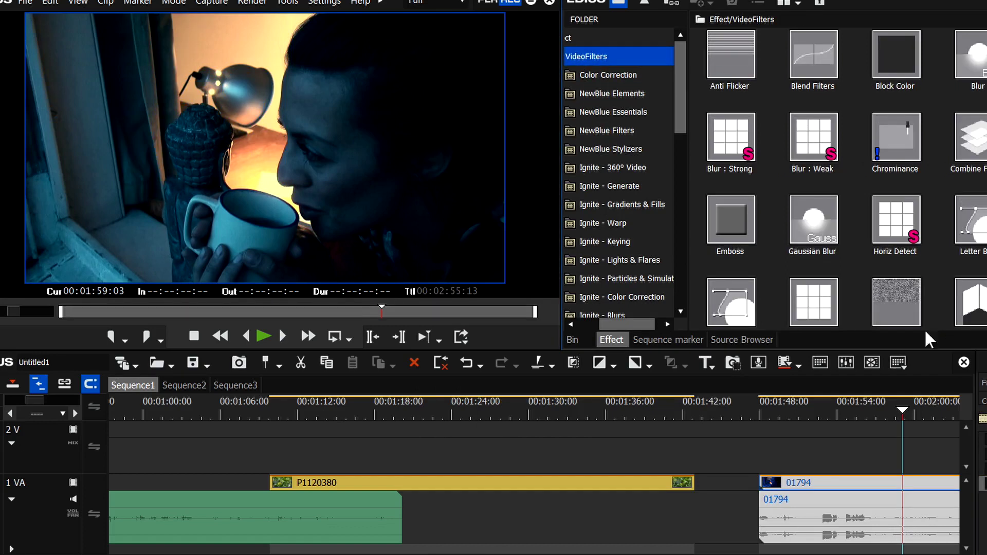
left_click_drag(623, 323, 588, 323)
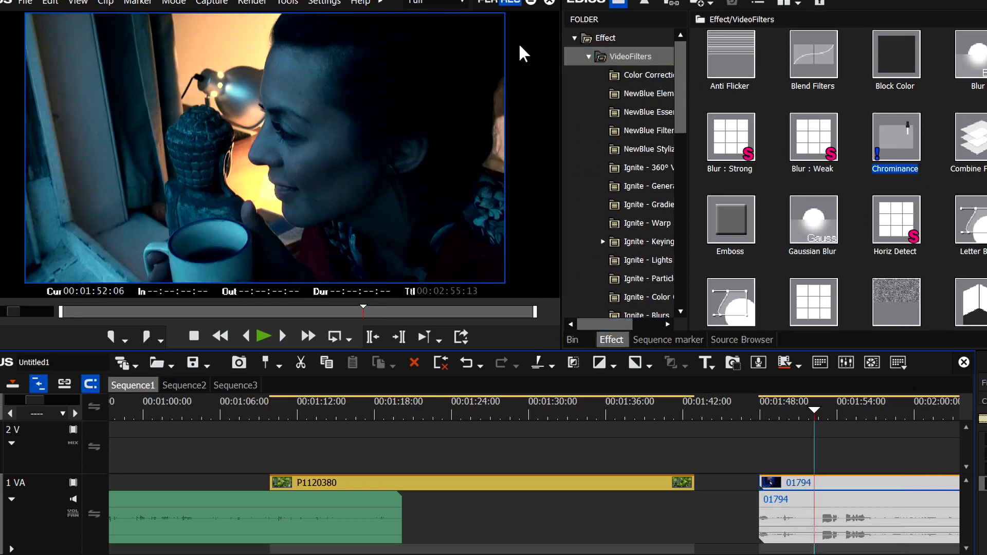
left_click(895, 167)
mouse_move(893, 168)
left_click_drag(581, 414, 636, 419)
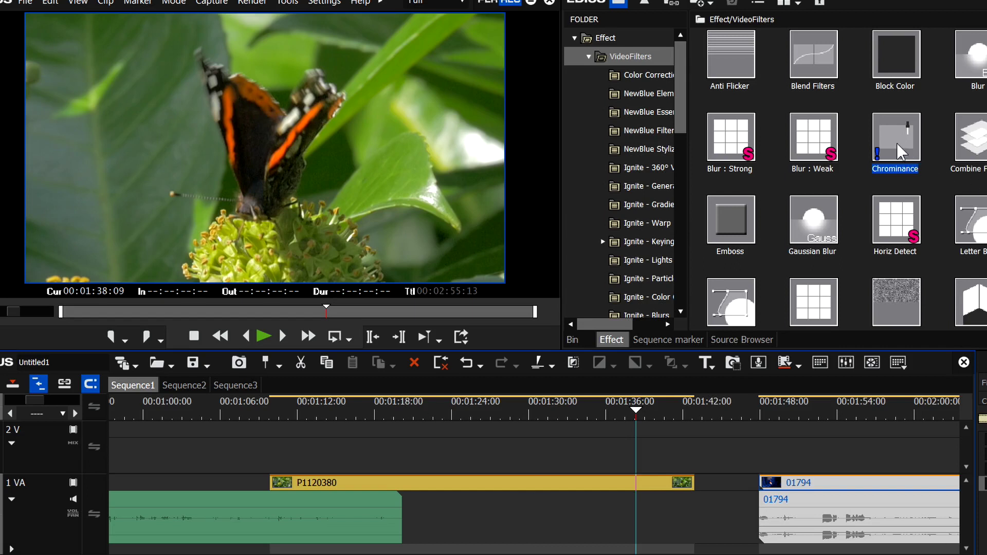
left_click_drag(903, 152, 458, 485)
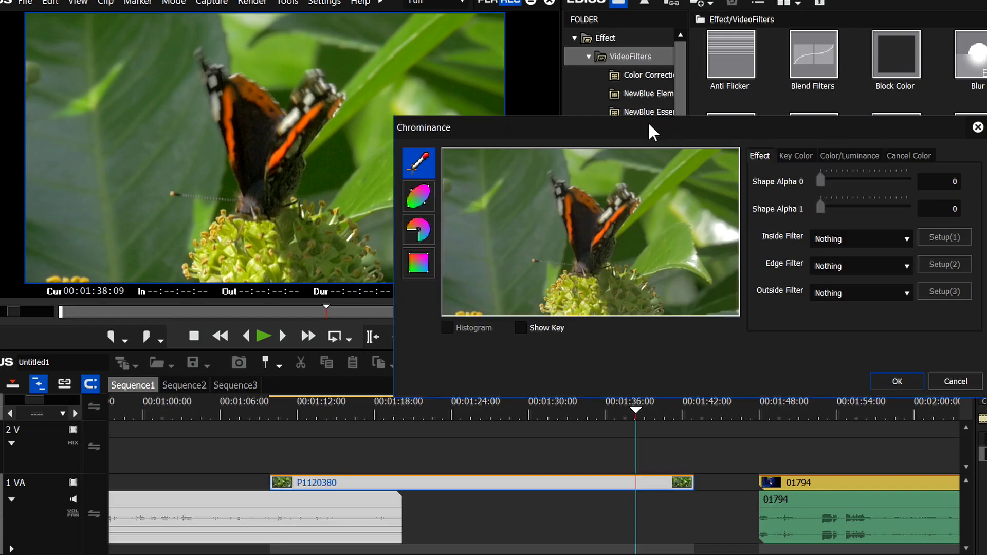
left_click_drag(648, 121, 617, 104)
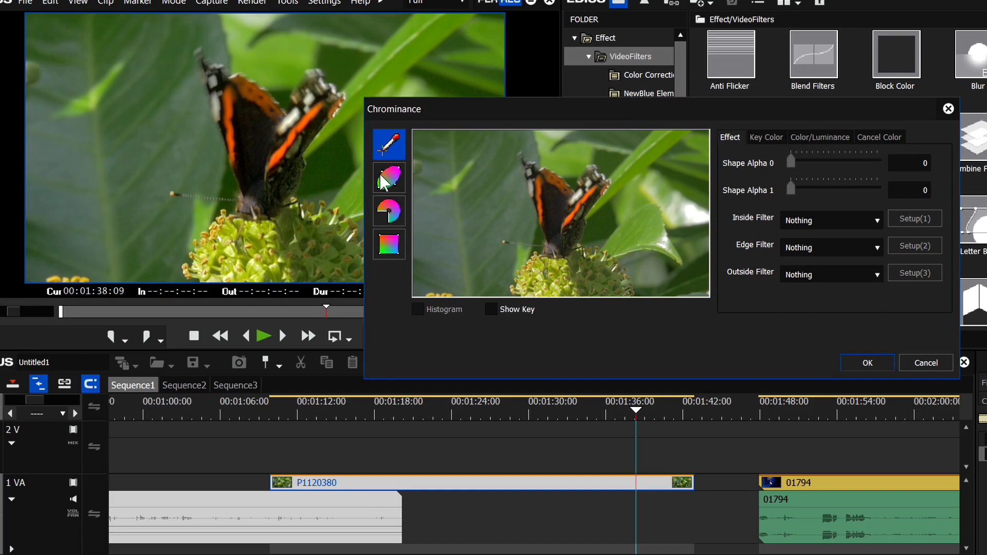
- Review the Chrominance filter's Key Color, Color/Luminance and Cancel Color settings
left_click(775, 138)
left_click(809, 136)
left_click(877, 139)
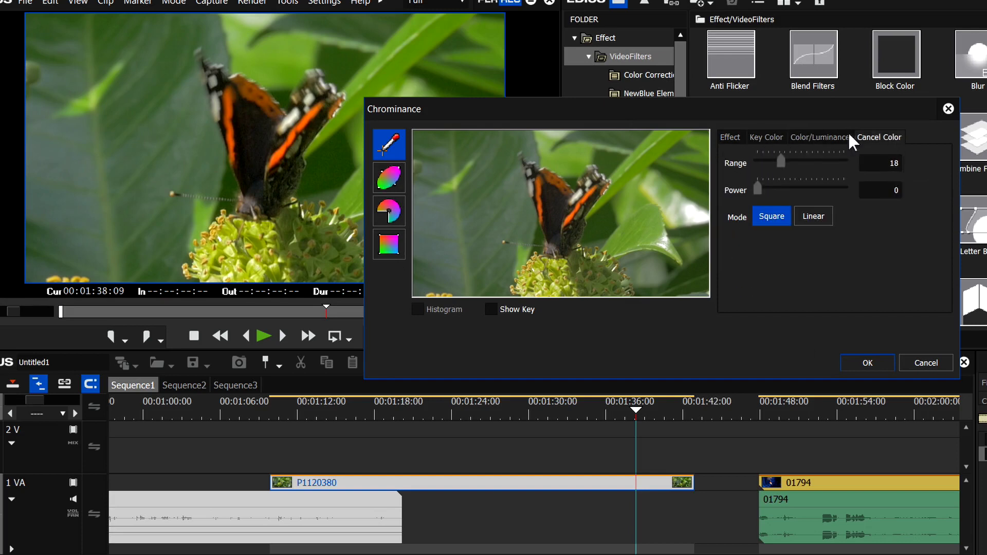
left_click(767, 134)
left_click(740, 136)
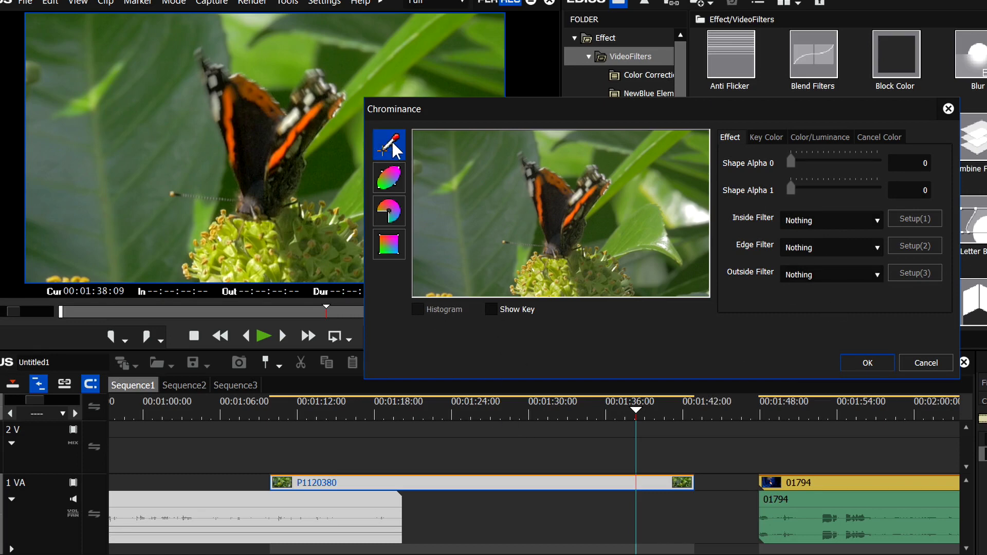
- Sample the orange wing stripe in the filter preview as the key color, with Y 128, U 71, V 201
left_click(537, 186)
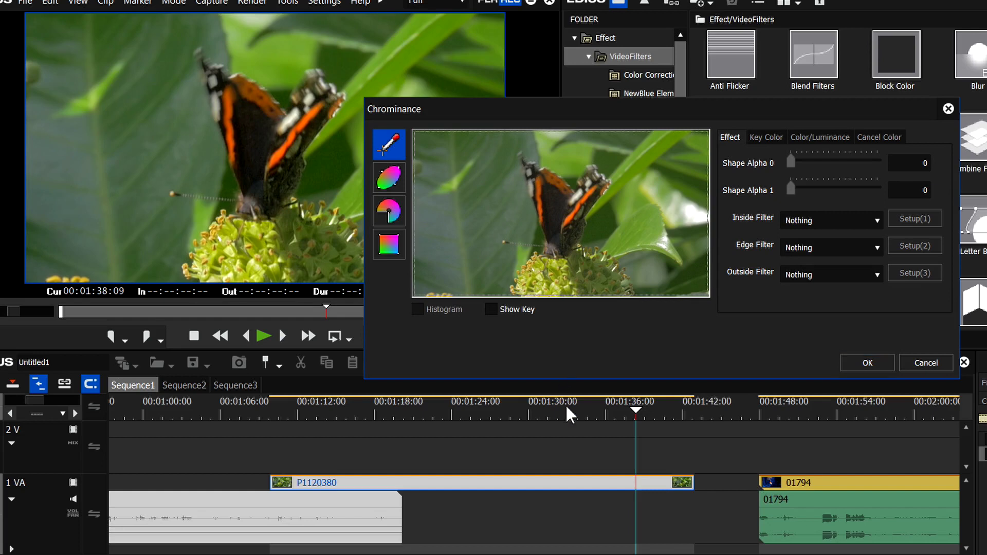
left_click(767, 136)
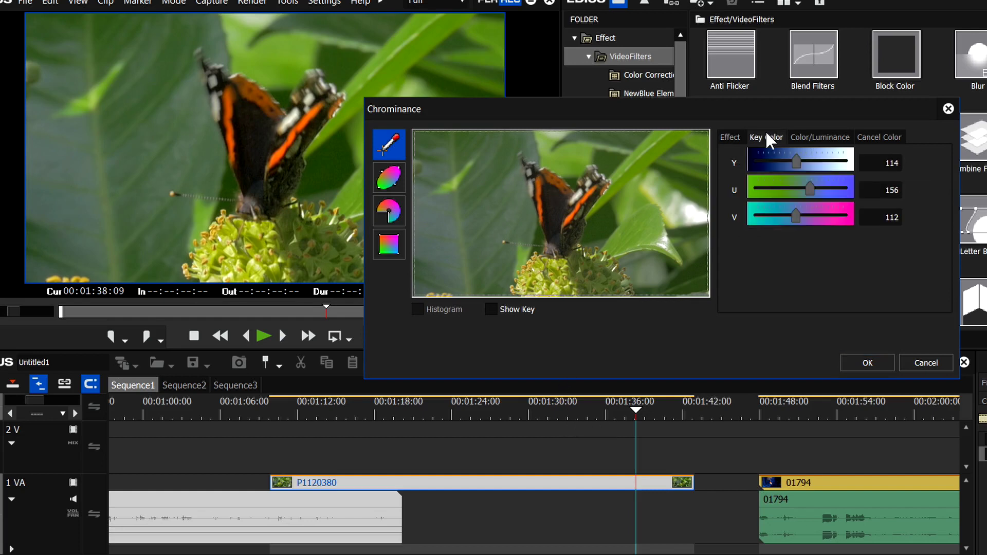
left_click(581, 197)
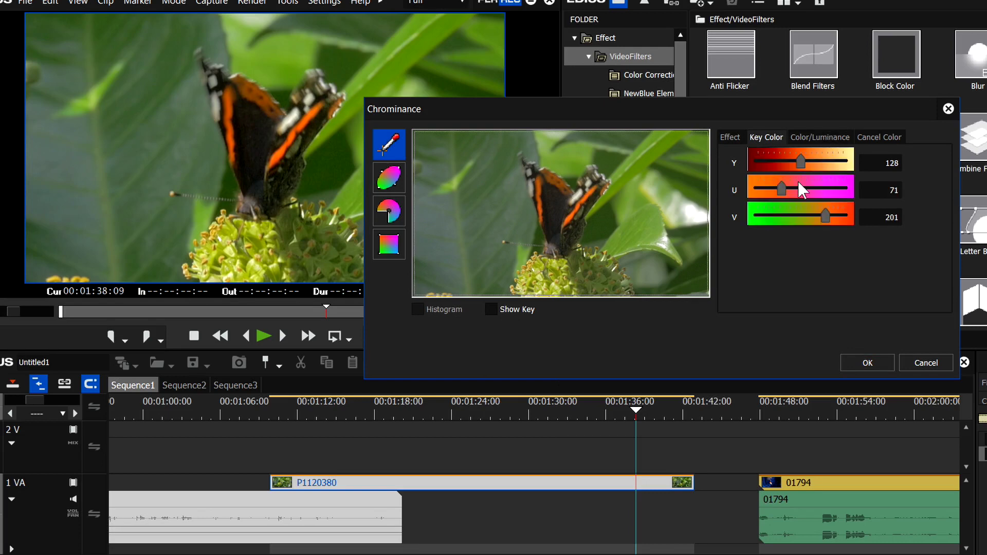
left_click(734, 138)
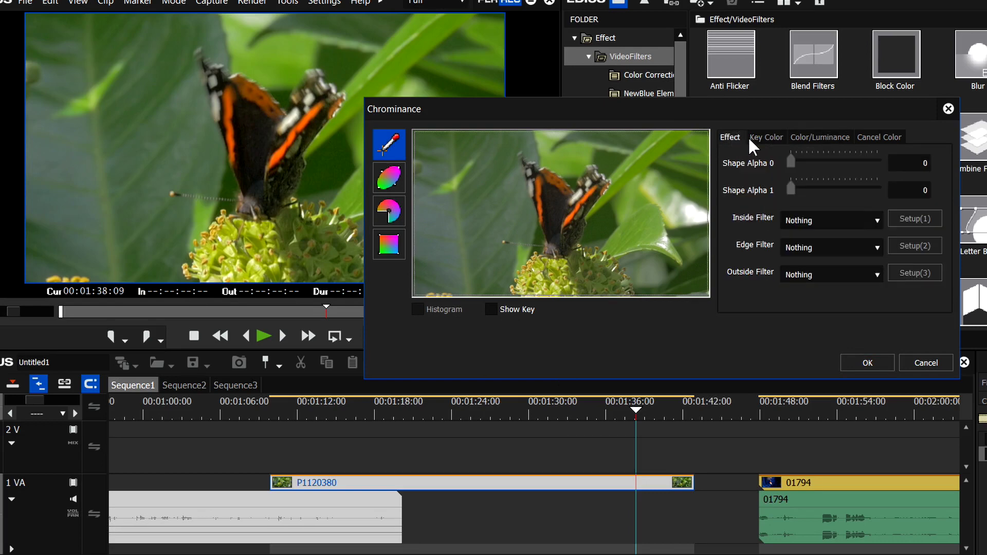
left_click(765, 137)
left_click(733, 138)
- Assign Color Wheel as the inside filter and rotate its hue to 178.20
left_click(833, 220)
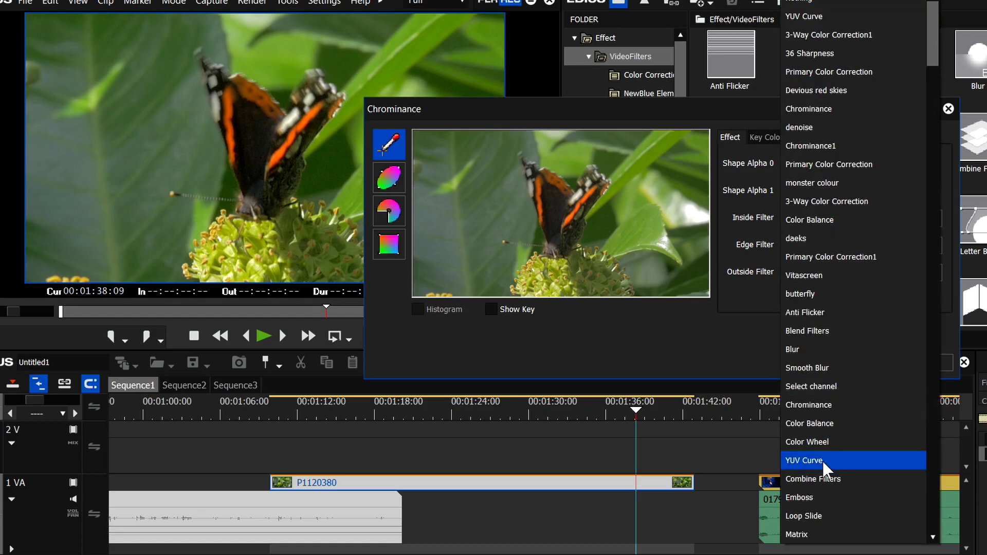
left_click(822, 442)
left_click(918, 219)
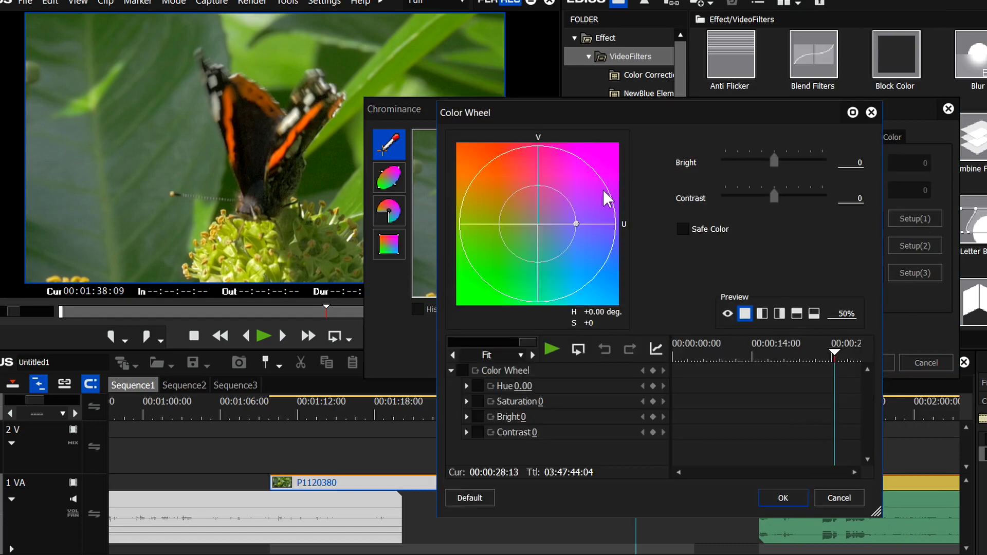
left_click_drag(606, 194, 456, 267)
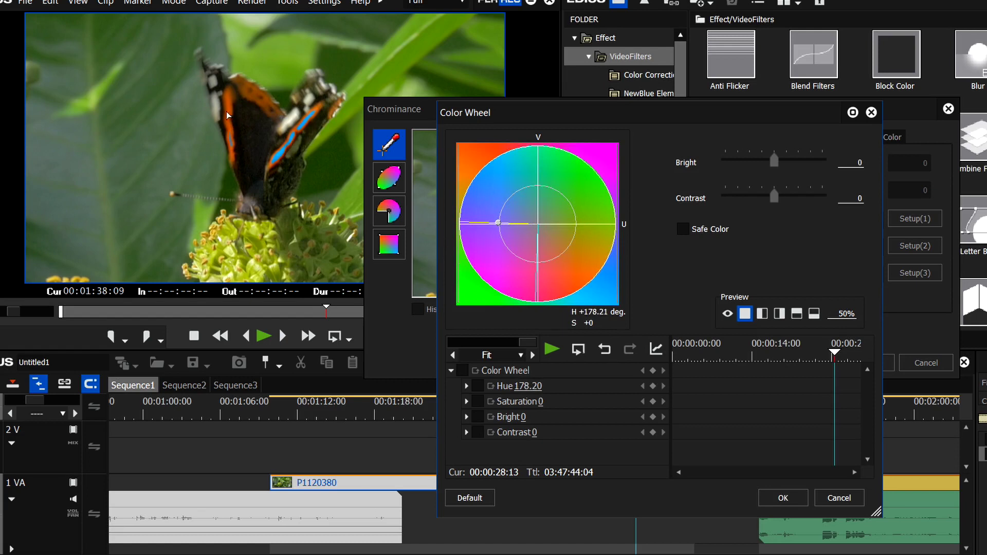
left_click(782, 497)
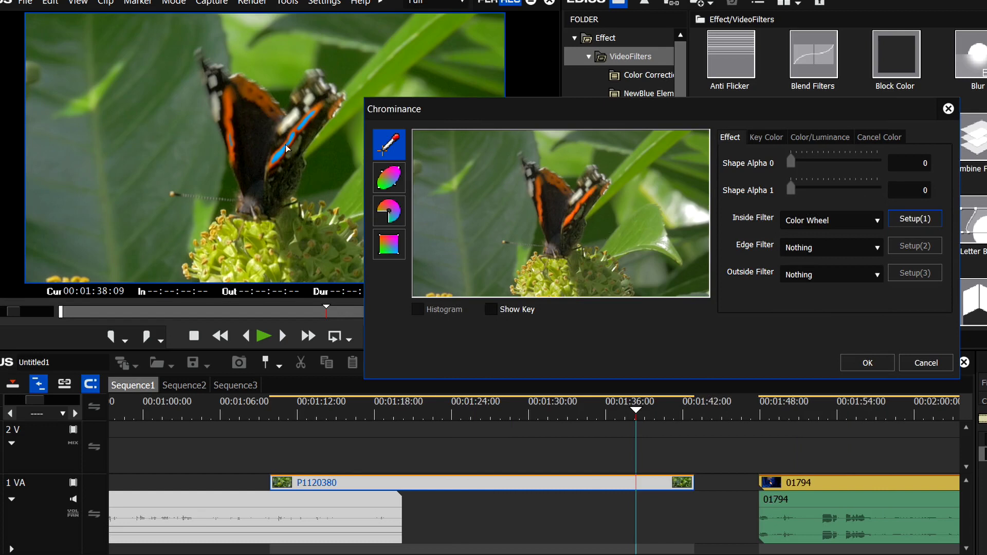
- Widen the chroma range around the sampled orange key color
left_click(766, 137)
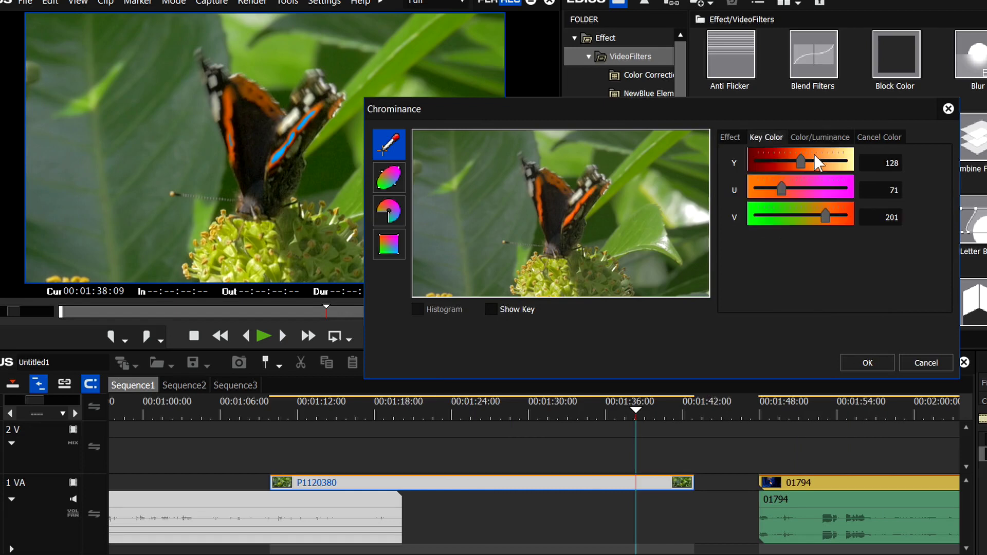
left_click_drag(779, 188, 781, 187)
left_click(823, 135)
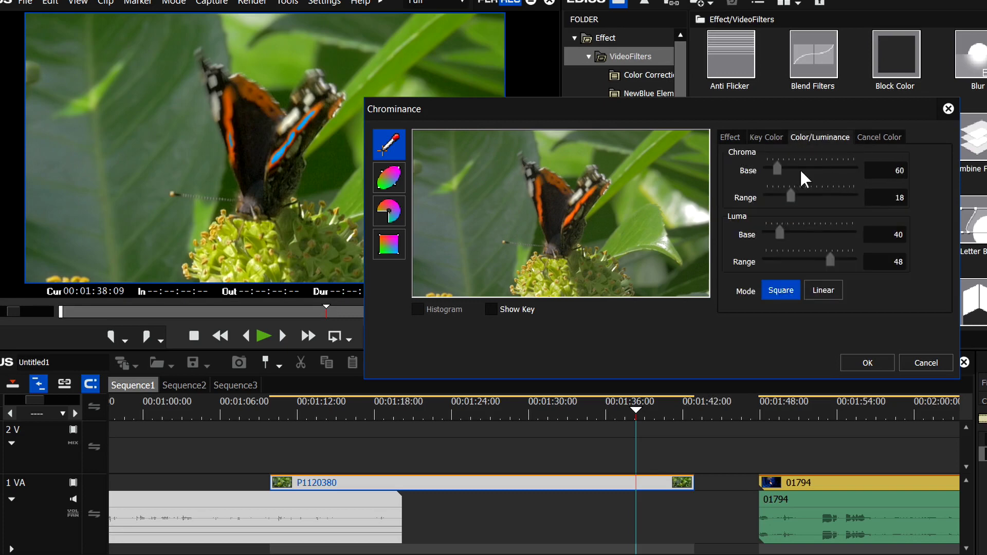
left_click_drag(789, 193, 850, 181)
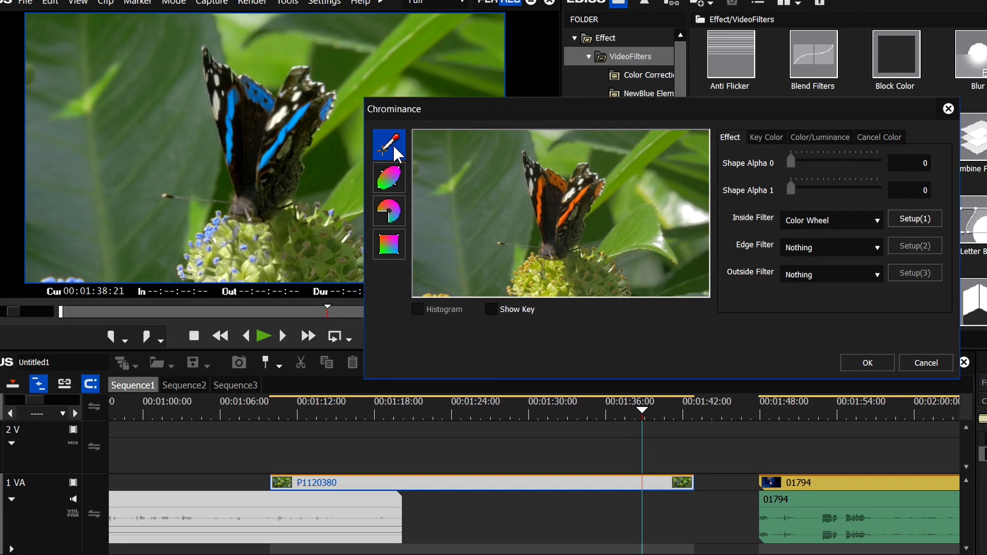
- Compare the elliptical, sector, rectangular and color-picker key selection modes on the preview
left_click(395, 180)
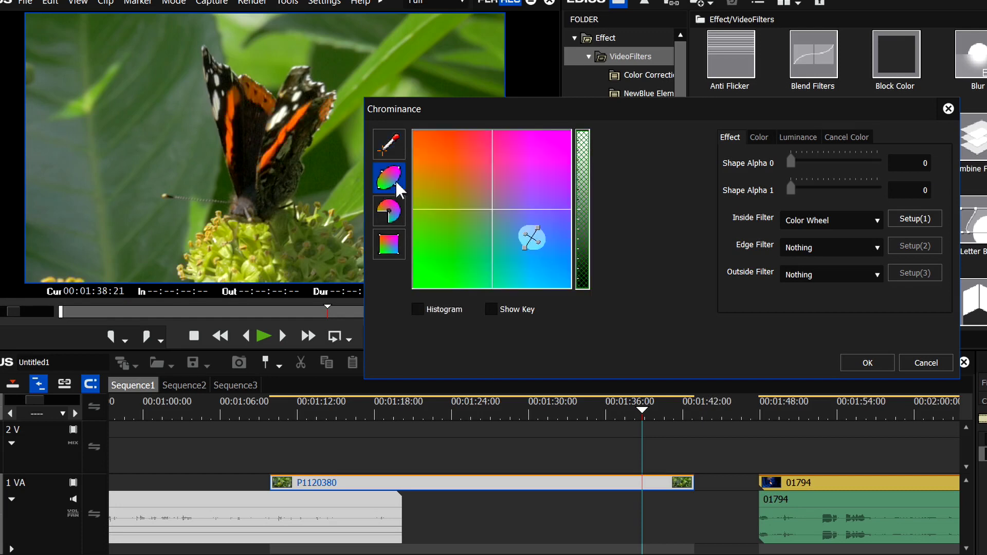
left_click(393, 227)
left_click(394, 242)
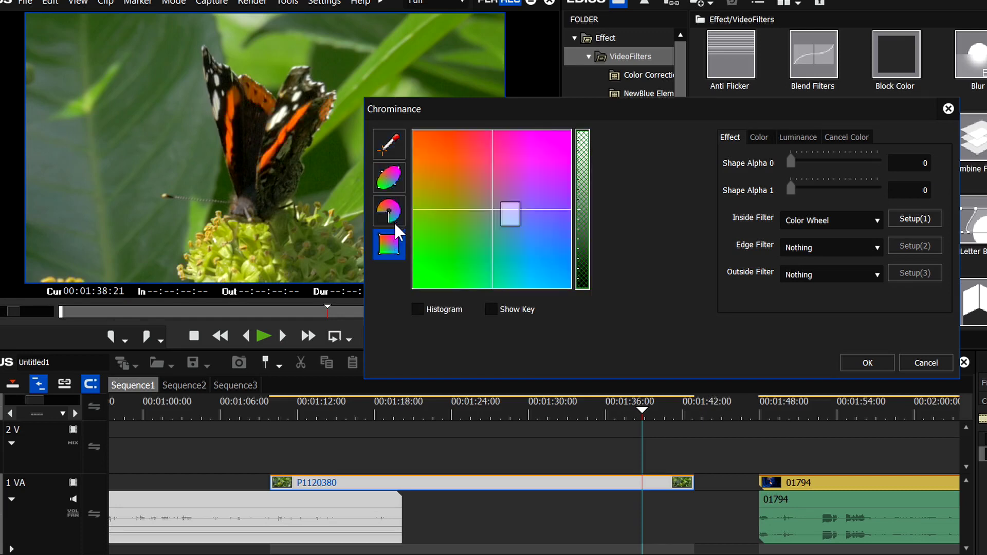
left_click(392, 211)
left_click(388, 181)
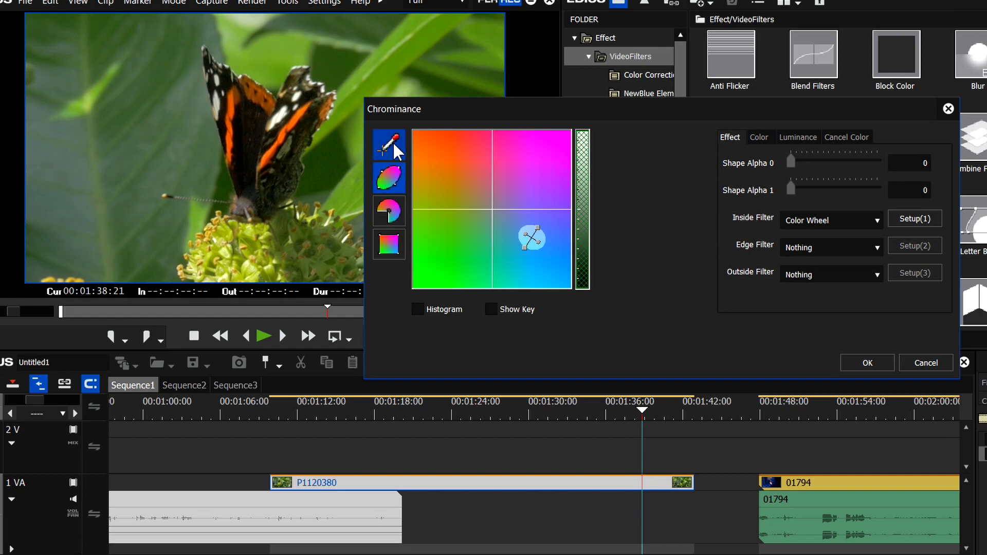
left_click(394, 145)
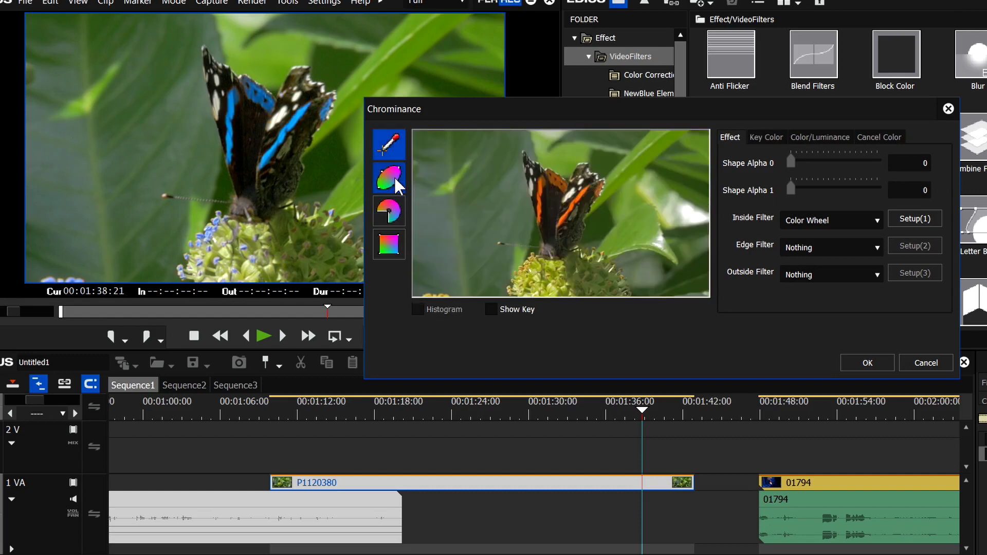
- Use the elliptical key selection with the histogram shown, and fit the ellipse over the orange-red chroma of the wings
left_click(395, 179)
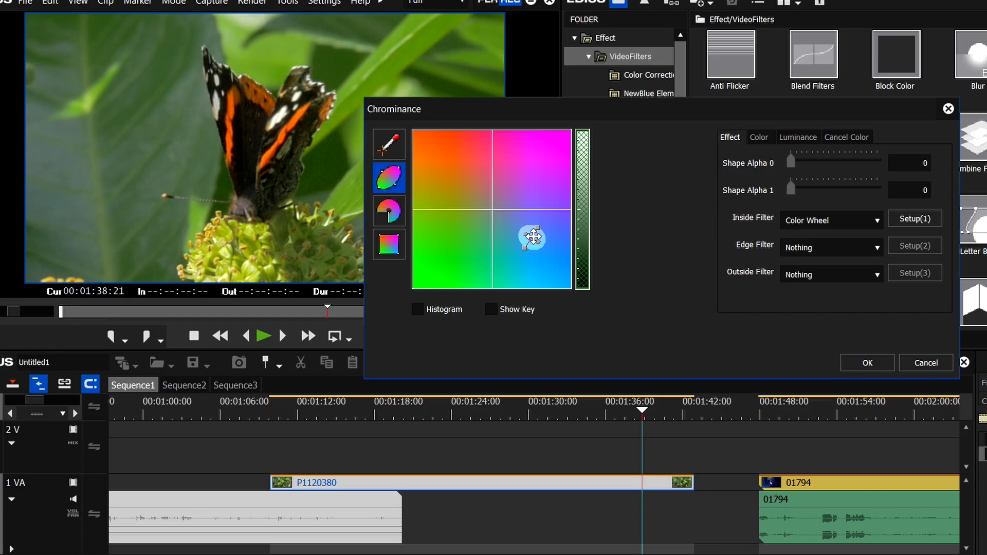
left_click_drag(533, 237, 446, 171)
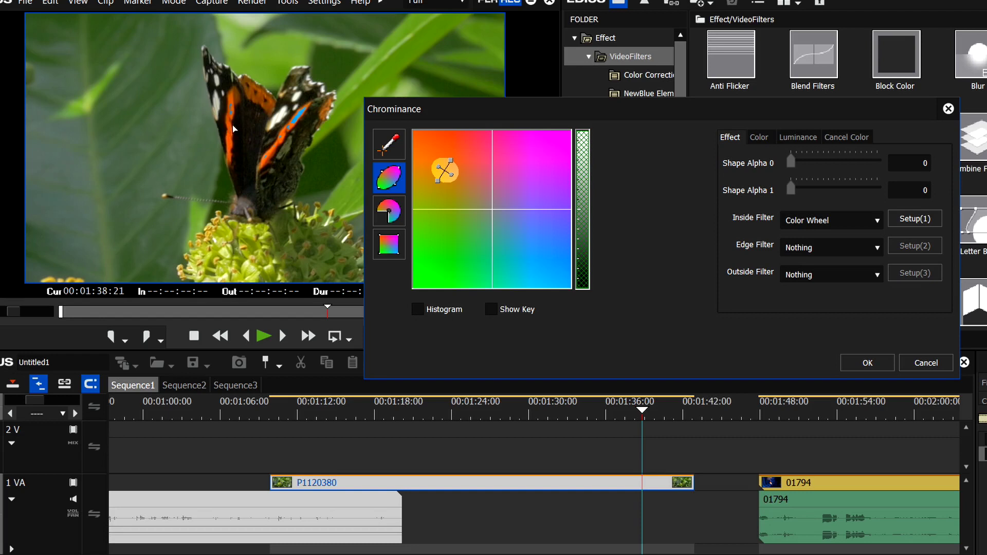
left_click(418, 309)
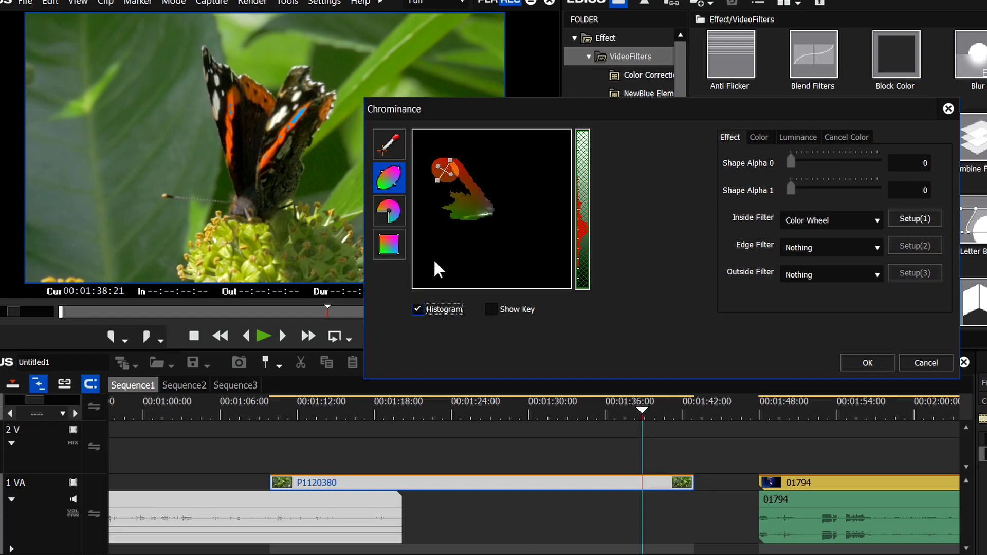
left_click_drag(444, 174, 432, 169)
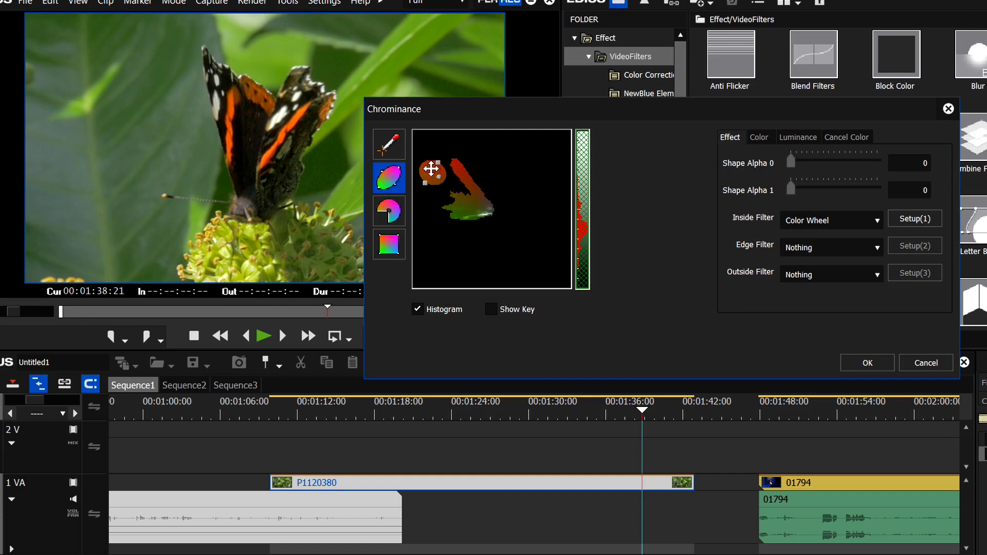
left_click_drag(432, 174, 481, 194)
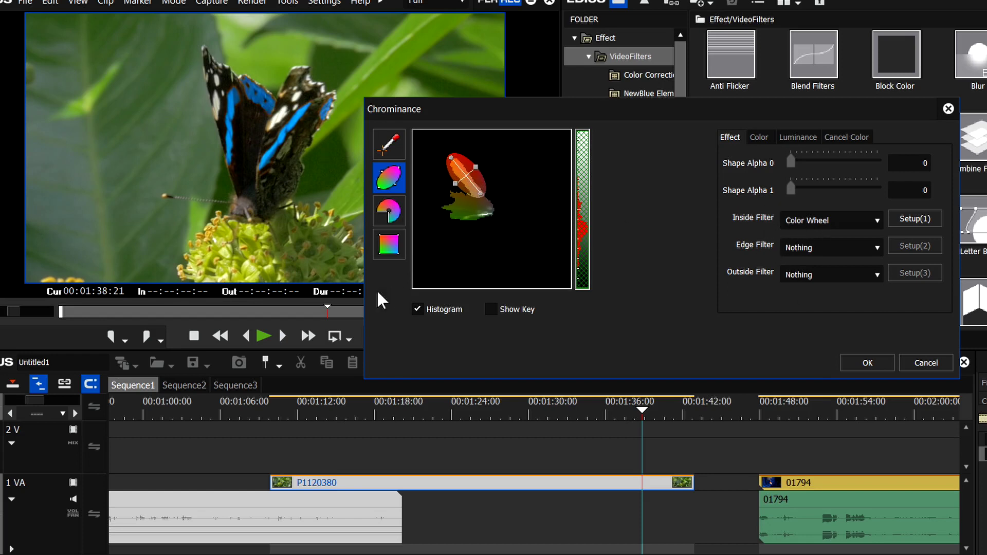
- Show the key matte and fine-tune the ellipse around the orange-red chroma
left_click(489, 306)
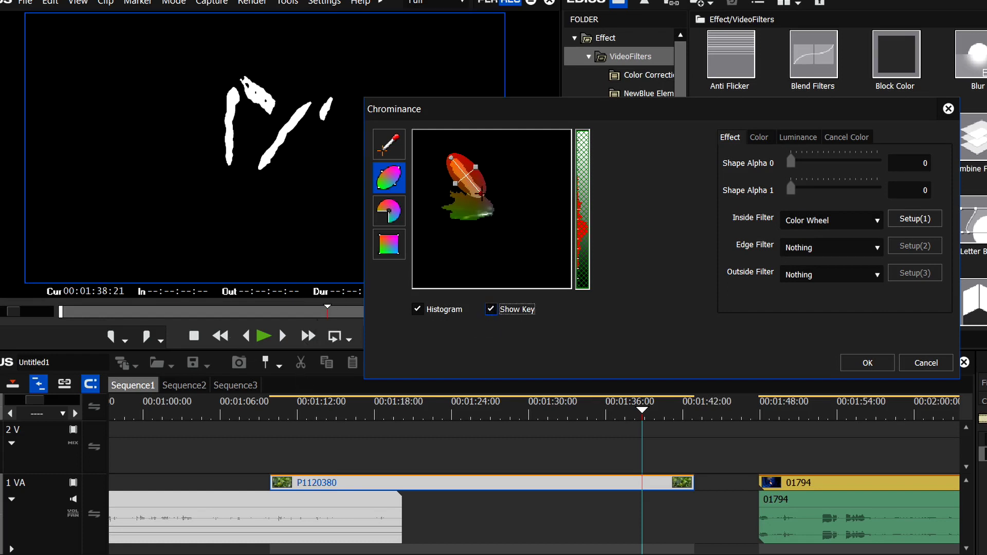
left_click_drag(480, 194, 485, 196)
left_click_drag(481, 195, 468, 178)
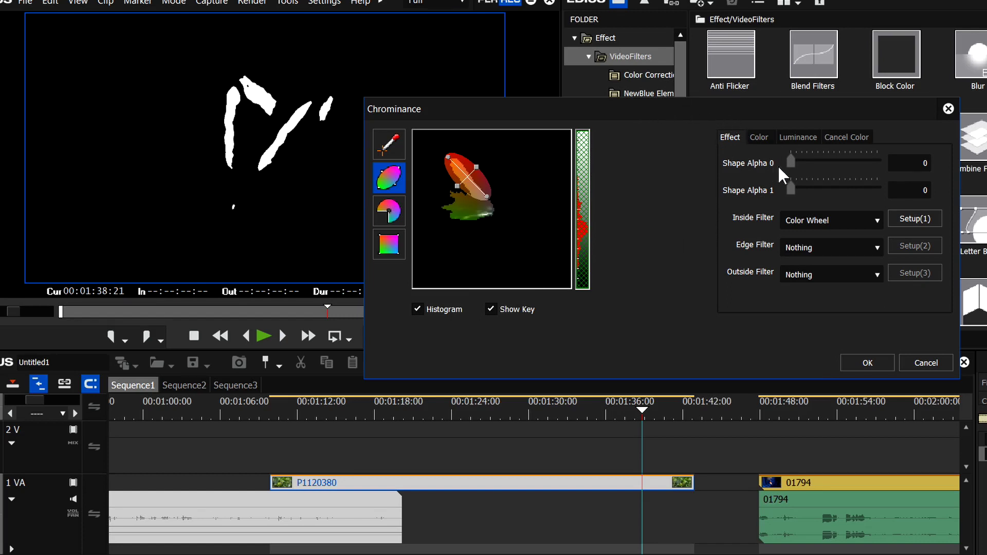
- Soften the key edge with Shape Alpha 0 set to 3 and turn off the key display
left_click_drag(791, 163, 803, 158)
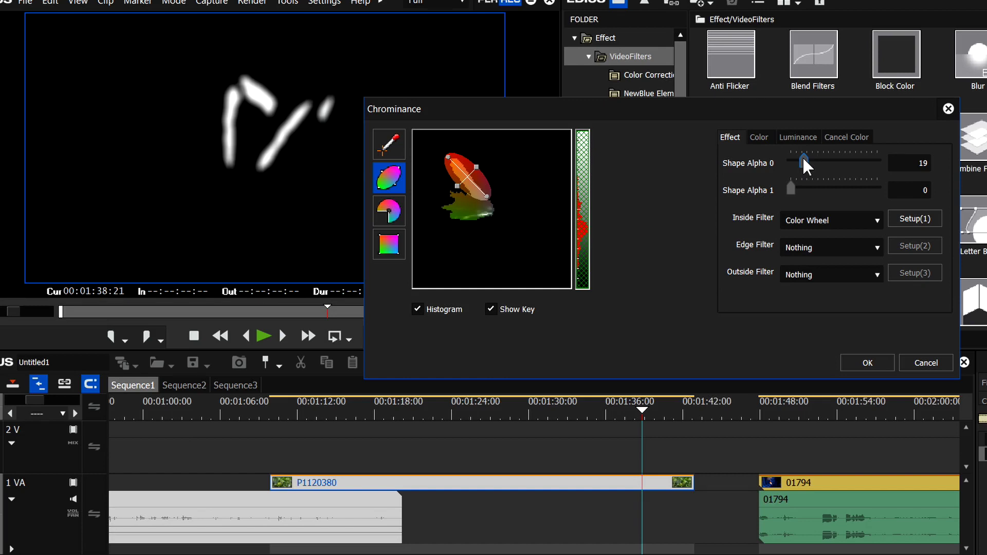
left_click(491, 309)
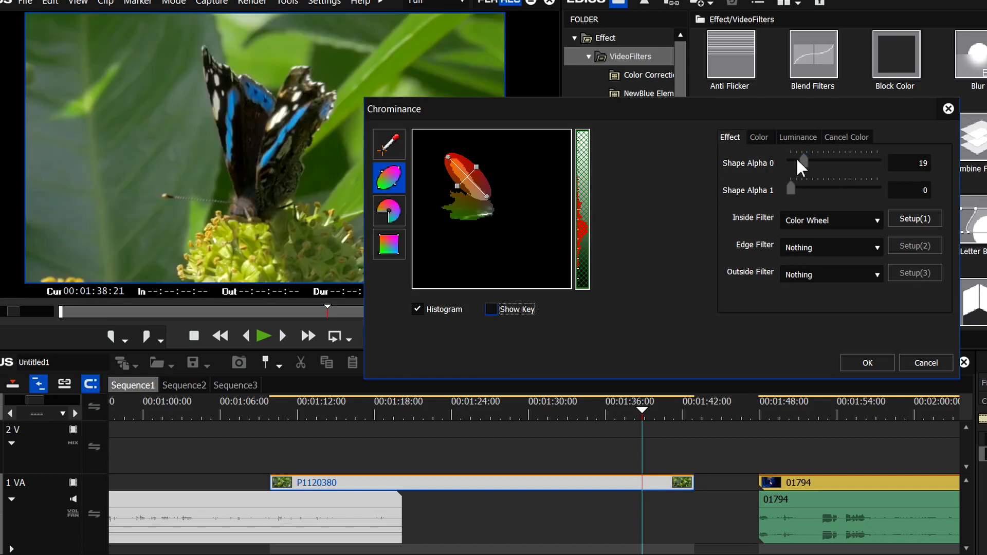
left_click_drag(797, 159, 816, 157)
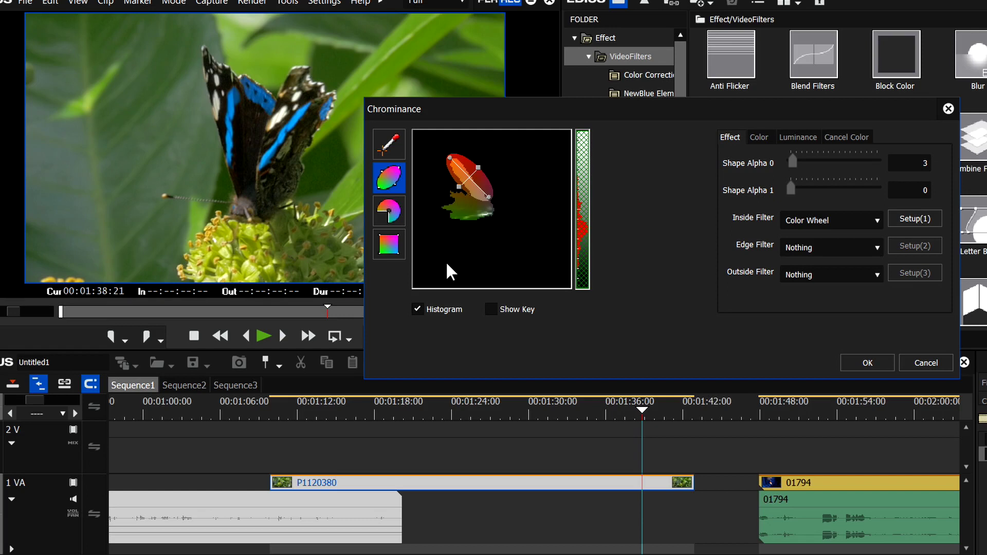
- Move and enlarge the ellipse over the green-yellow chroma area, and set the inside Color Wheel's saturation to -128
left_click_drag(492, 115, 544, 82)
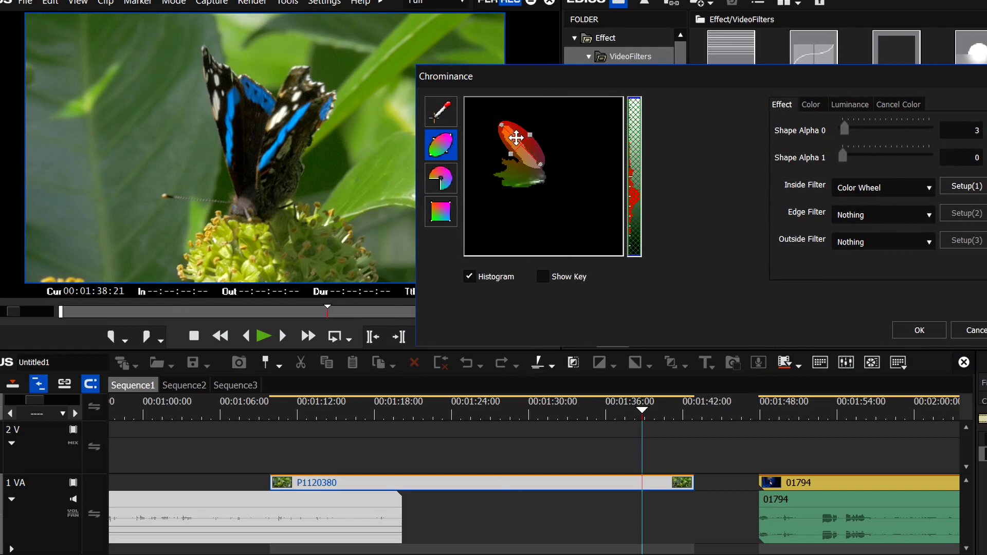
left_click_drag(515, 137, 533, 168)
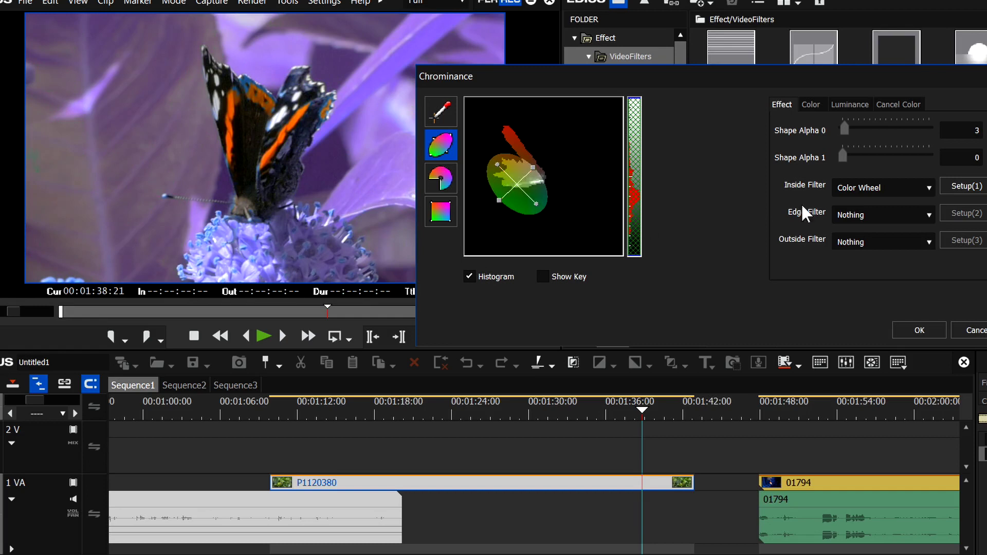
left_click(967, 187)
left_click_drag(603, 230, 544, 221)
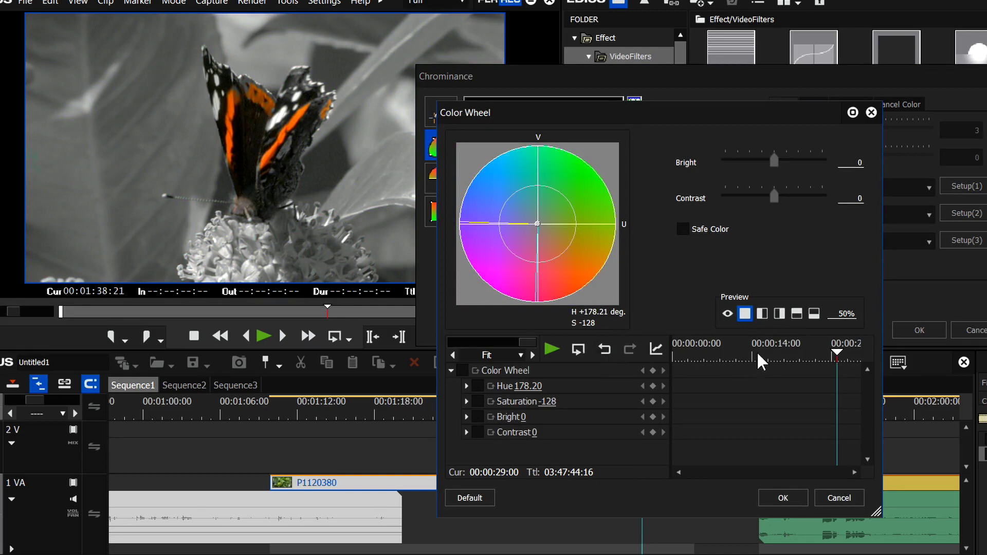
- Add the Chrominance filter to clip 01794 with the playhead at 00:01:56:15 and open the filter's settings
mouse_move(766, 354)
left_mouse_down()
mouse_move(740, 357)
mouse_move(775, 354)
left_mouse_up()
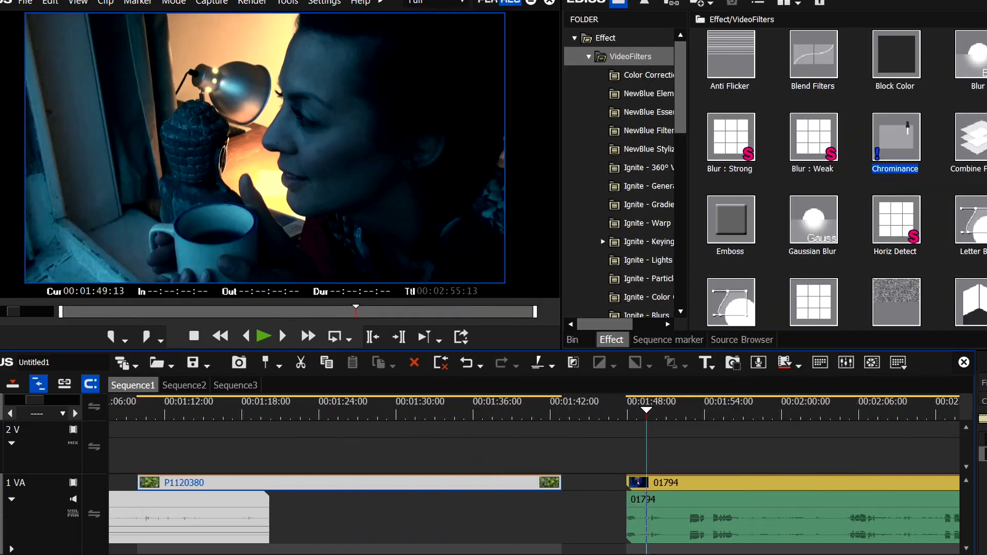
left_click_drag(360, 407, 416, 406)
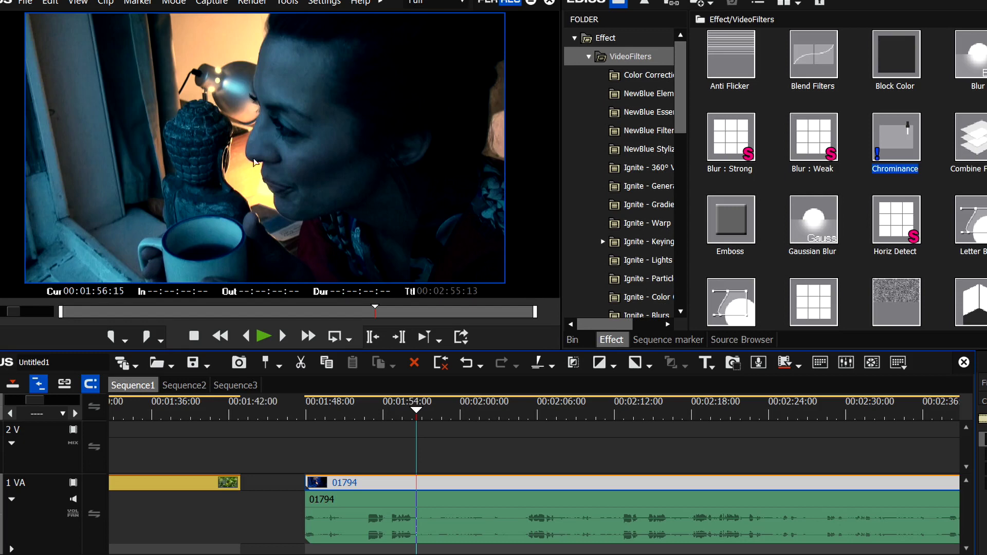
left_click_drag(908, 154, 427, 483)
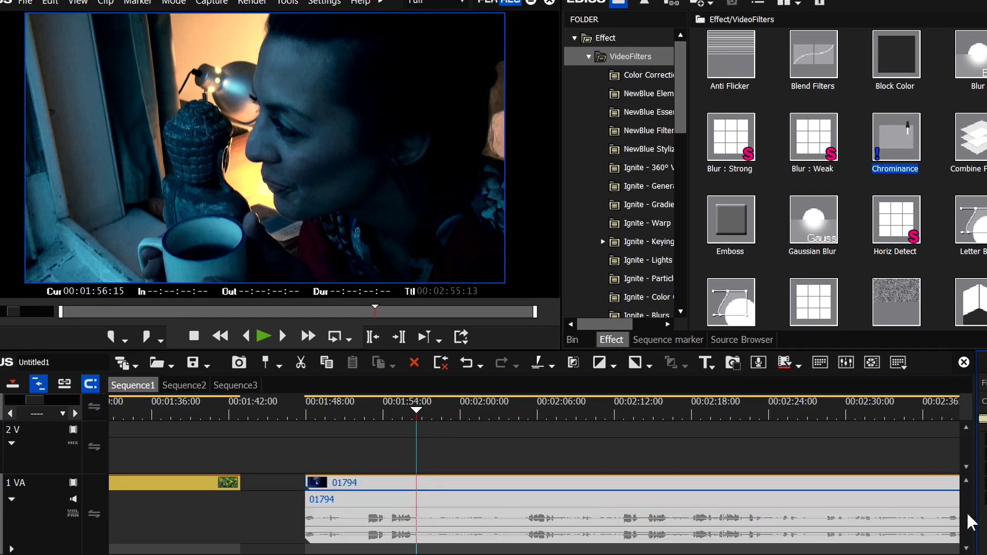
left_click(441, 144)
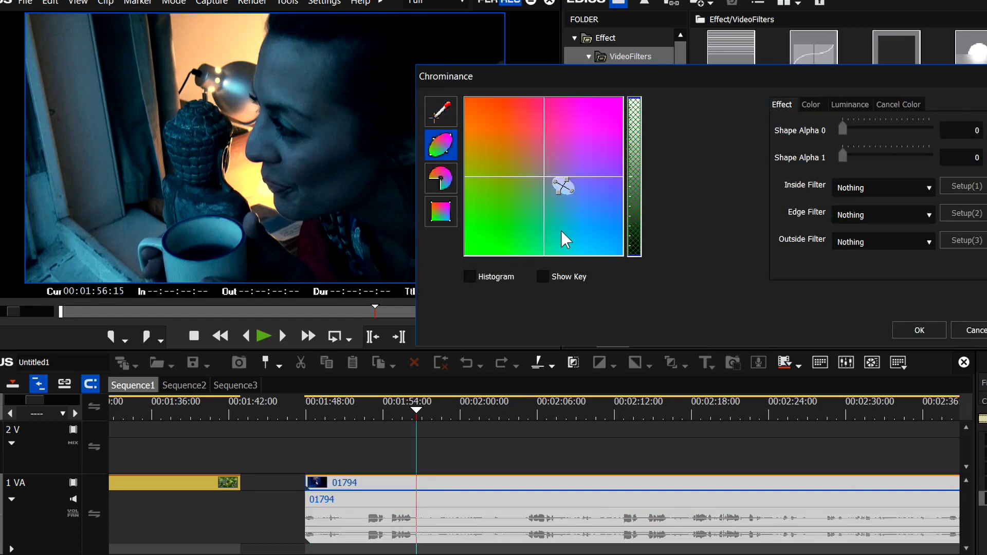
- Show the chroma histogram and fit the key ellipse over the orange-red chroma of the lamplight
left_click(469, 277)
left_click_drag(563, 186, 528, 161)
left_click(548, 277)
left_click(543, 277)
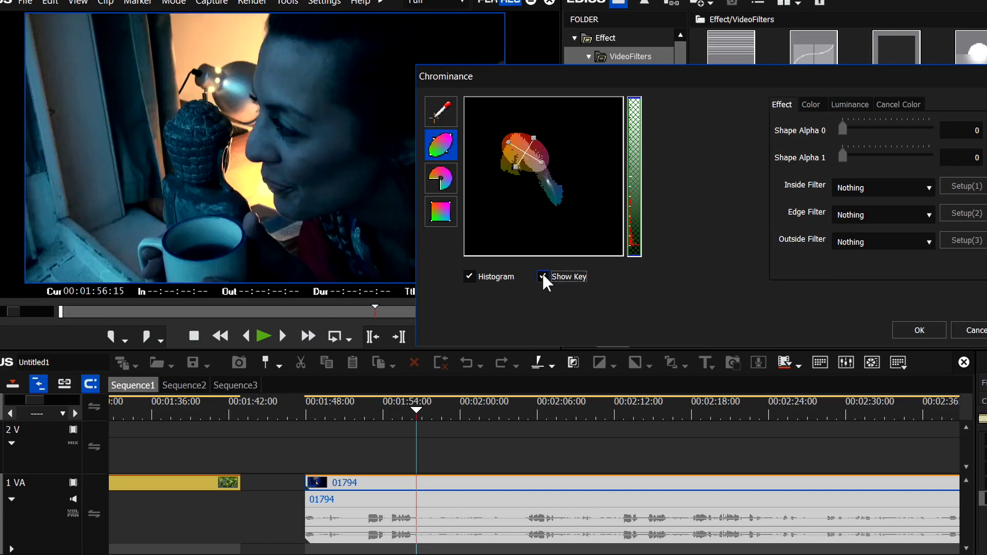
- Display the key matte, soften its edge with Shape Alpha 0 set to 10, and turn the key display off
left_click(543, 277)
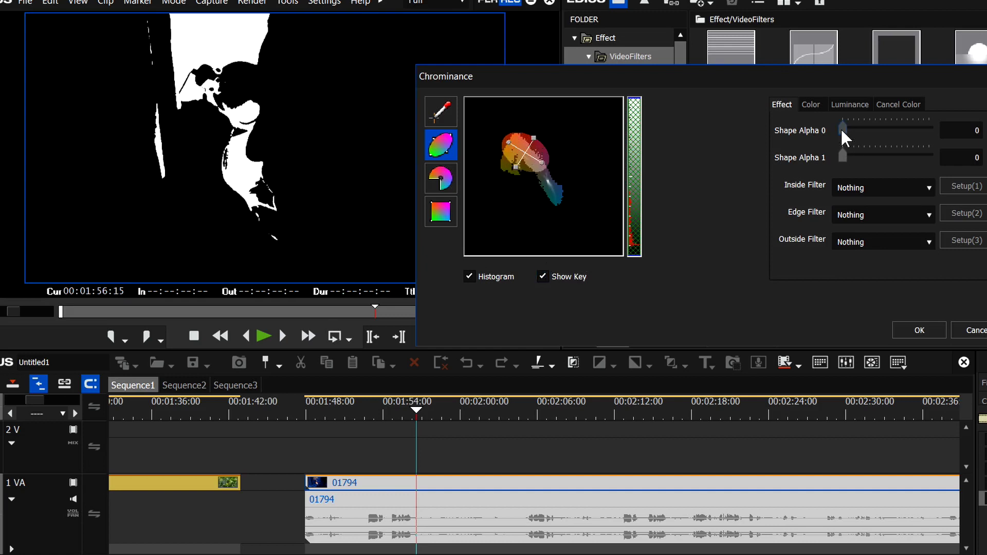
left_click_drag(842, 135, 849, 136)
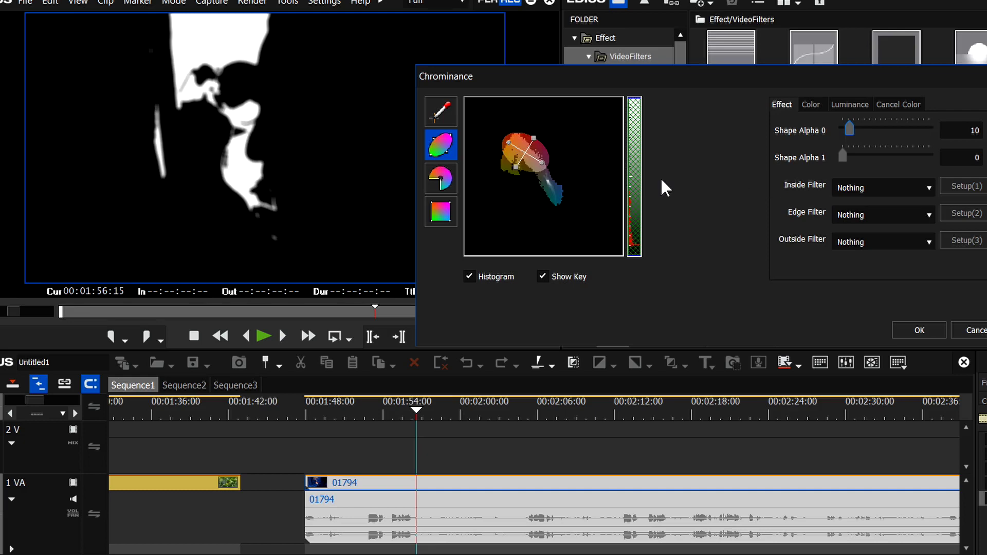
left_click(543, 277)
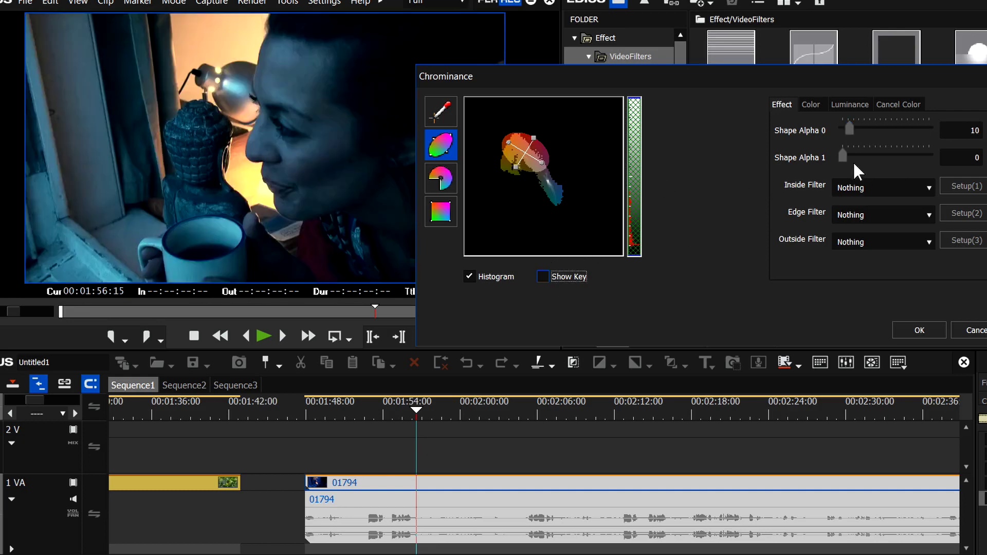
- Use Primary Color Correction as the inside filter and reduce its saturation to about -48
left_click(920, 187)
left_click(903, 187)
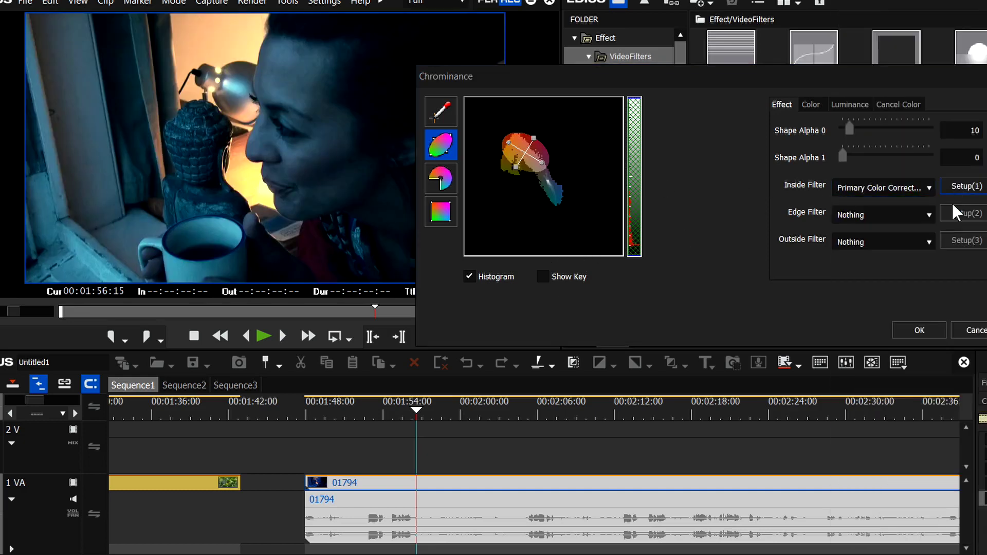
left_click(966, 186)
left_click_drag(695, 514, 680, 514)
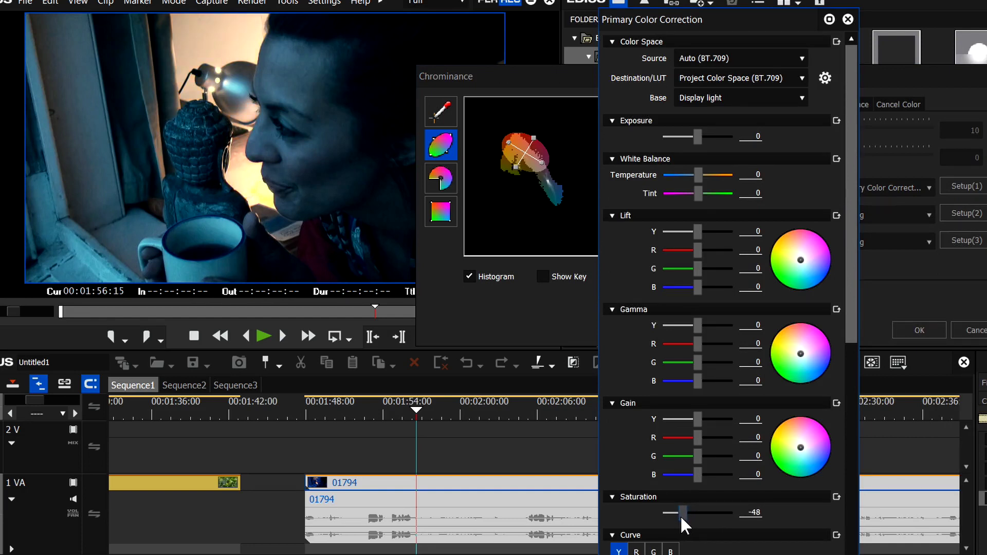
key("Return")
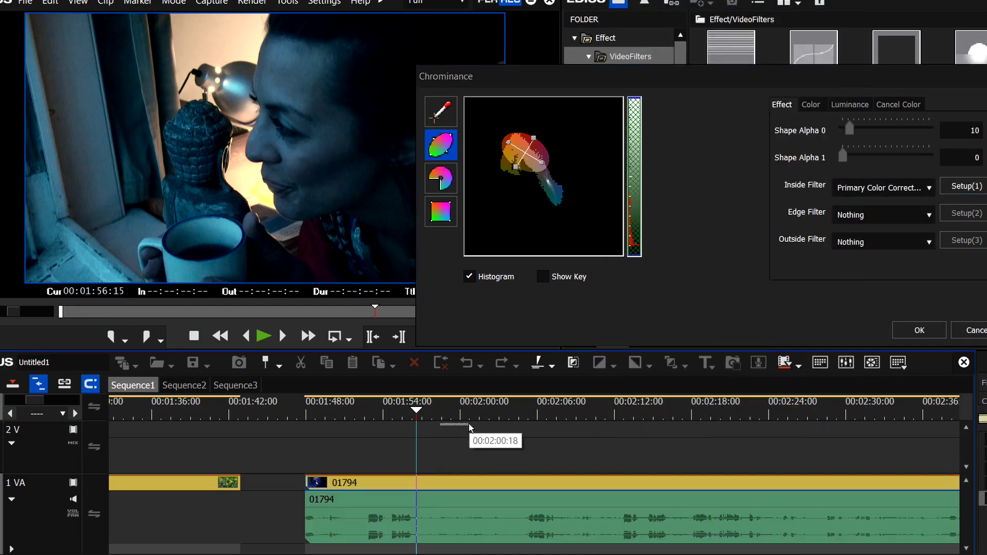
- Play back clip 01794 to review the keyed correction, and accept the Chrominance settings
mouse_move(420, 409)
left_mouse_down()
mouse_move(470, 410)
mouse_move(430, 422)
mouse_move(415, 412)
left_mouse_up()
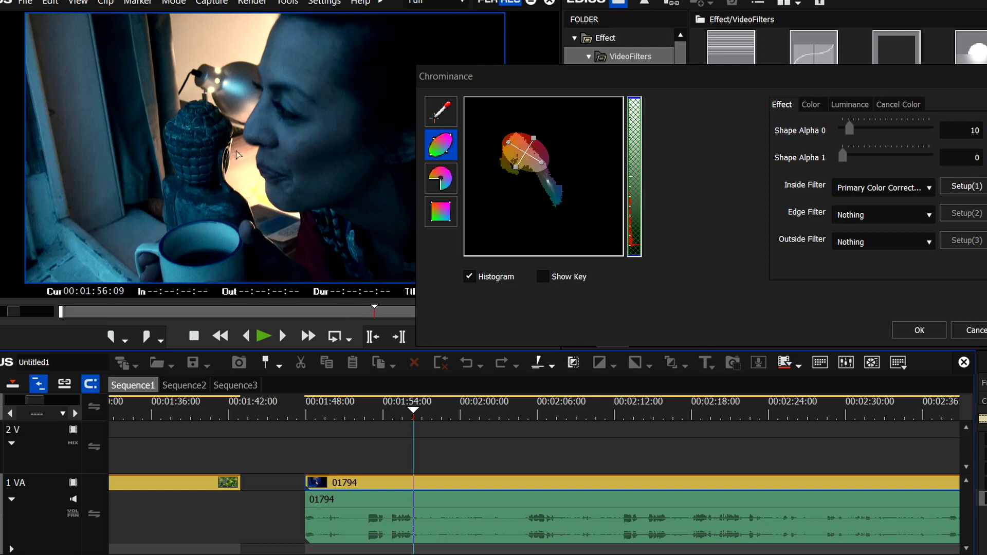
left_click(262, 336)
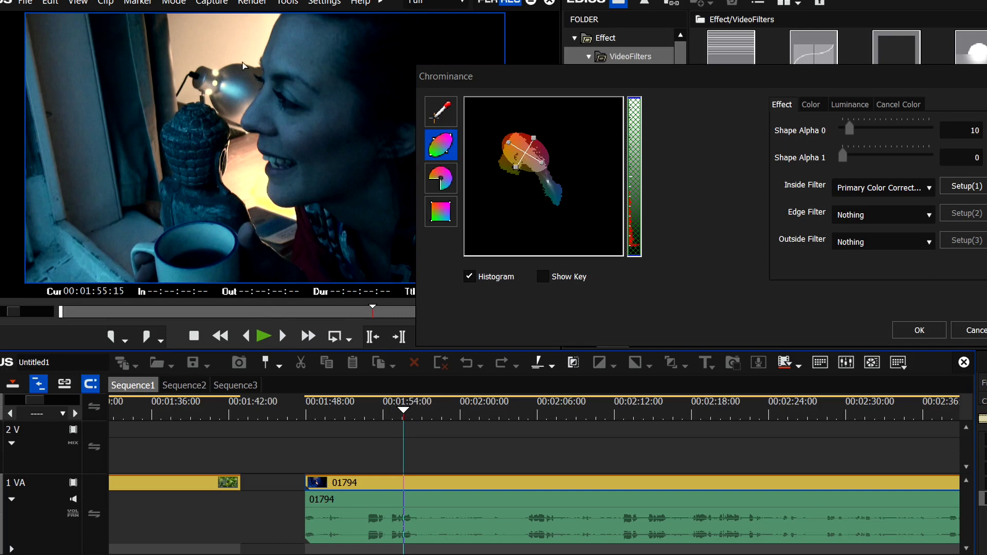
left_click(932, 335)
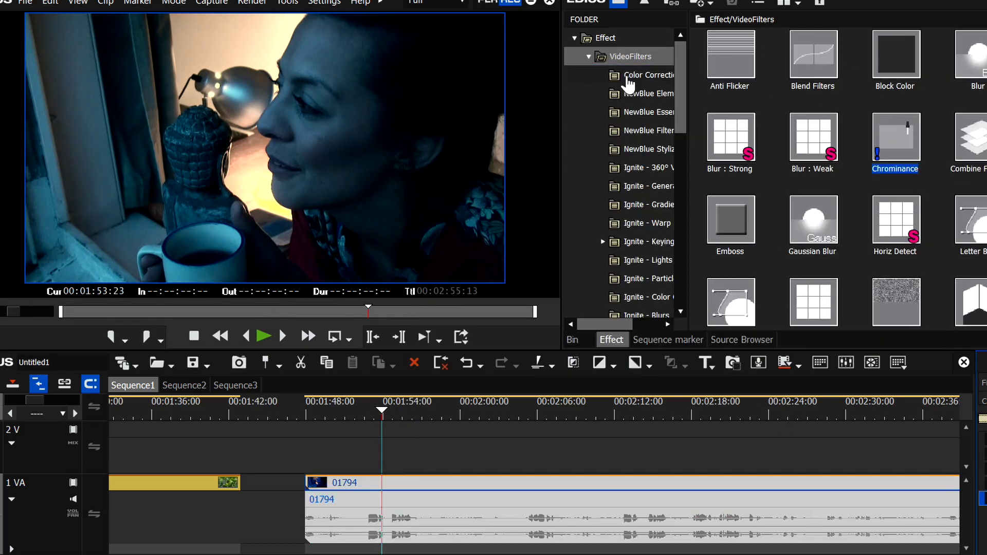
- Add a Primary Color Correction filter to the whole of clip 01794 with Saturation set to 100
left_click(638, 75)
left_click_drag(762, 137, 698, 512)
left_click_drag(698, 513, 728, 513)
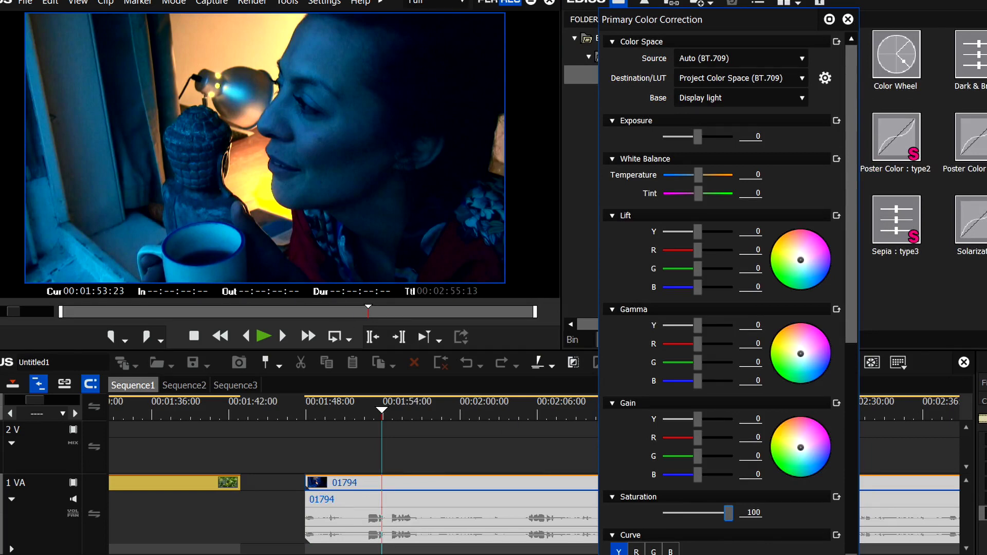
key("Return")
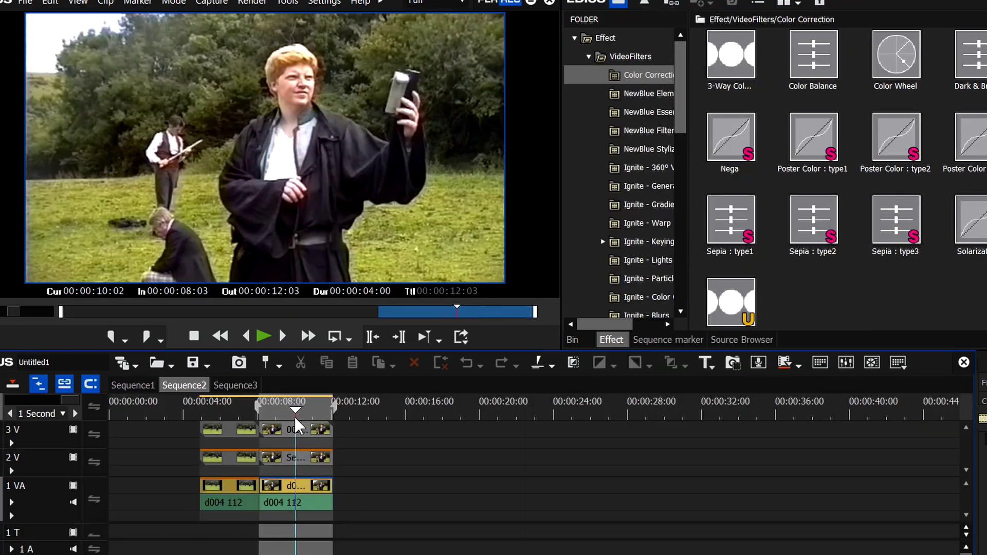
- In Sequence2, move the playhead to 00:00:09:04 and add the Chrominance filter to the second clip on track 3 V
mouse_move(296, 412)
left_mouse_down()
mouse_move(261, 408)
mouse_move(288, 412)
mouse_move(278, 411)
left_mouse_up()
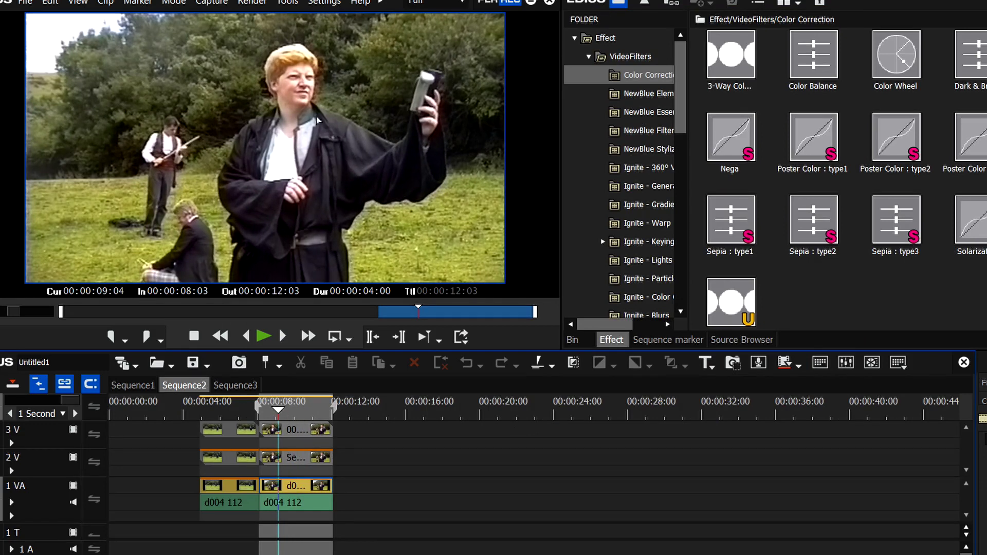
left_click(646, 70)
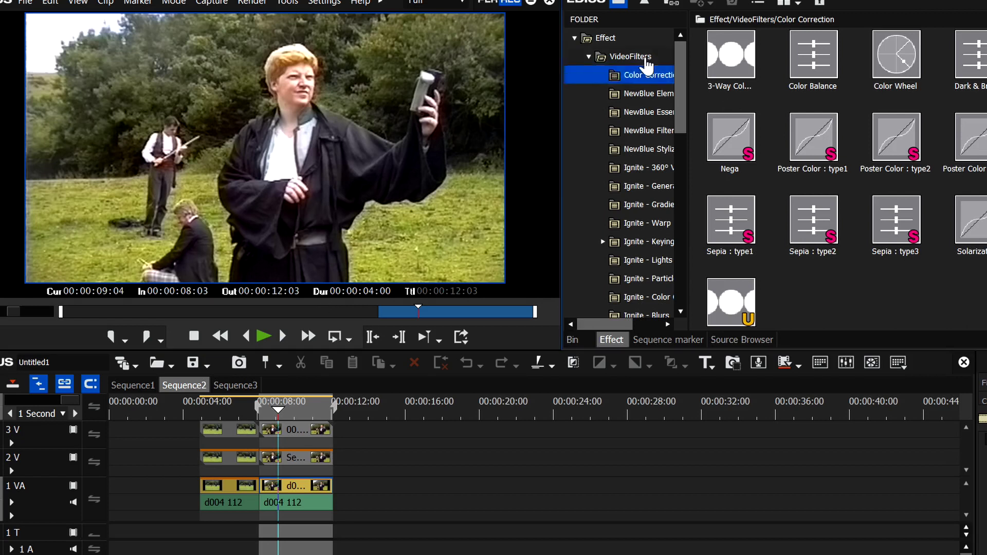
left_click(646, 59)
left_click_drag(908, 149, 315, 438)
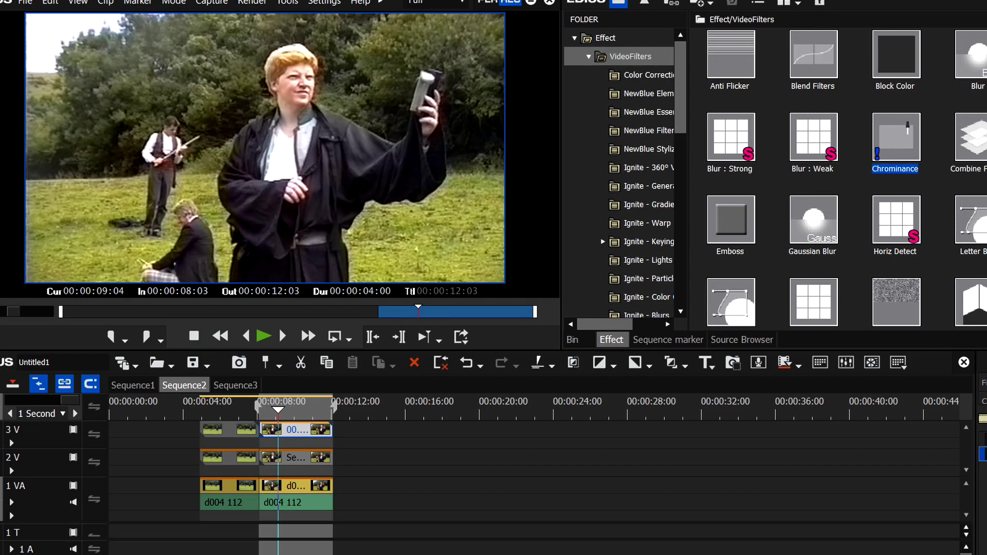
- Show the histogram, fit the key ellipse over the reddish skin and hair chroma, and check the selection with the key matte
left_click(469, 277)
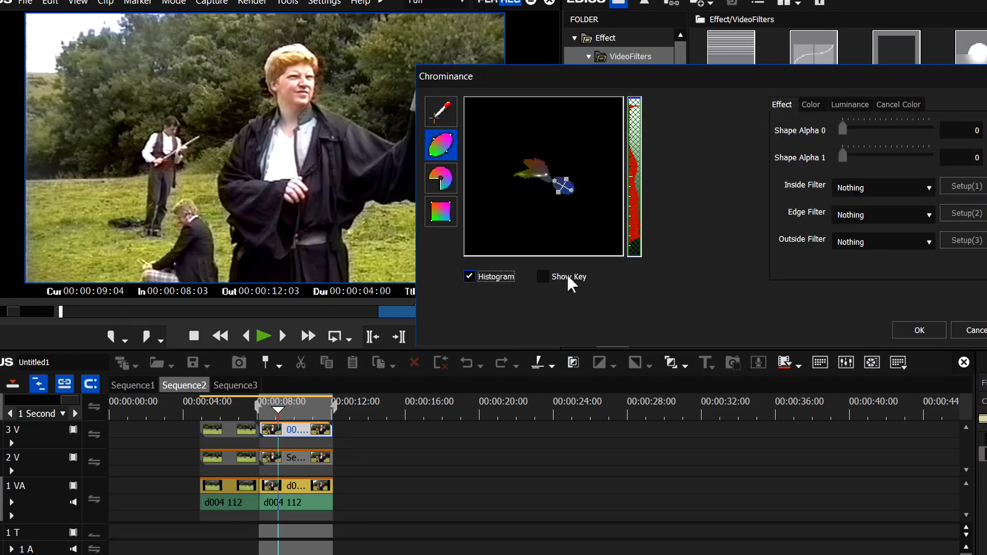
left_click_drag(564, 187, 535, 162)
left_click(543, 277)
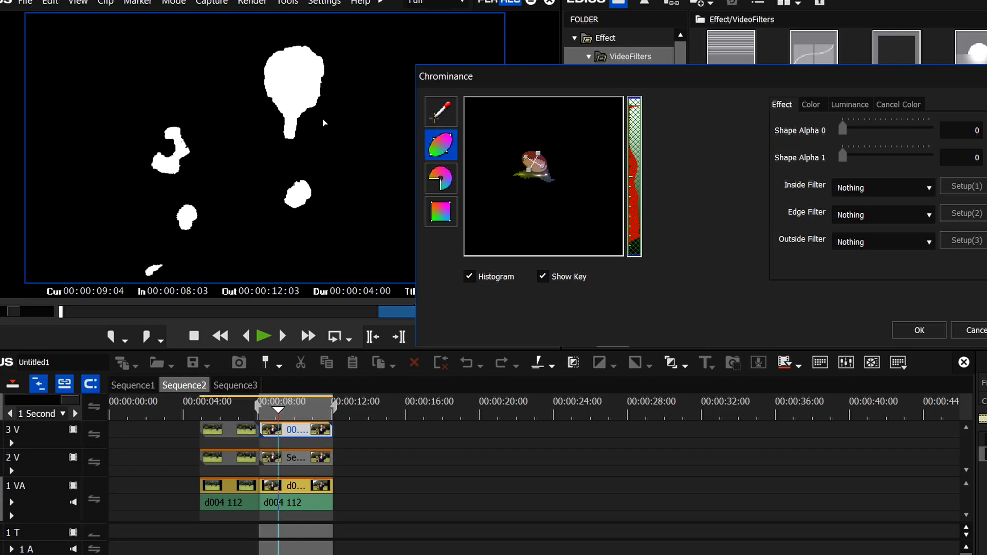
left_click(546, 278)
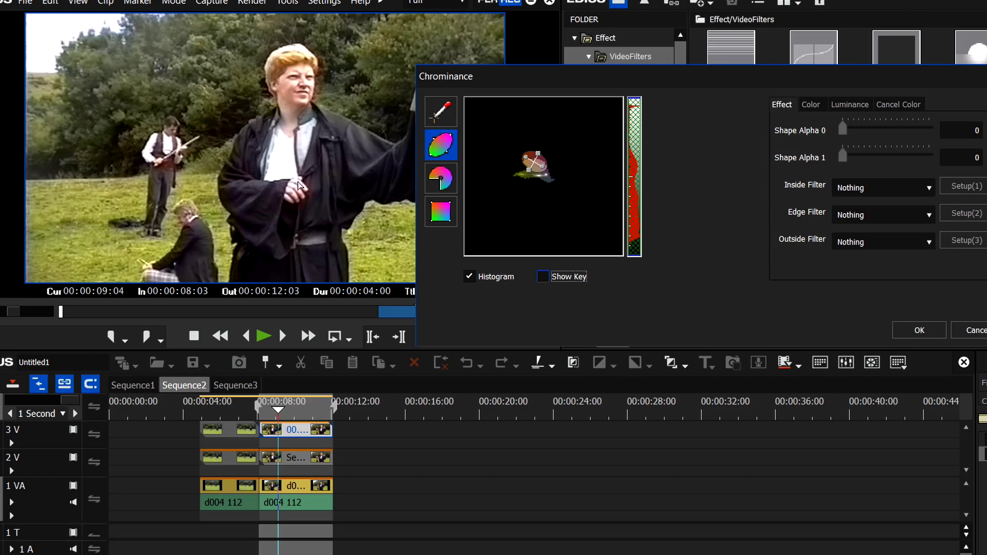
- Use Color Balance as the inside filter and raise its Chroma to 39
left_click(869, 188)
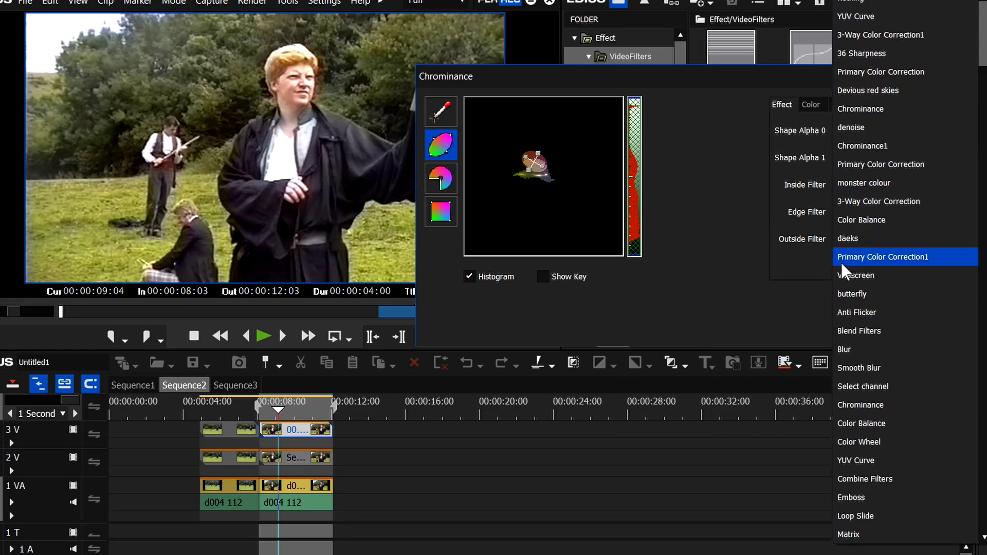
left_click(871, 201)
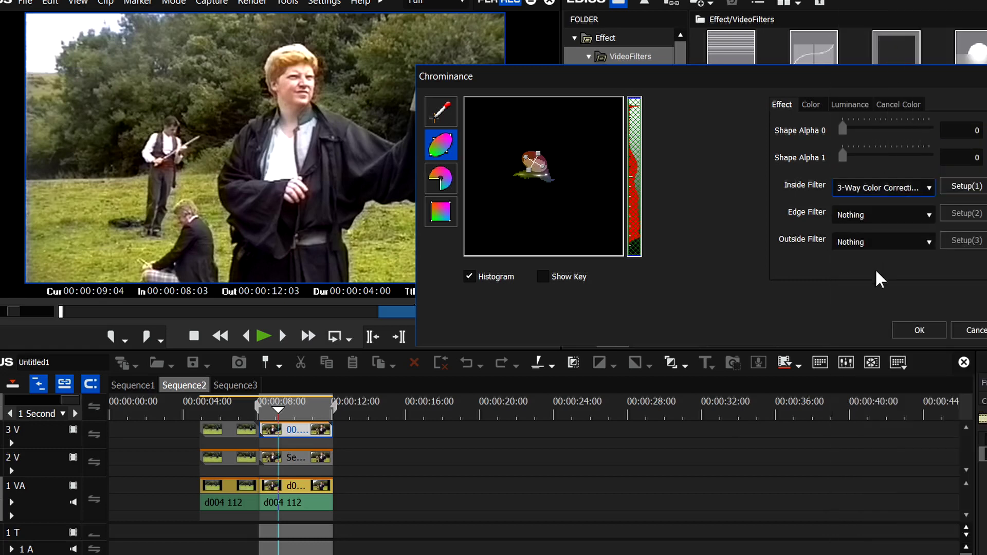
left_click(893, 191)
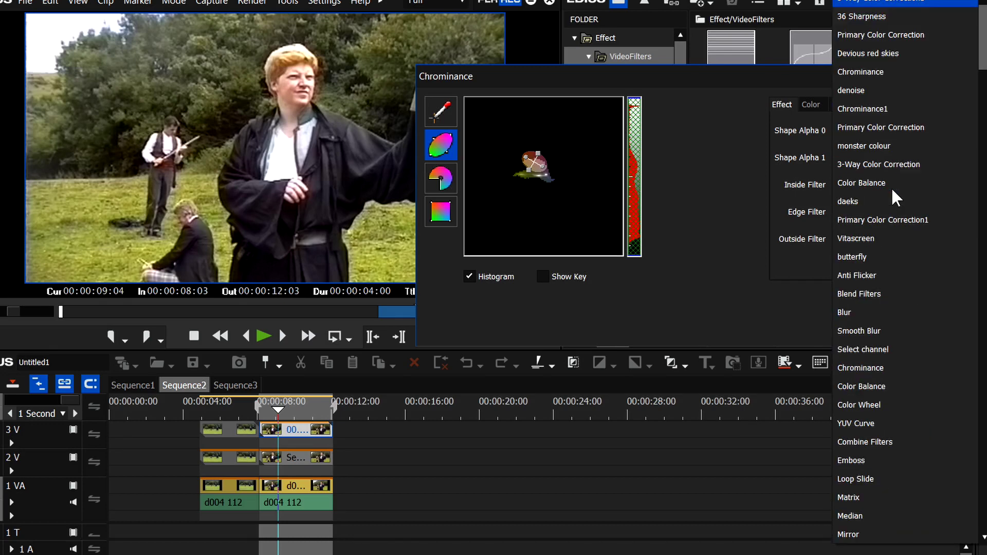
left_click(877, 387)
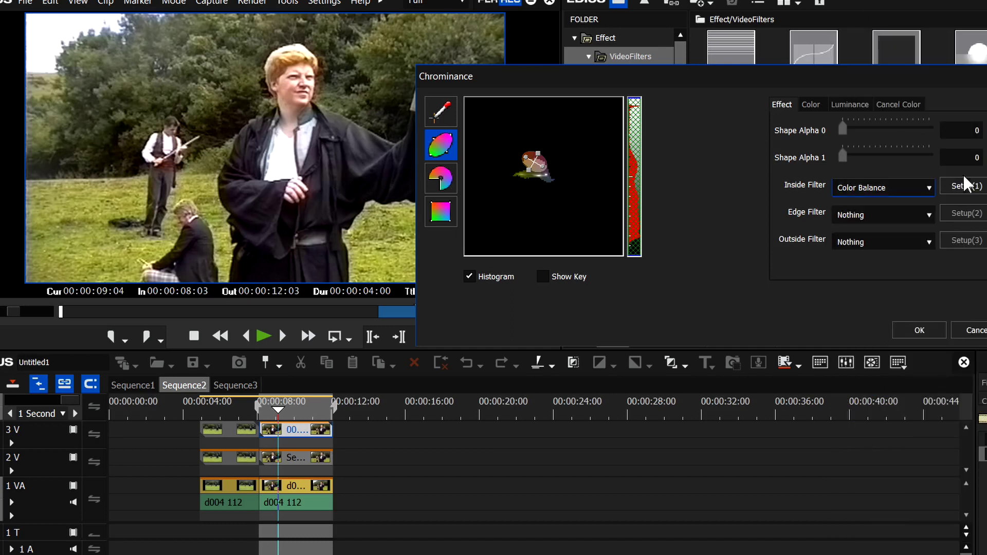
left_click(967, 186)
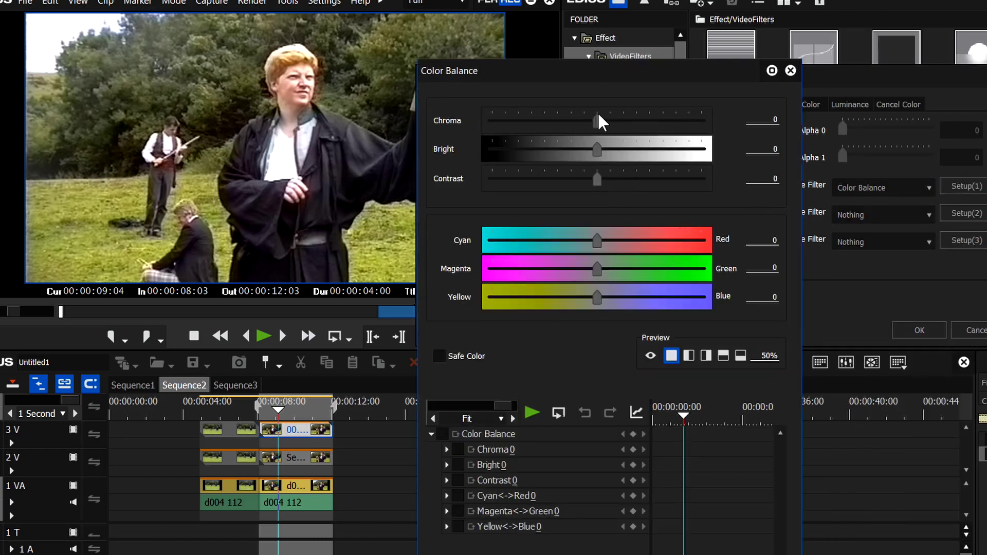
left_click_drag(598, 122, 630, 124)
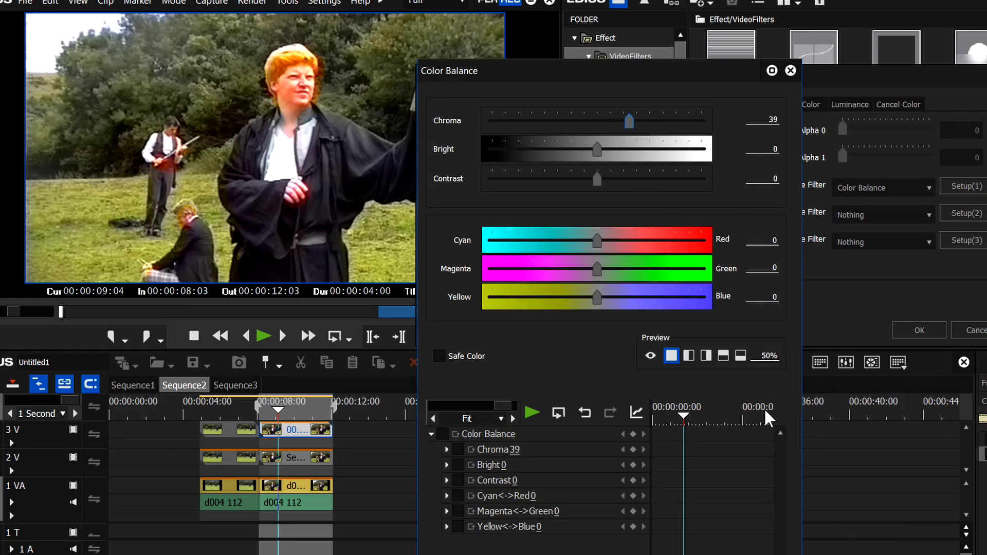
key("Return")
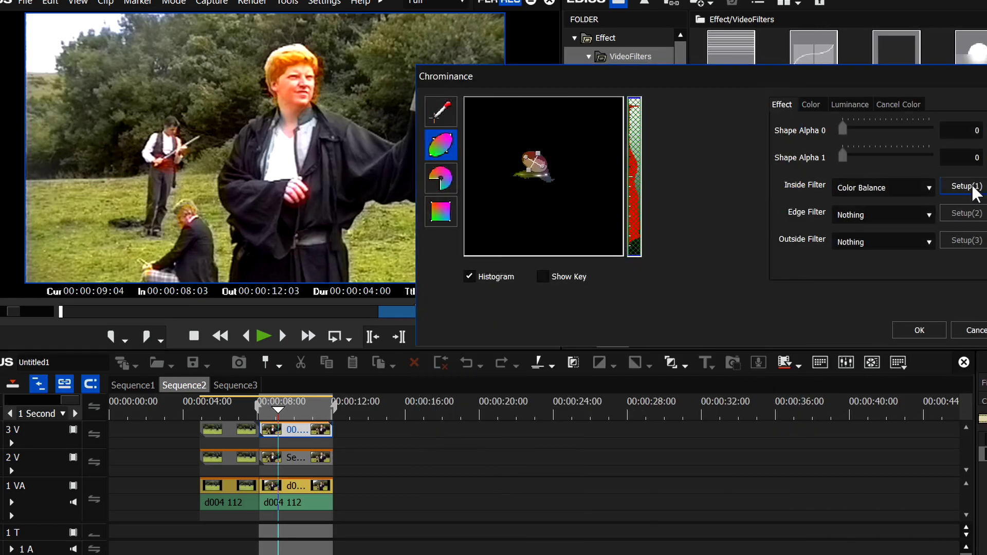
- Switch the inside filter to Primary Color Correction and set its Saturation to 84
left_click(921, 181)
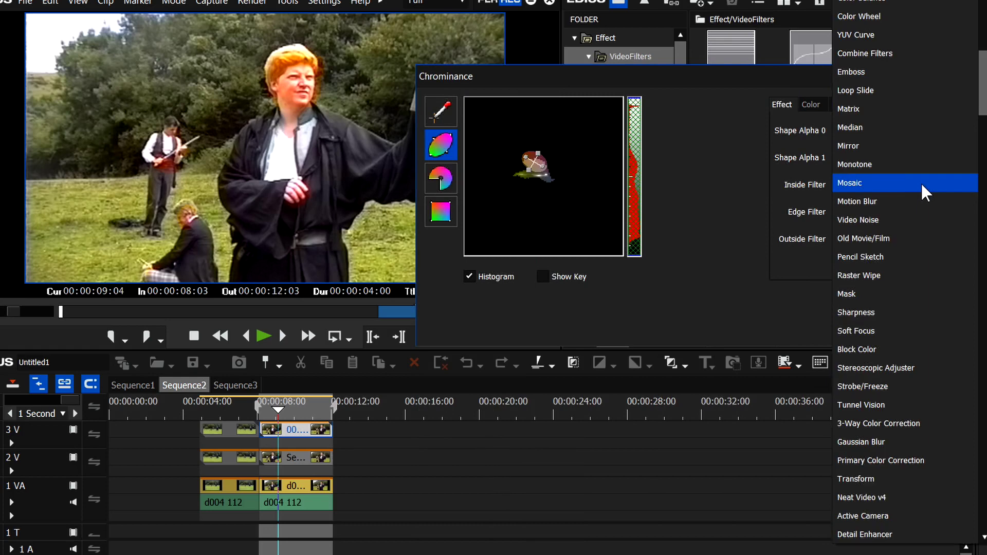
scroll(920, 182, "up", 8)
left_click(921, 182)
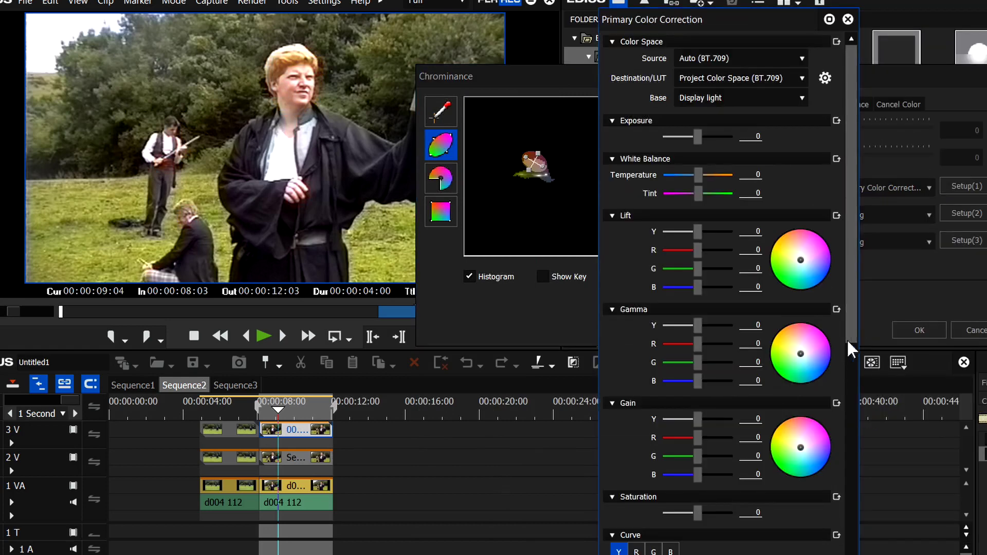
left_click_drag(703, 513, 723, 512)
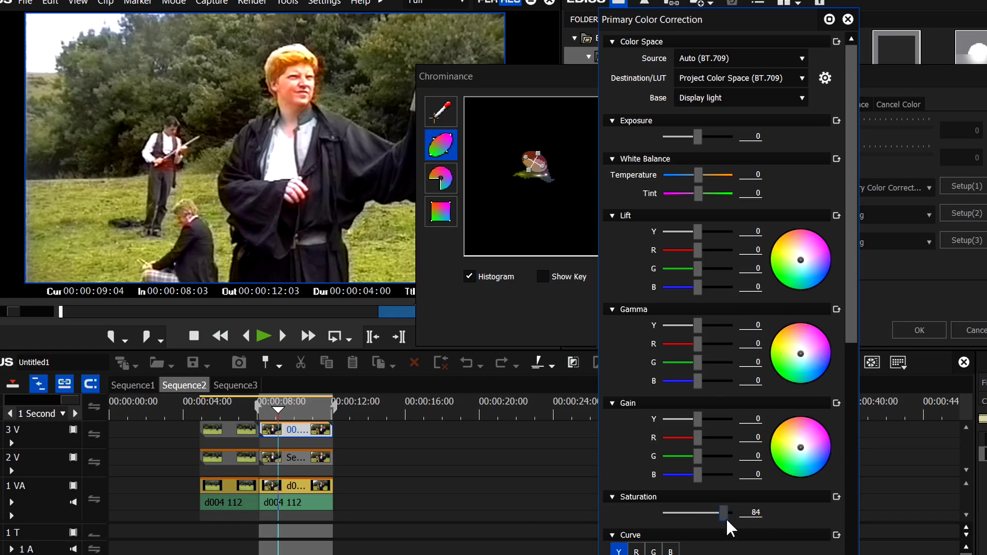
key("Return")
- Switch the inside filter to 3-Way Color Correction, raise its Gray Balance saturation to 177.1, and check other frames before applying it
left_click(882, 183)
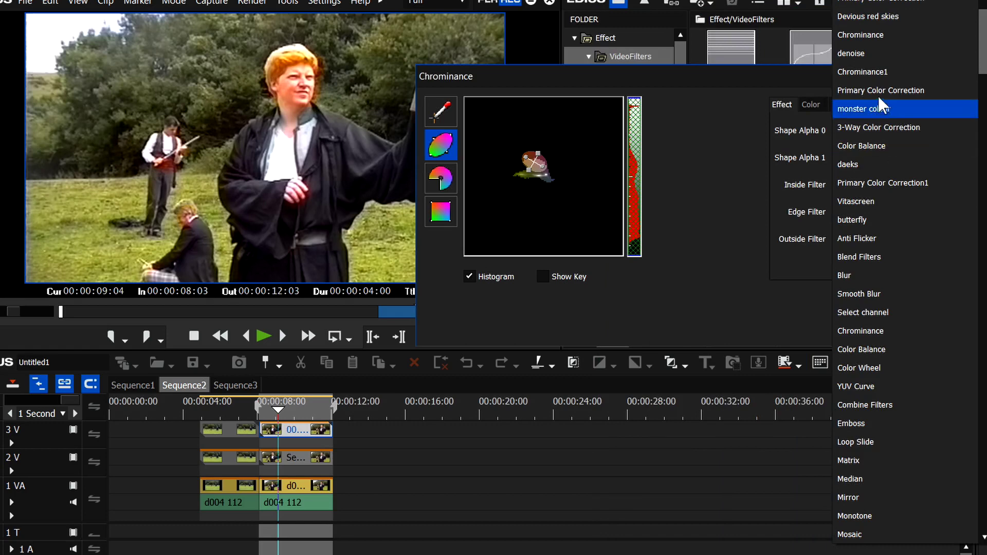
scroll(918, 103, "up", 1)
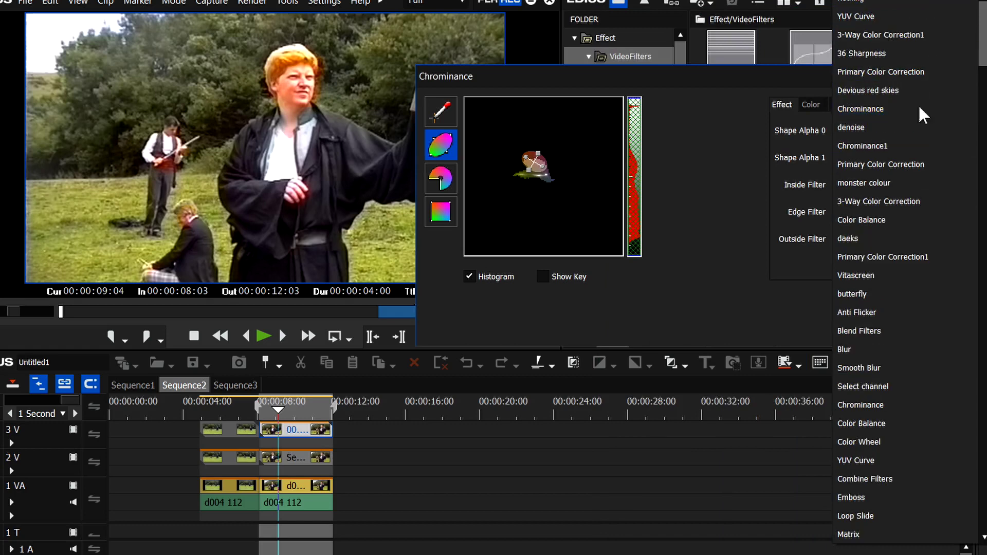
left_click(865, 195)
left_click(966, 186)
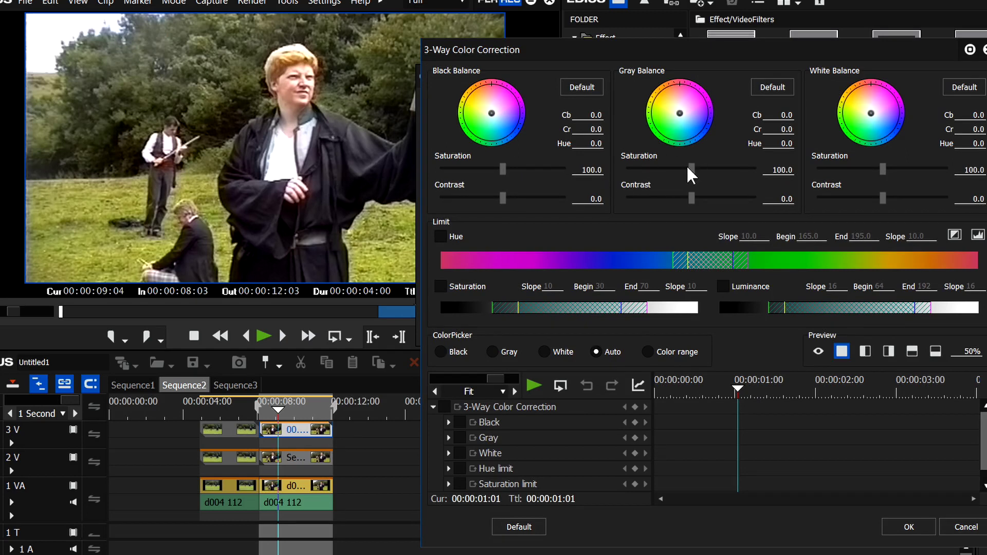
left_click_drag(692, 168, 739, 169)
mouse_move(722, 394)
left_mouse_down()
mouse_move(675, 388)
mouse_move(854, 384)
mouse_move(674, 404)
mouse_move(706, 396)
left_mouse_up()
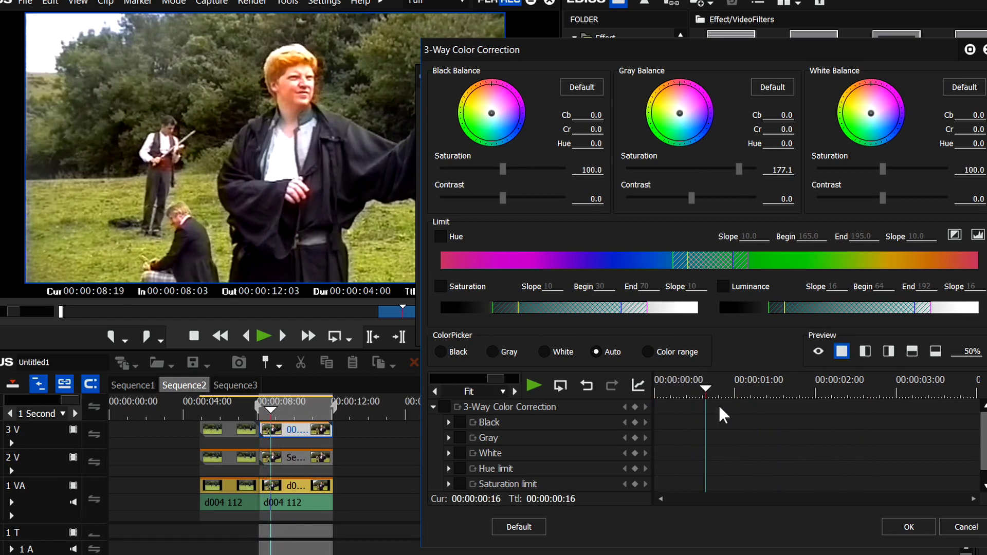
left_click_drag(716, 393, 783, 392)
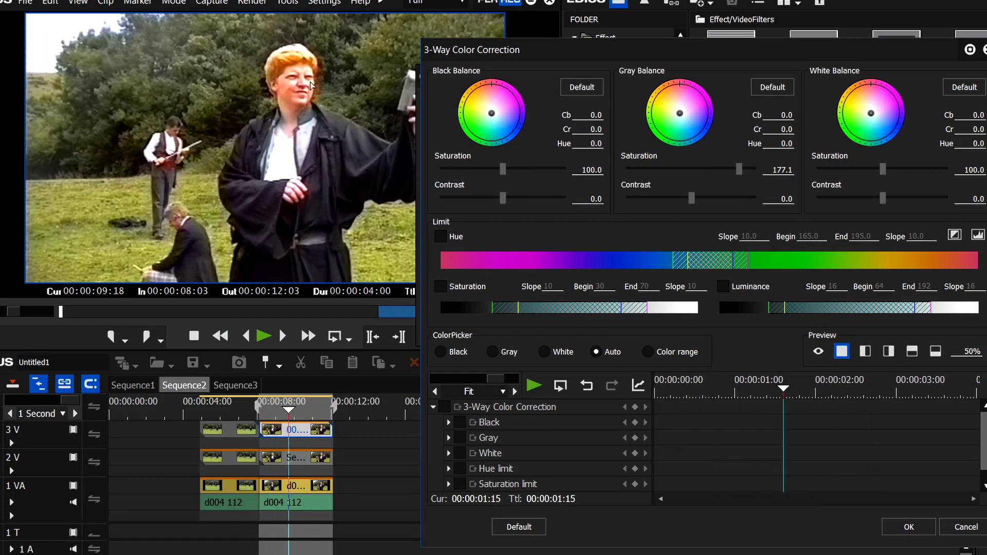
left_click(909, 527)
- Soften the key edges with Shape Alpha 0, checking the matte at 49 before settling on a lower value, and apply the Chrominance filter
left_click_drag(841, 129, 879, 123)
left_click(559, 276)
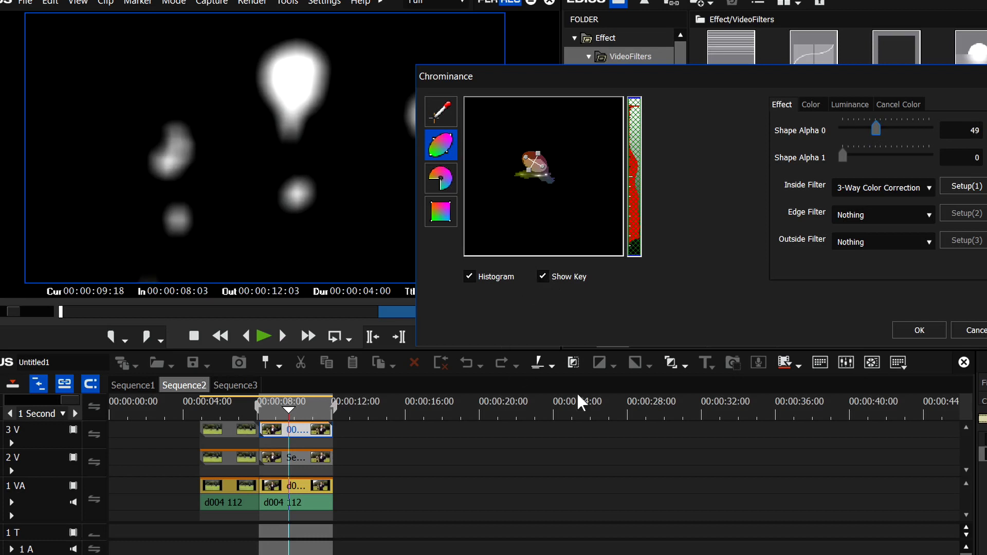
left_click(544, 280)
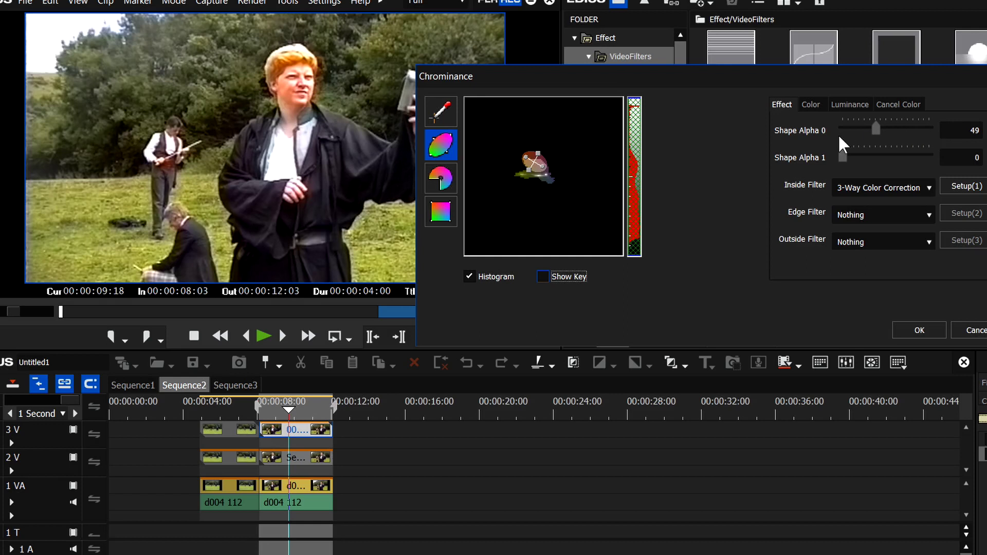
mouse_move(873, 129)
left_mouse_down()
mouse_move(844, 131)
mouse_move(858, 125)
left_mouse_up()
key("Return")
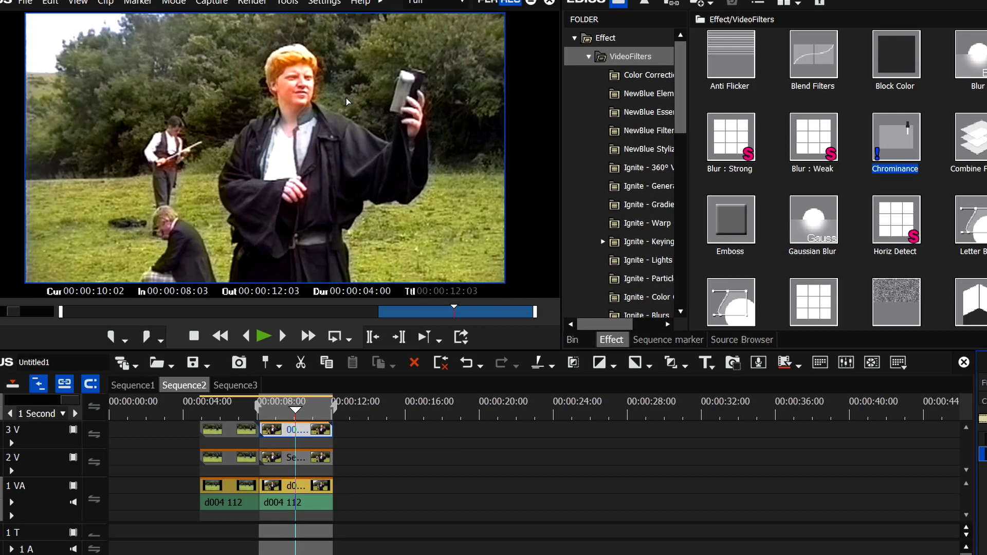
- Add a second Chrominance filter to the same clip on track 3 V, show the histogram, and widen the key ellipse over all the chroma
left_click_drag(897, 144, 299, 432)
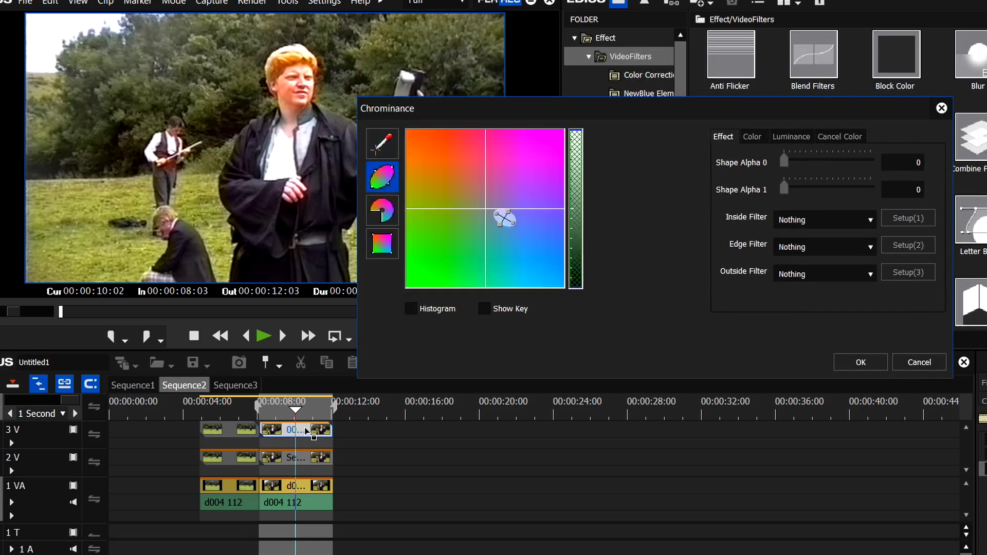
left_click(410, 309)
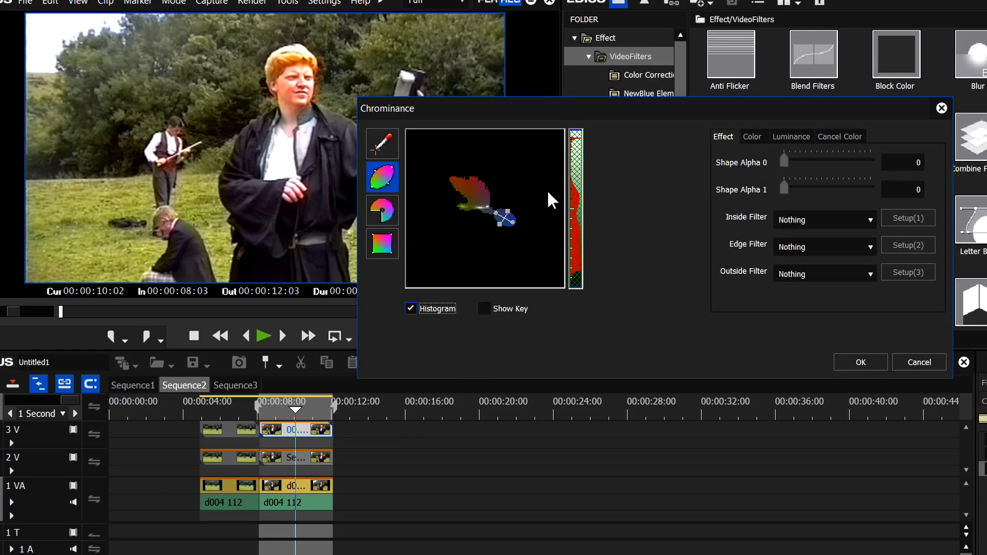
left_click(499, 221)
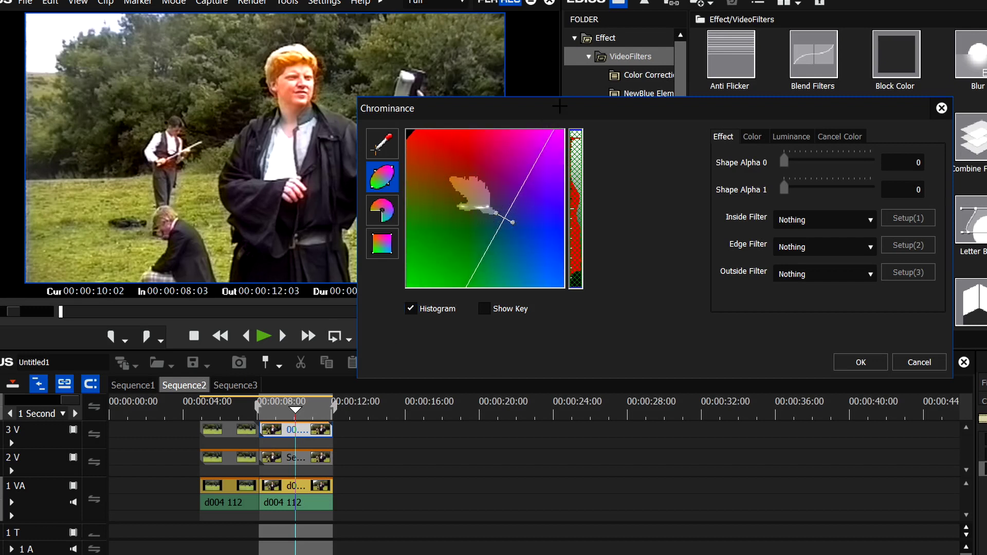
mouse_move(495, 211)
left_mouse_down()
mouse_move(476, 200)
mouse_move(489, 190)
mouse_move(520, 203)
mouse_move(456, 224)
mouse_move(520, 223)
mouse_move(535, 234)
mouse_move(494, 213)
left_mouse_up()
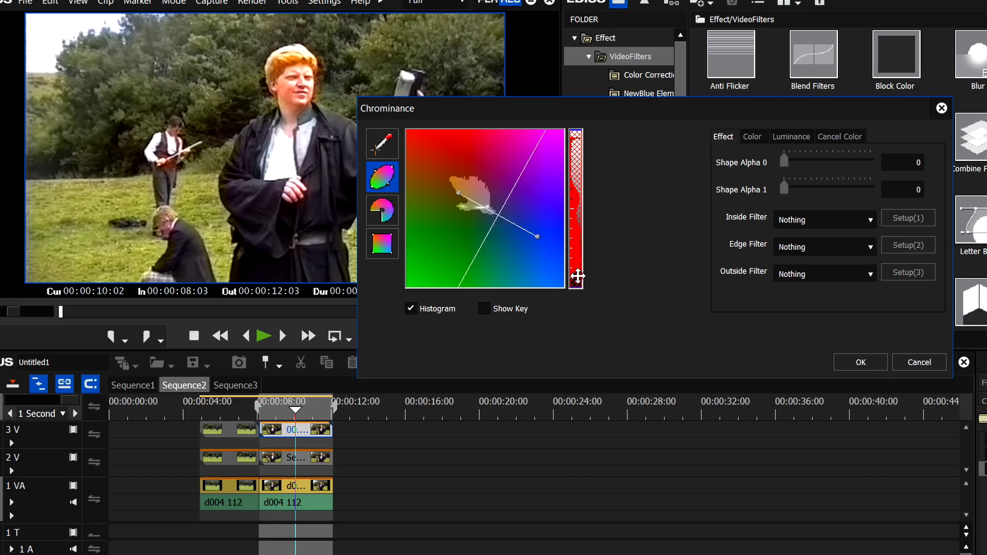
- Lower the upper luminance limit so only the dark areas are keyed, and check the selection with the key matte
mouse_move(571, 137)
left_mouse_down()
mouse_move(580, 236)
mouse_move(573, 149)
left_mouse_up()
left_click(484, 308)
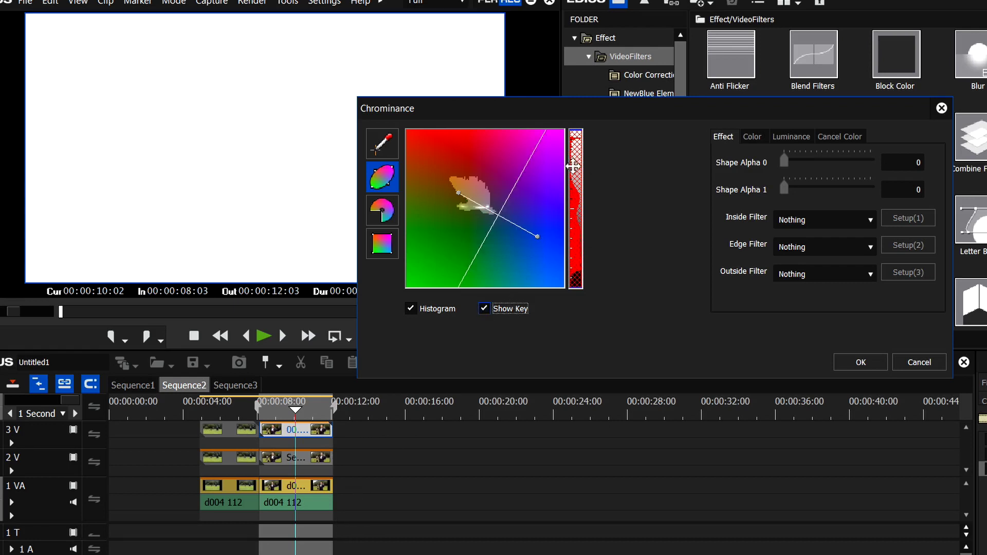
left_click_drag(576, 129, 592, 245)
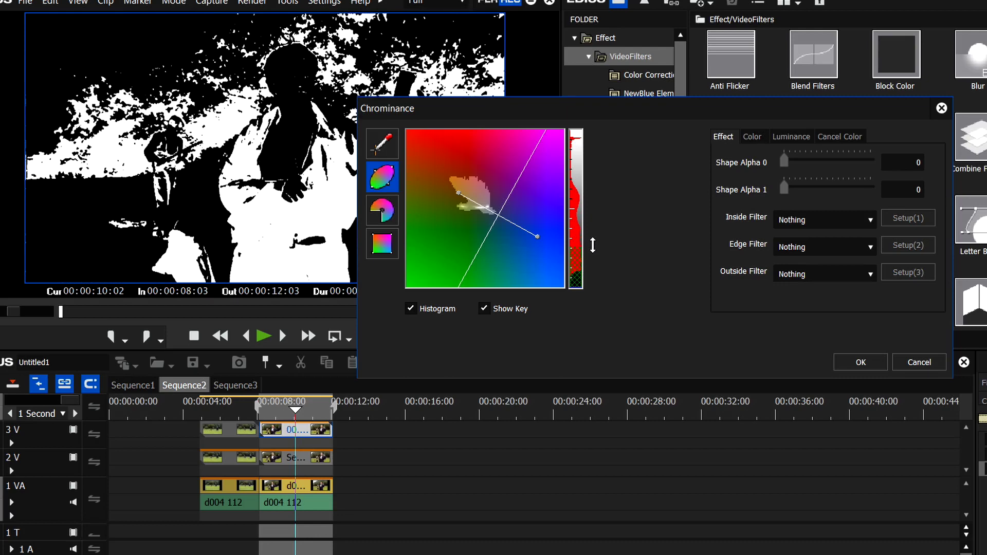
left_click(485, 308)
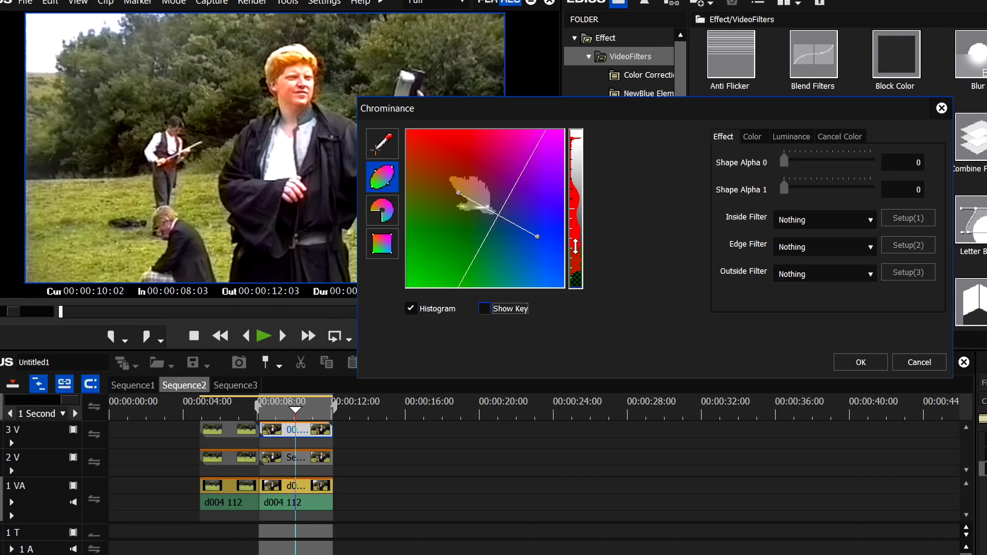
left_click(509, 303)
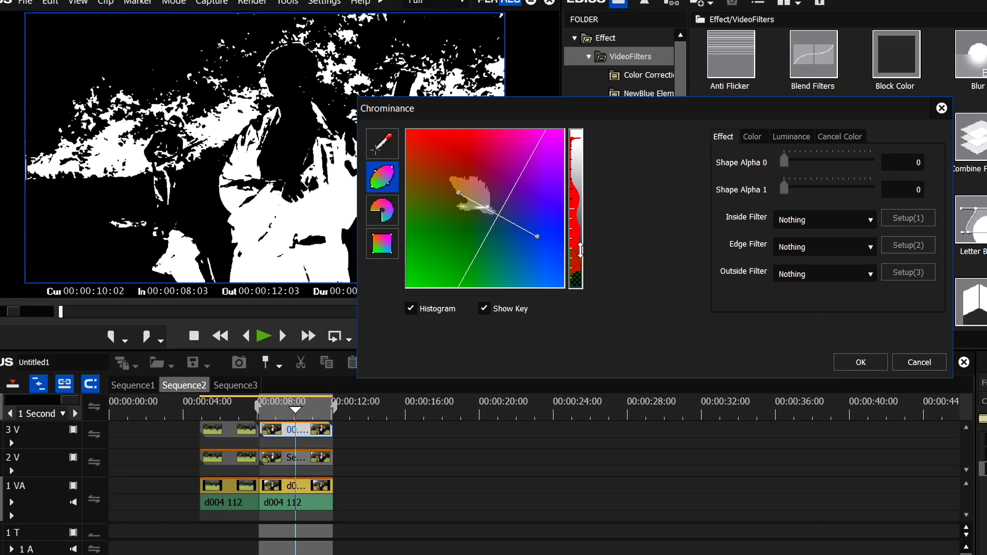
left_click(483, 306)
- Use Color Balance as the inside filter for the keyed shadows and set its Chroma to -128
left_click(835, 219)
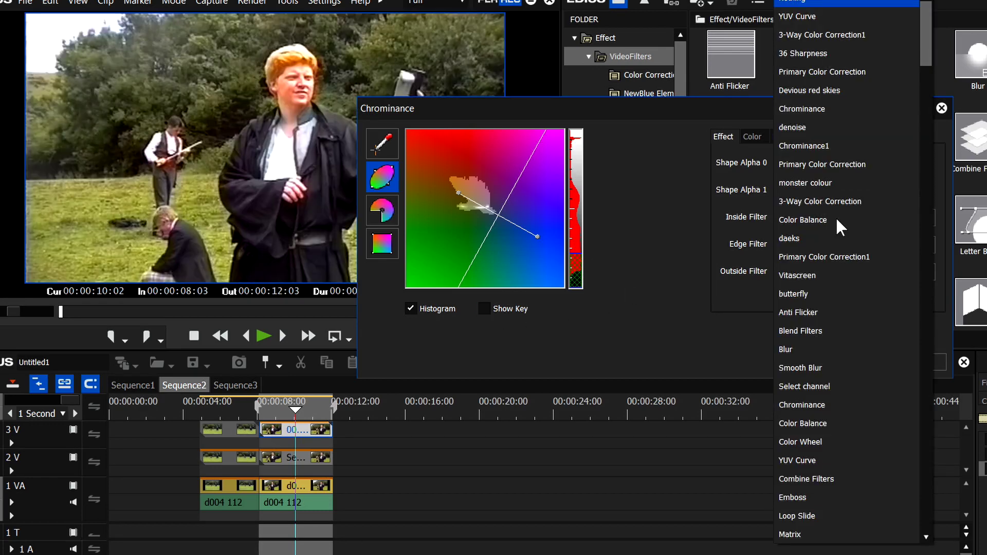
left_click(835, 219)
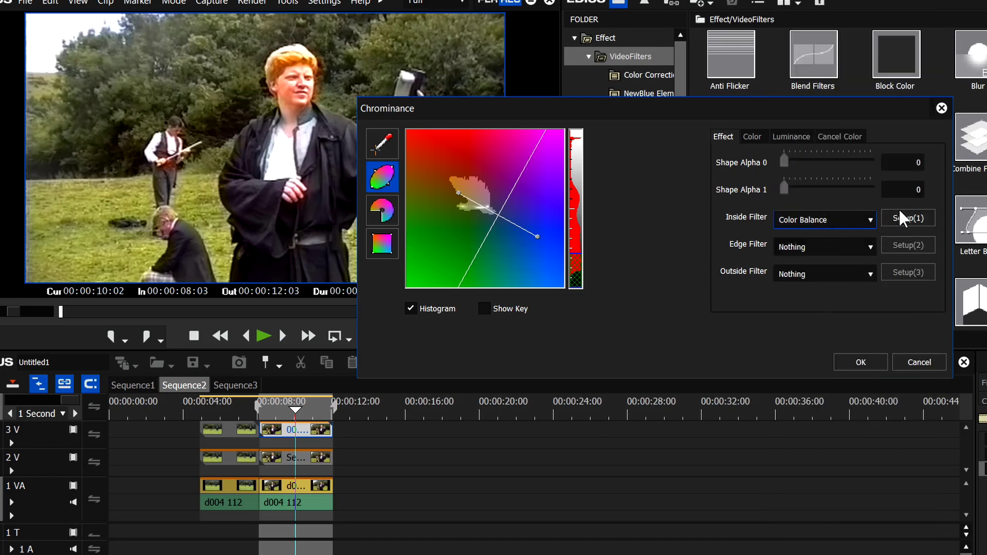
left_click(899, 217)
left_click_drag(597, 120, 528, 123)
mouse_move(597, 149)
left_mouse_down()
mouse_move(703, 153)
mouse_move(573, 151)
mouse_move(597, 153)
left_mouse_up()
left_click_drag(528, 123, 486, 124)
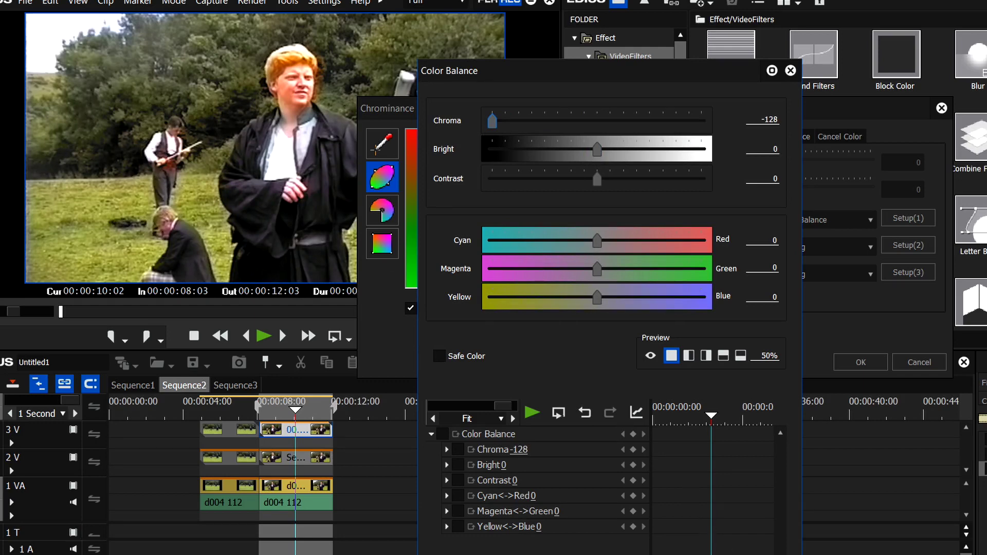
key("Return")
- Loop the playback between the In and Out points and enlarge the preview to review the shadow correction
left_click(333, 335)
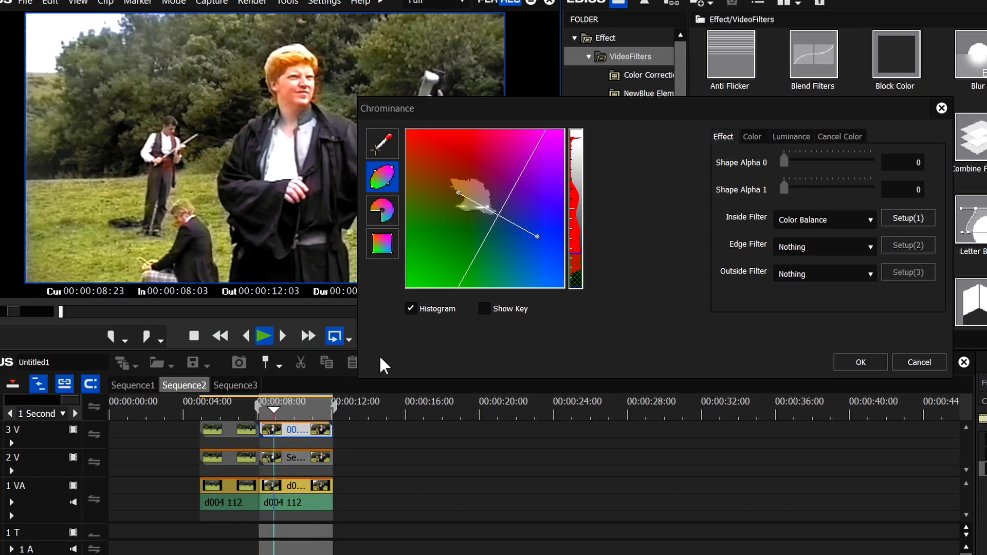
left_click_drag(391, 108, 520, 101)
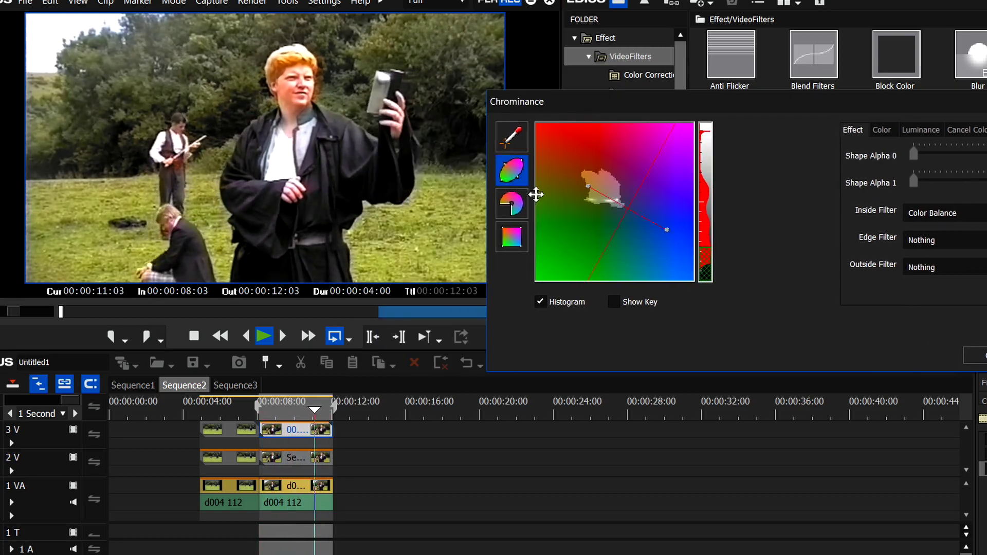
left_click_drag(471, 353, 530, 481)
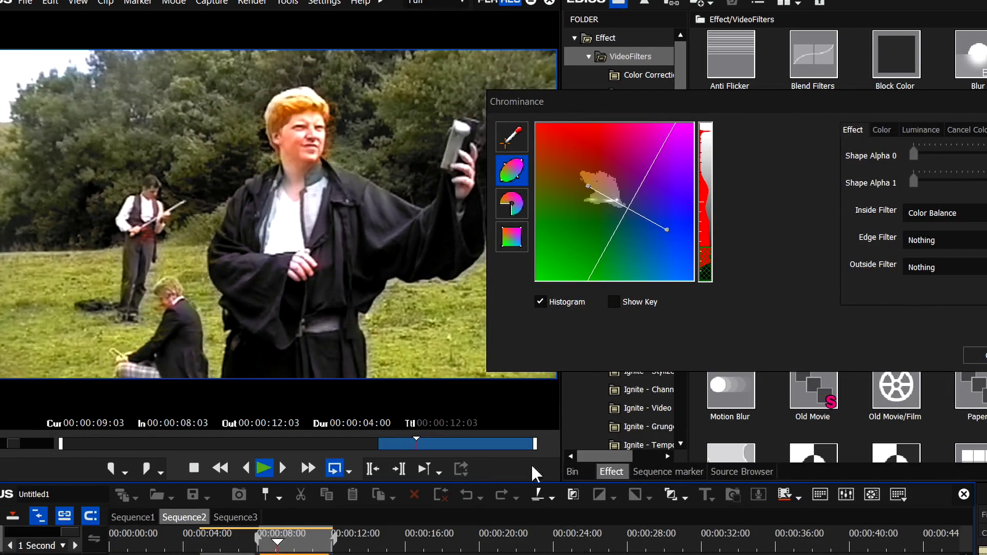
left_click_drag(560, 79, 707, 85)
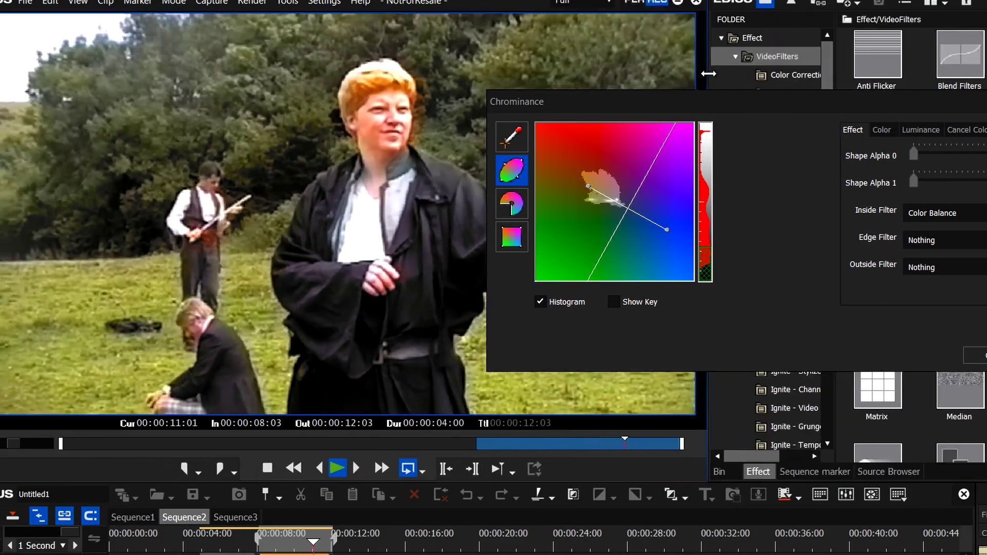
left_click_drag(632, 92, 660, 85)
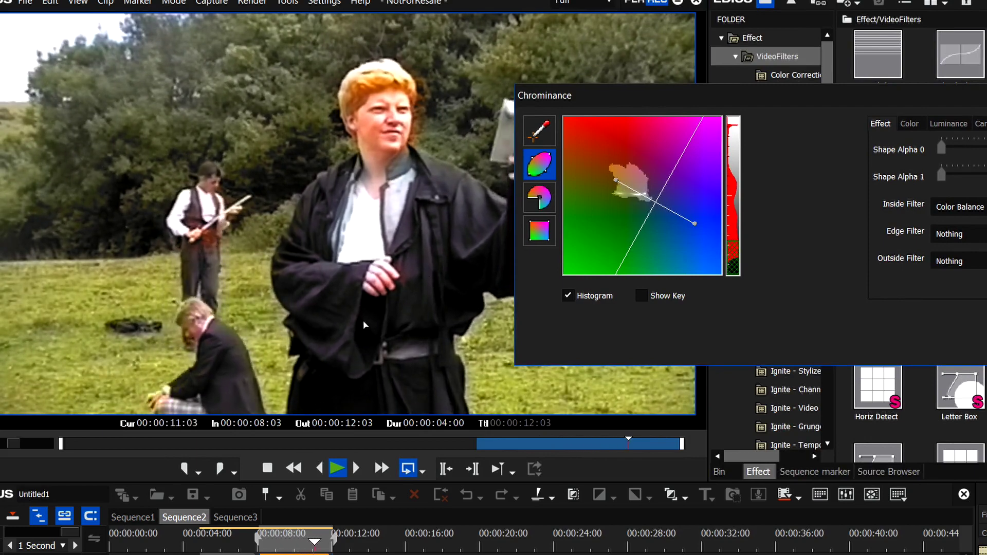
left_click_drag(591, 95, 455, 94)
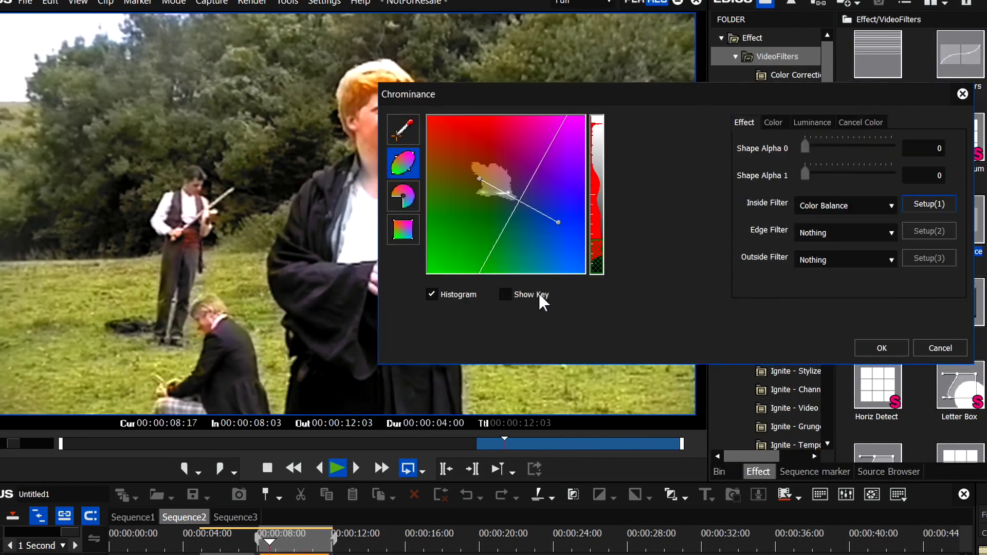
- Soften the shadow key with Shape Alpha 0 at 38 while viewing the matte, and apply the Chrominance filter
left_click(512, 295)
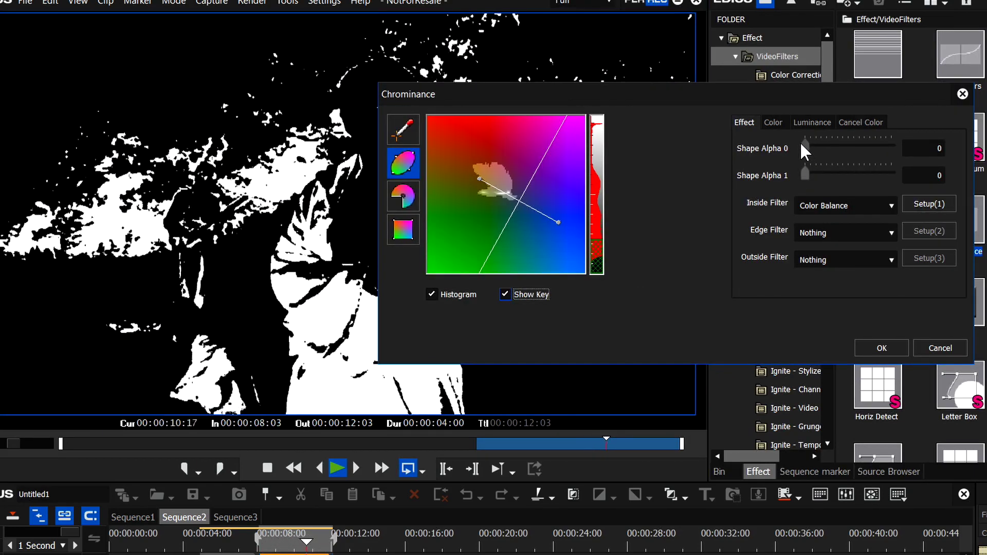
left_click_drag(805, 148, 827, 140)
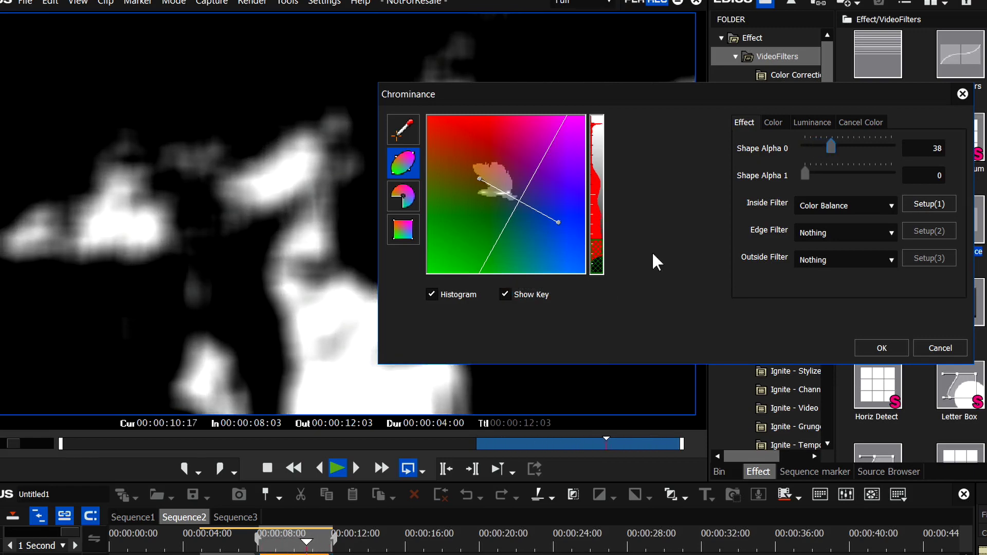
left_click(506, 294)
key("Return")
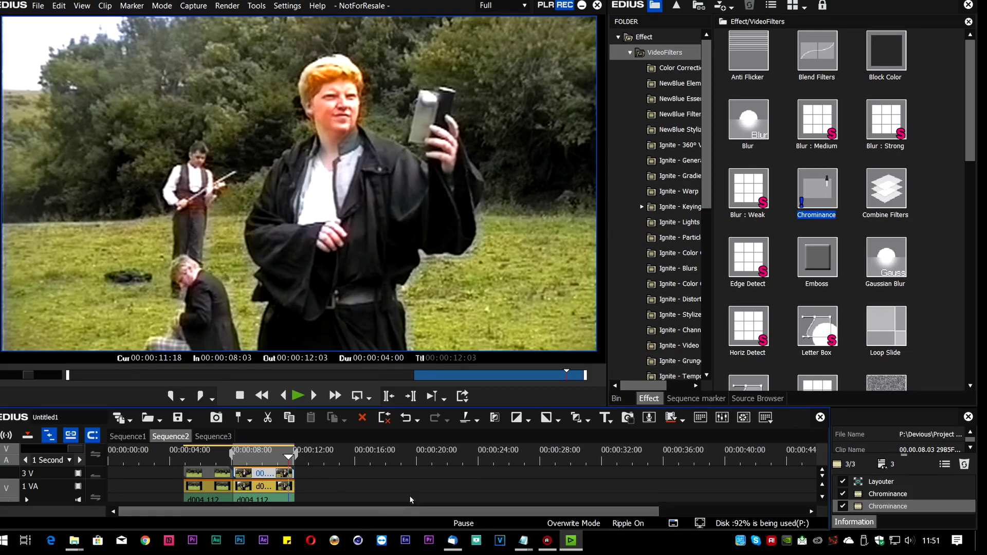
- Replay the clip in a loop and review the luminance range in the second Chrominance filter's settings
left_click(355, 396)
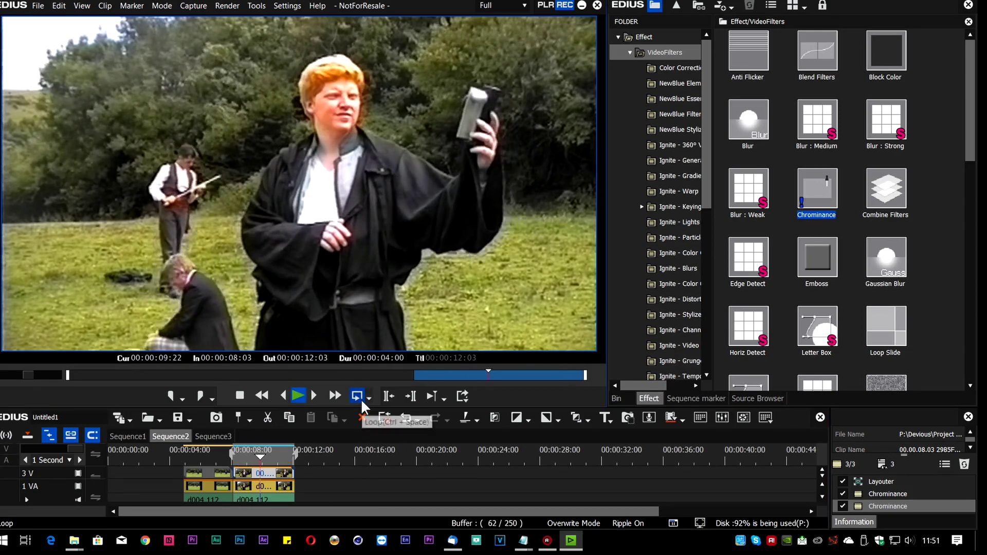
left_click(869, 505)
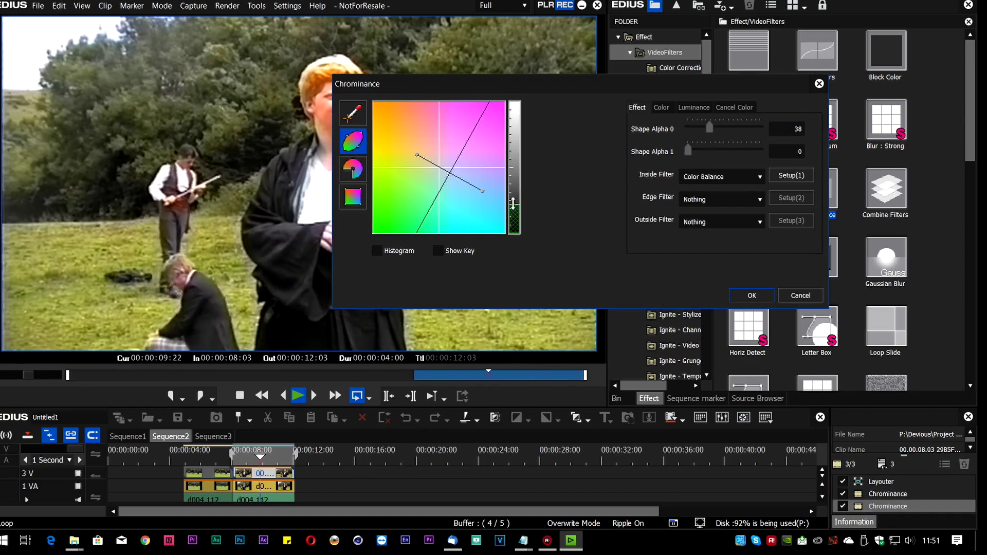
mouse_move(516, 205)
left_mouse_down()
mouse_move(518, 137)
mouse_move(519, 202)
left_mouse_up()
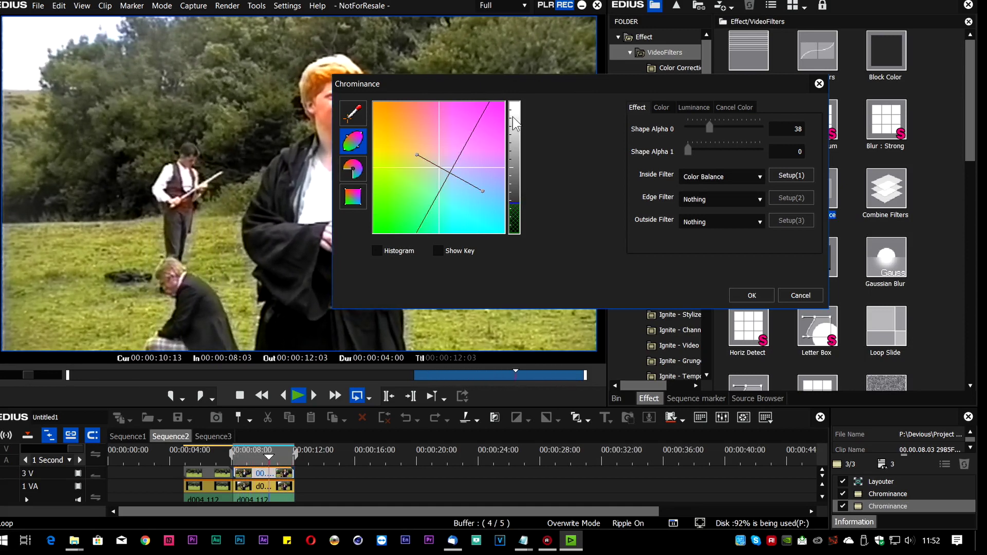
left_click(748, 295)
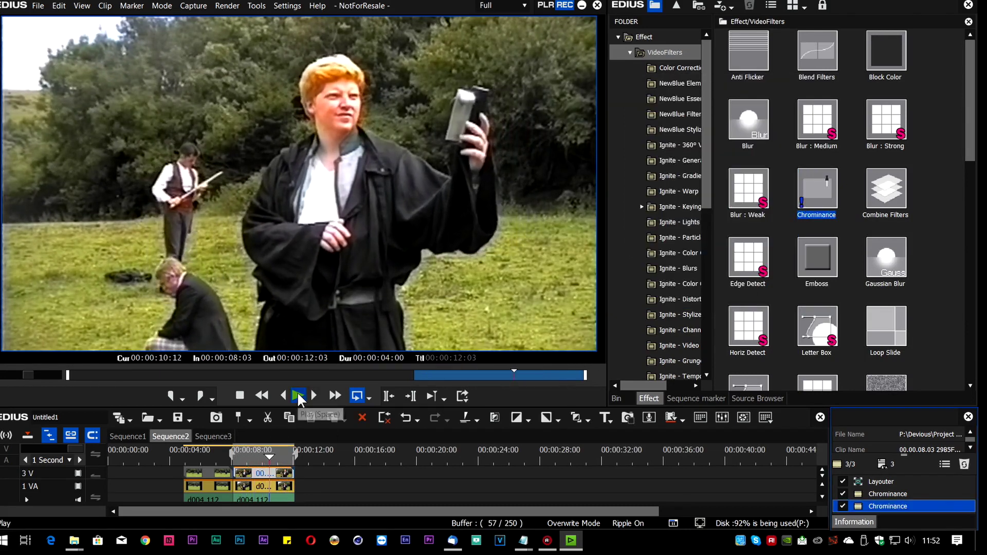
- Reopen the shadow-keying Chrominance filter and replace its inside filter with the Primary Color Correction preset
double_click(880, 507)
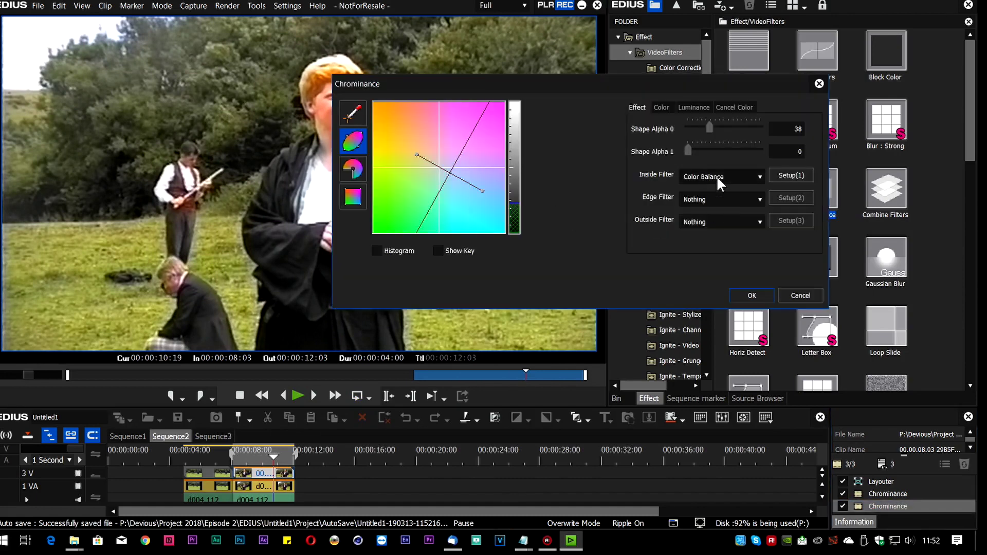
left_click(739, 178)
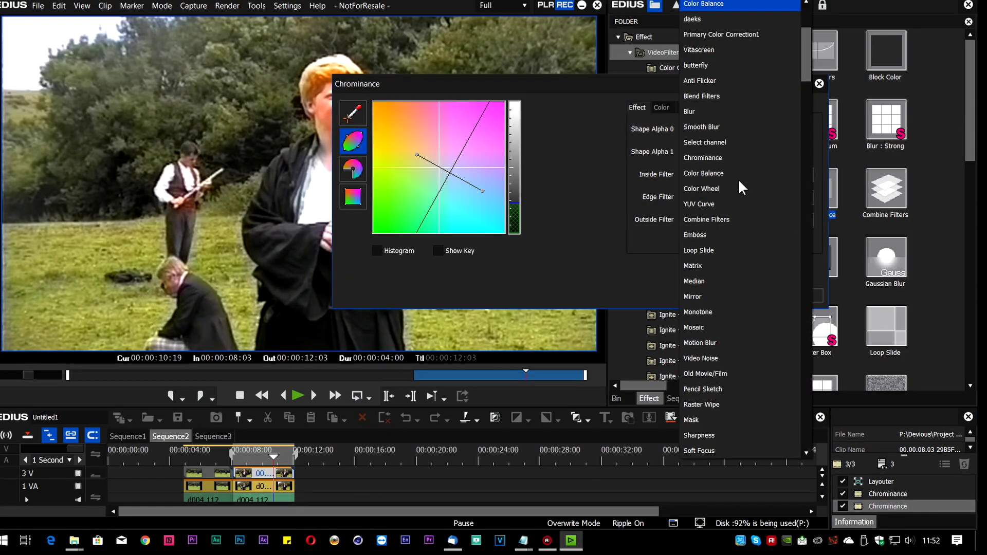
left_click(717, 35)
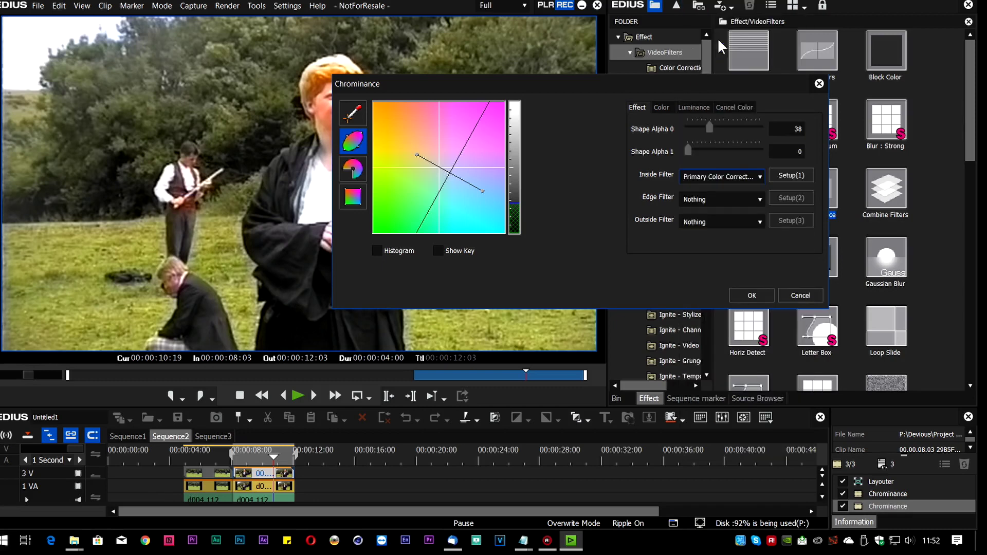
- Set the Primary Color Correction's Saturation to -76 and its Lift Y to -10, and apply the Chrominance filter
left_click(792, 176)
scroll(697, 413, "down", 5)
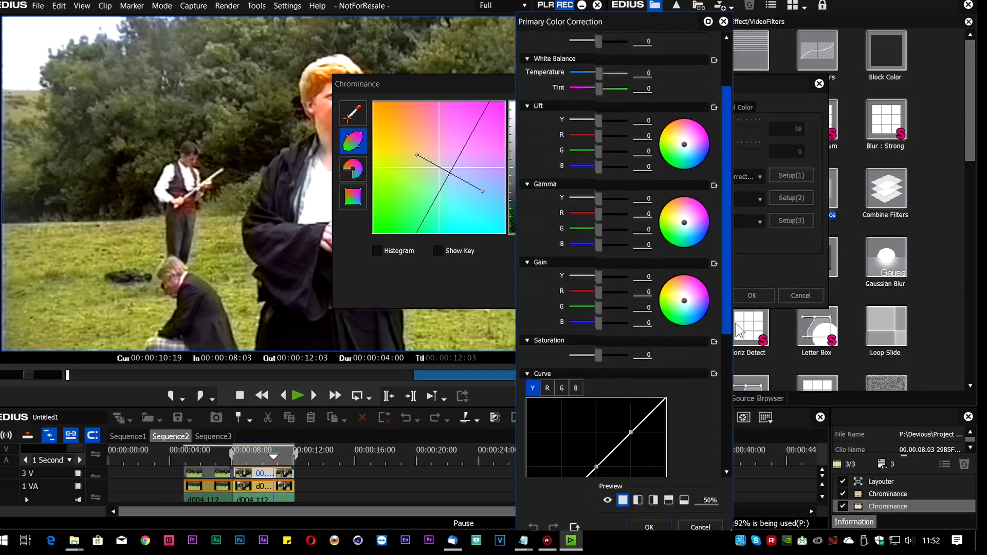
left_click_drag(580, 340, 576, 339)
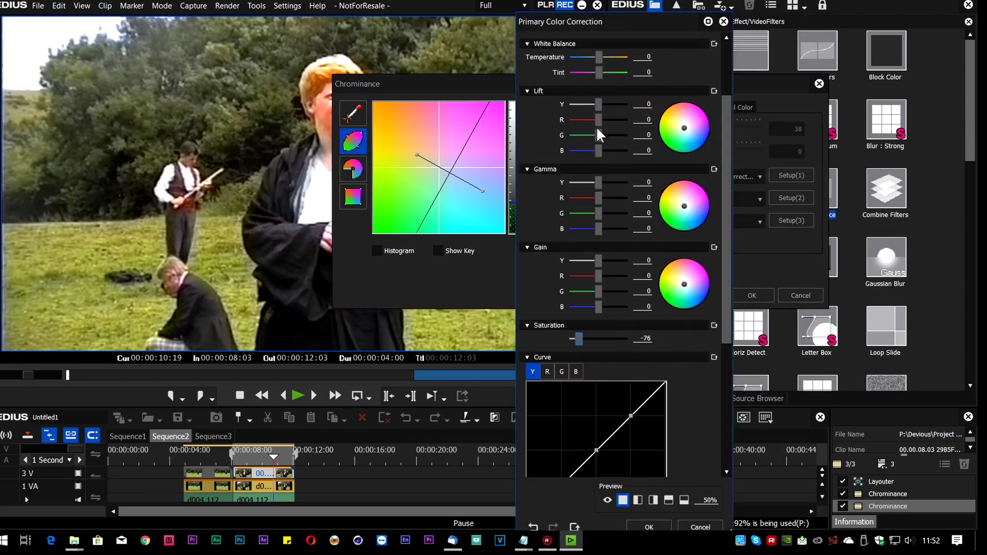
left_click_drag(597, 103, 594, 103)
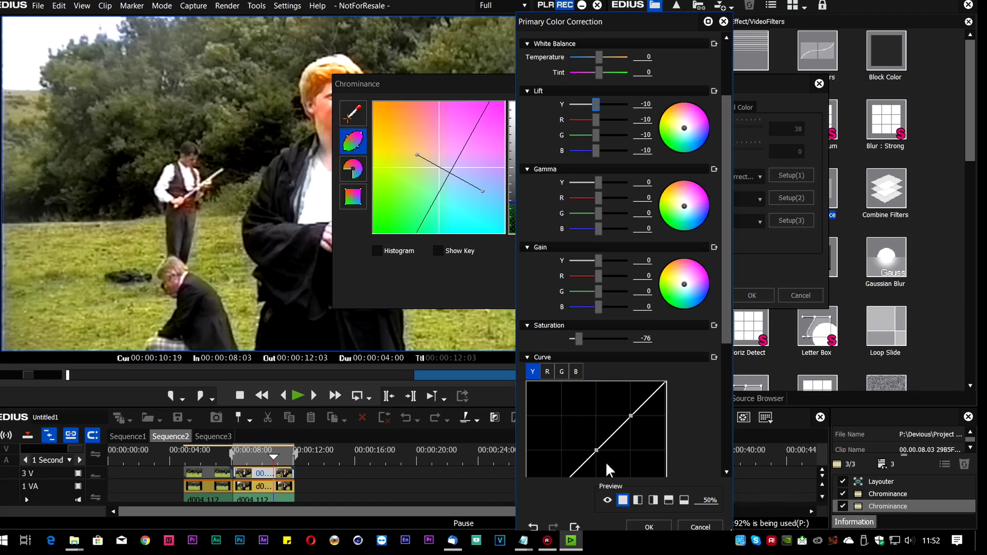
left_click(649, 527)
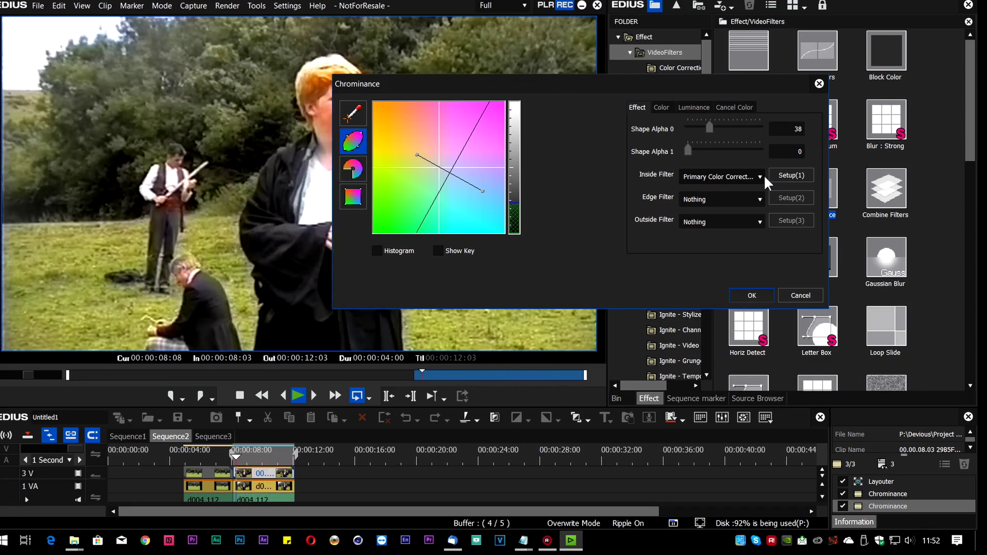
mouse_move(563, 82)
left_mouse_down()
mouse_move(505, 79)
mouse_move(570, 66)
left_mouse_up()
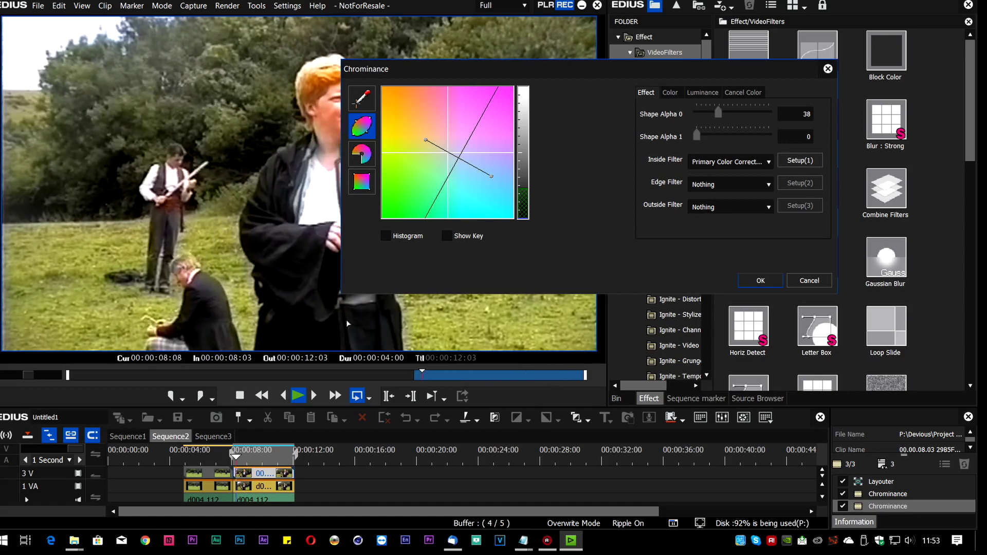
left_click(760, 280)
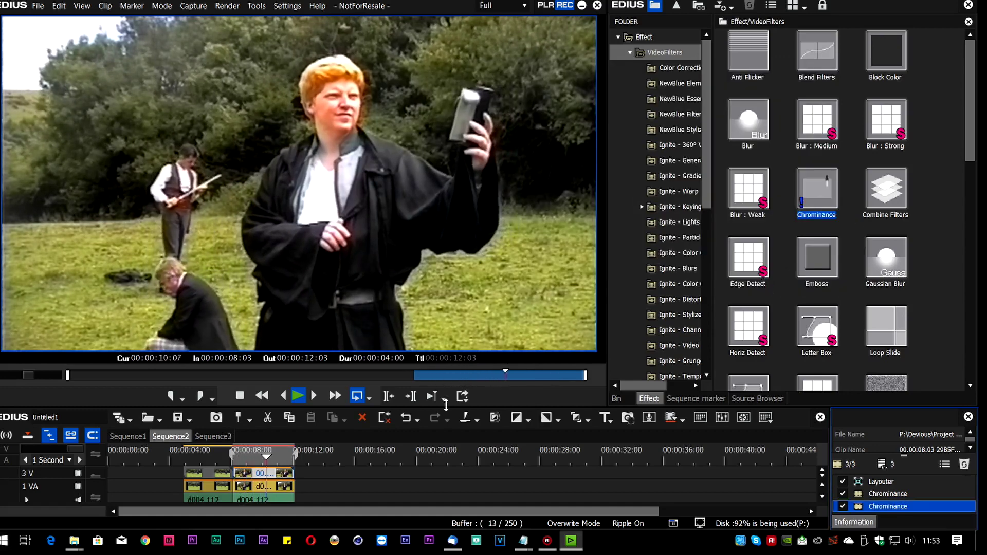
- Open the skin-tone Chrominance filter's settings and briefly check its matte with Show Key
left_click(883, 489)
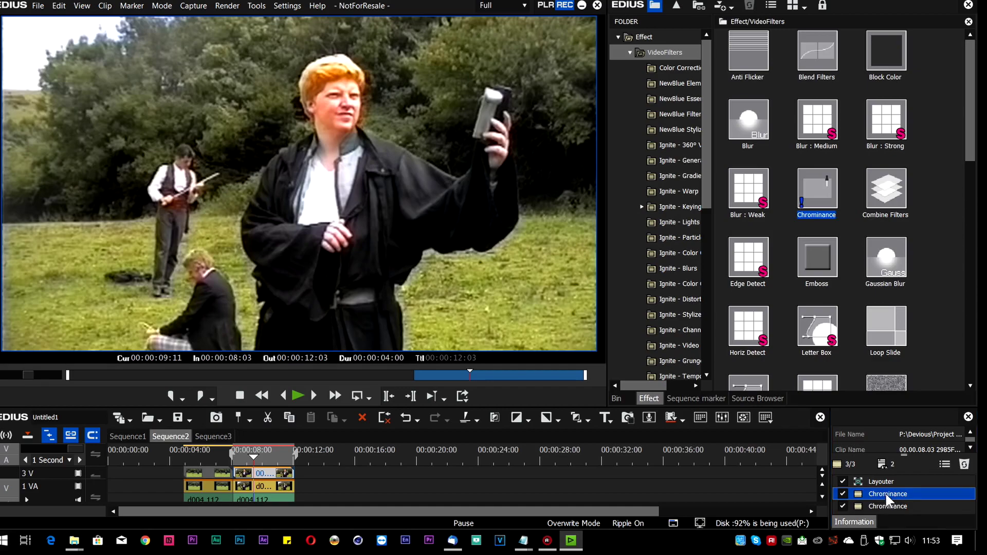
double_click(884, 493)
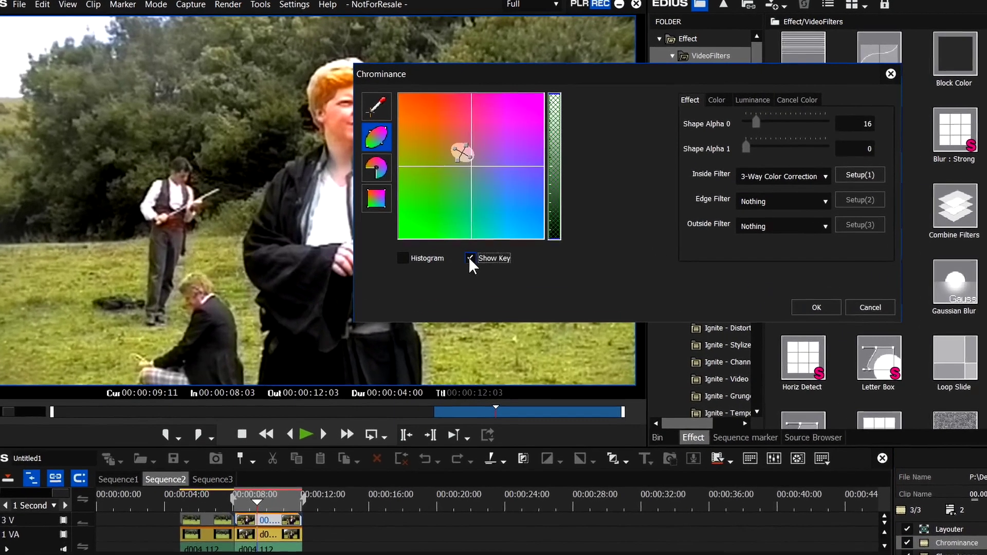
left_click(447, 236)
left_click(492, 279)
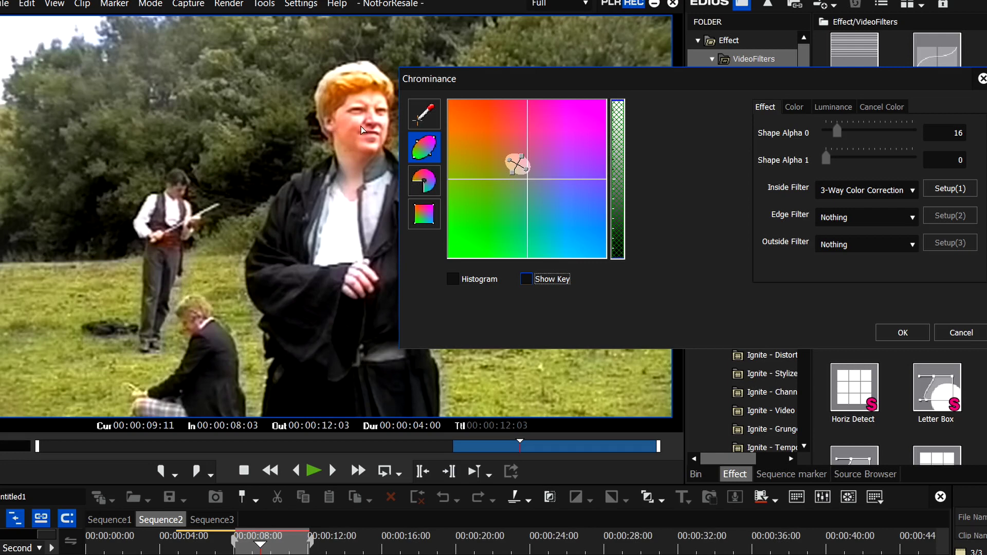
left_click_drag(705, 88, 699, 64)
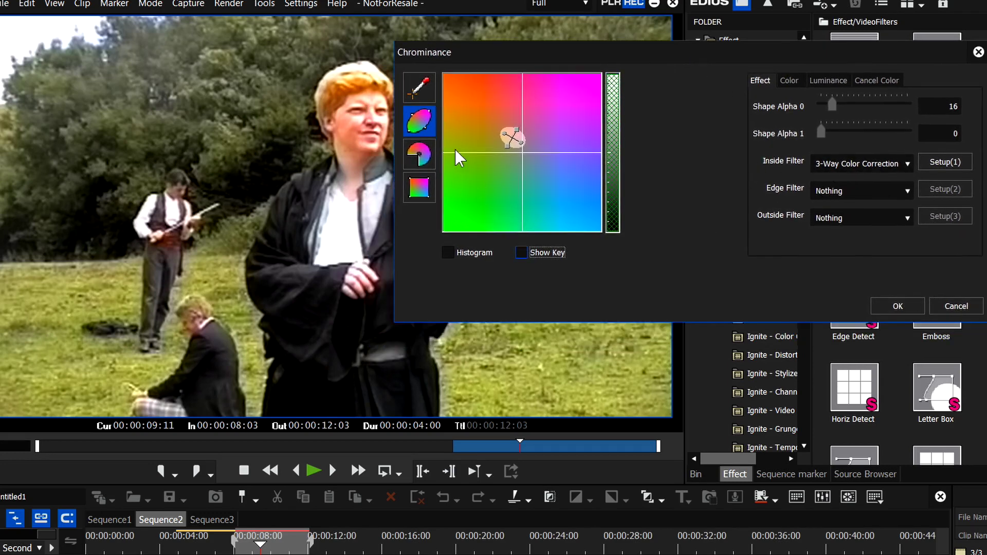
- Change the skin-tone key's inside filter to Combine Filters and open its setup
left_click(853, 162)
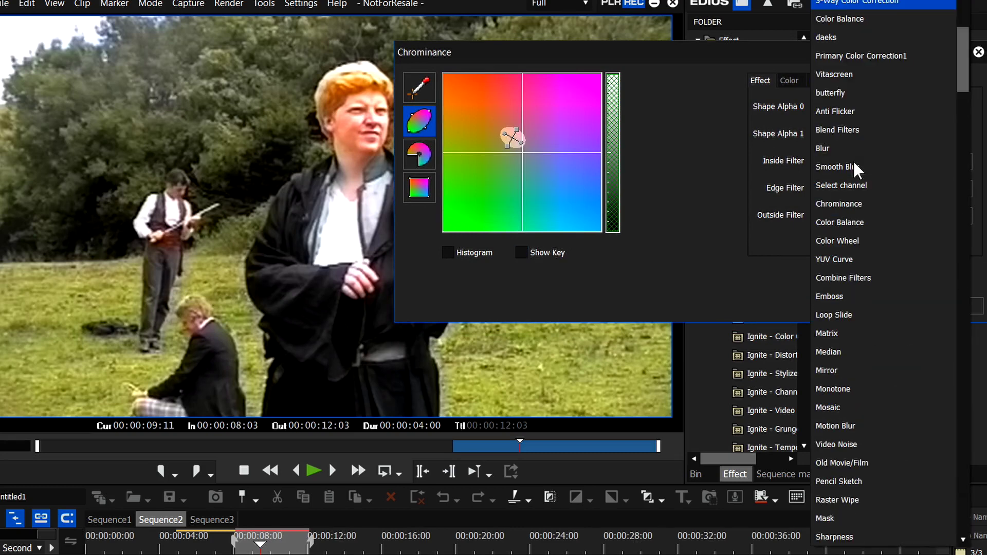
left_click(852, 278)
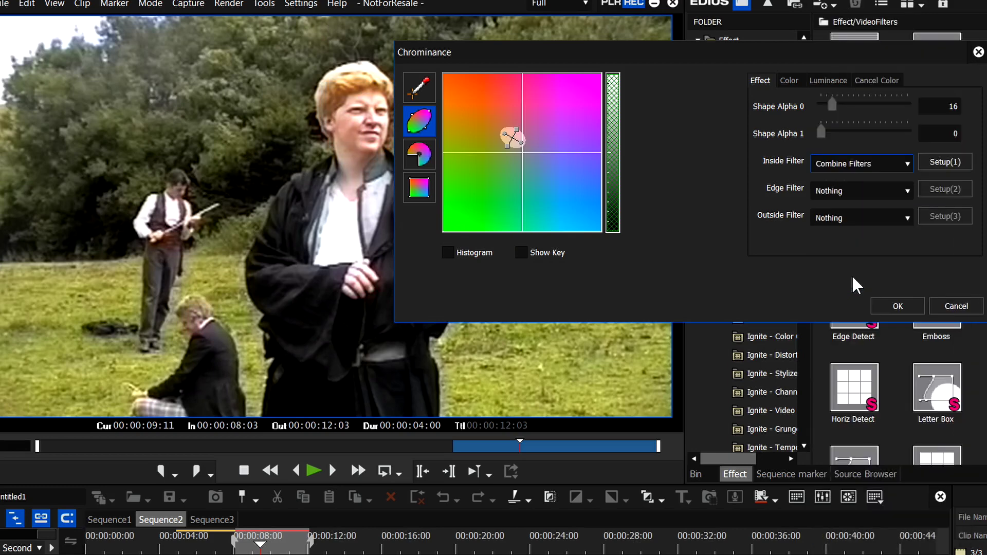
left_click(936, 160)
left_click_drag(876, 375, 612, 375)
- Use 3-Way Color Correction as the first combined filter and set its Gray Balance saturation to 142.3
left_click(623, 414)
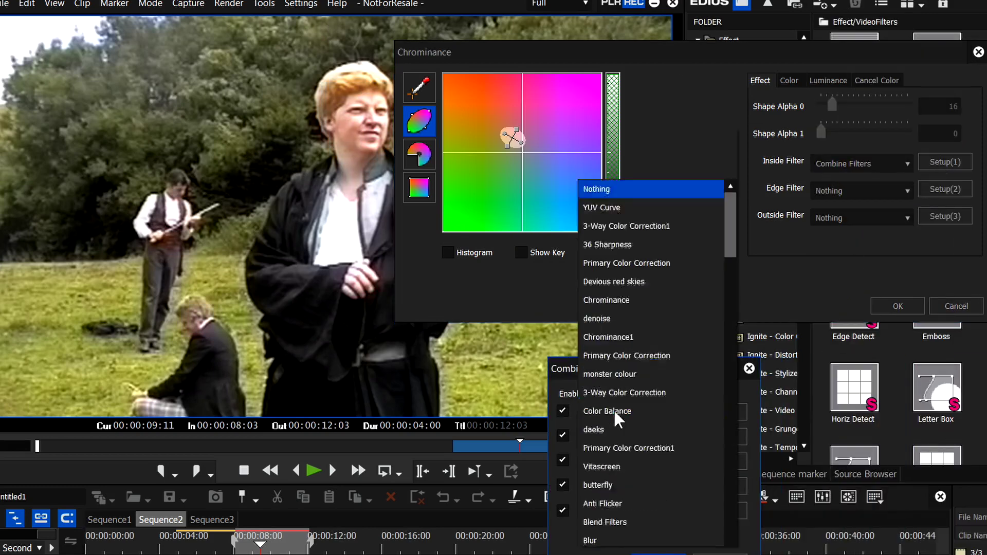
left_click(624, 41)
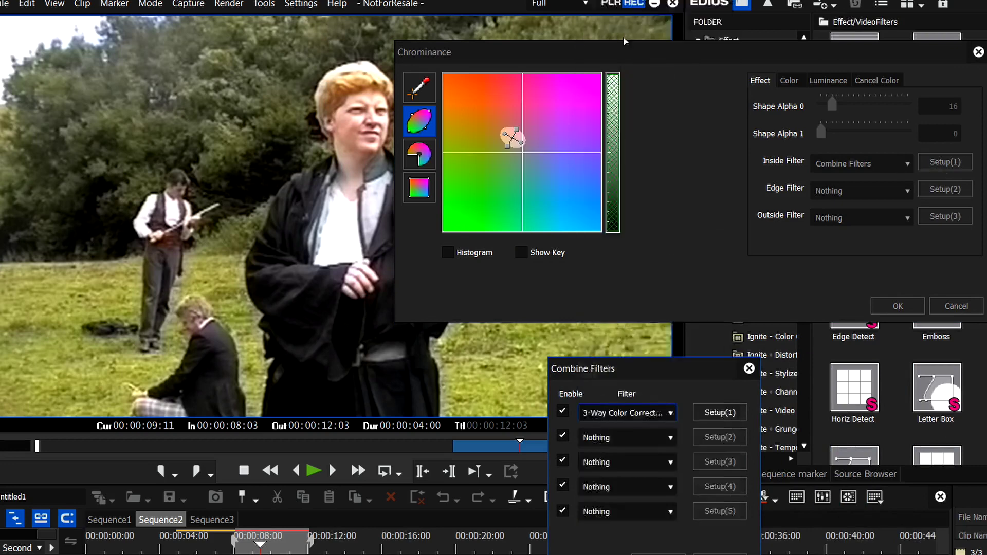
left_click(721, 413)
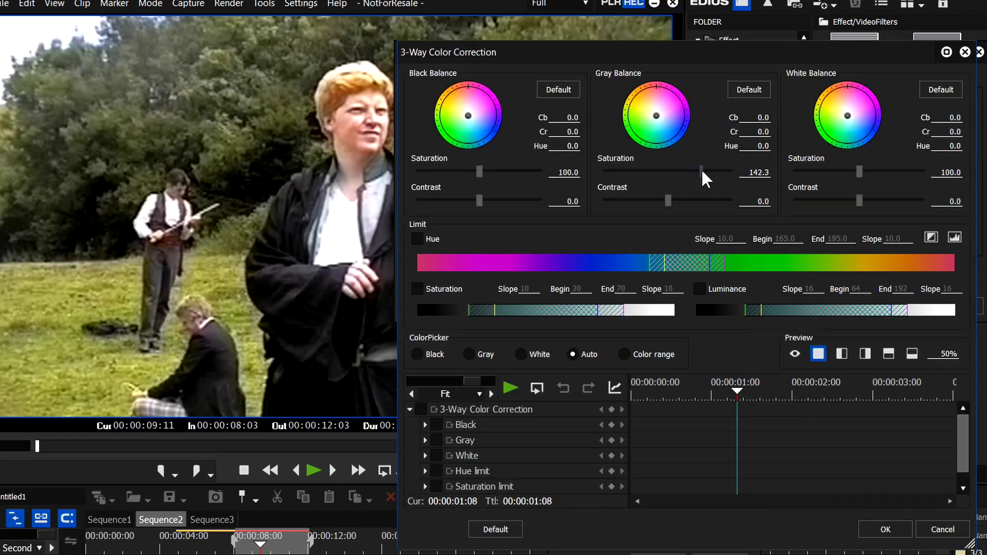
left_click(885, 530)
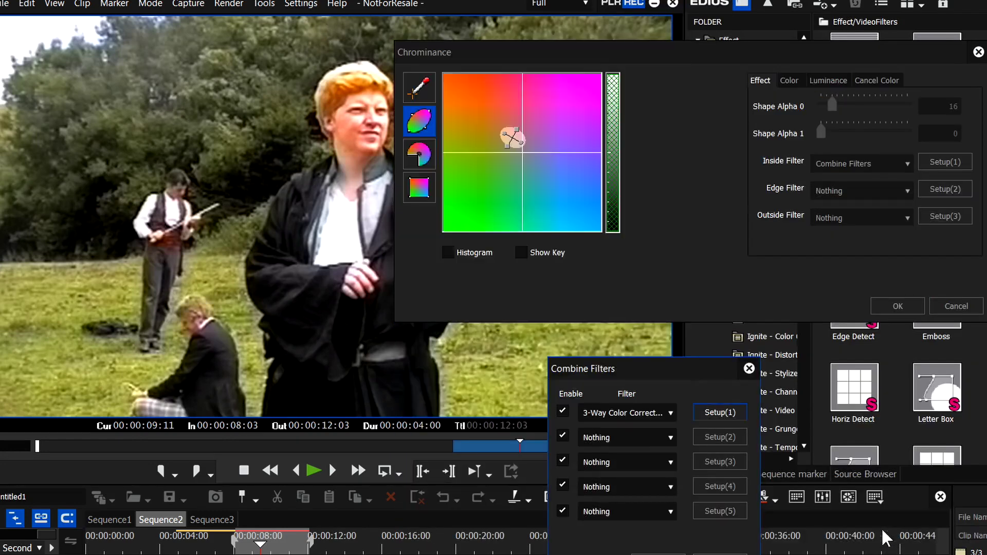
- Add Sharpness as the second combined filter and set its Sharp value to 31
left_click(635, 445)
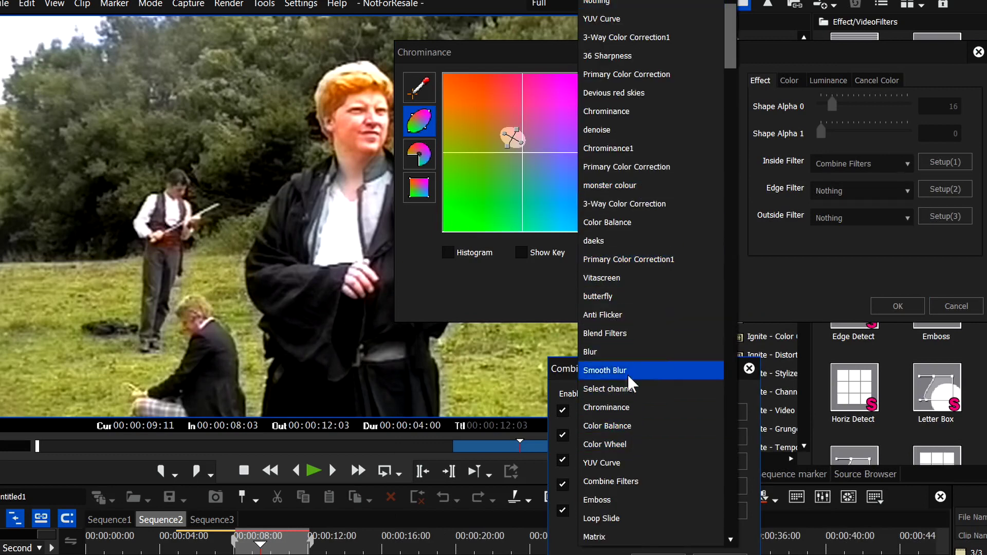
left_click(726, 515)
left_click_drag(723, 508, 739, 128)
left_click(601, 93)
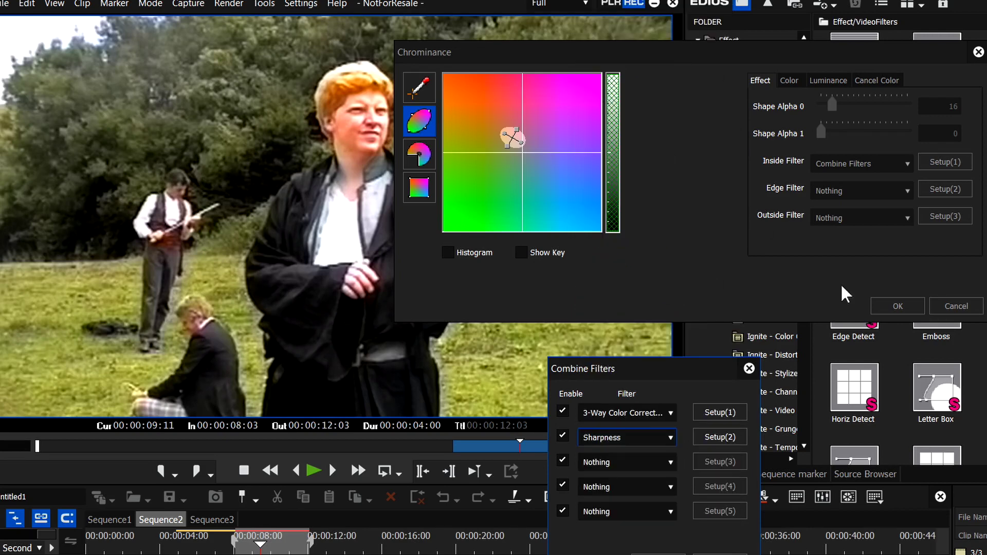
left_click(707, 438)
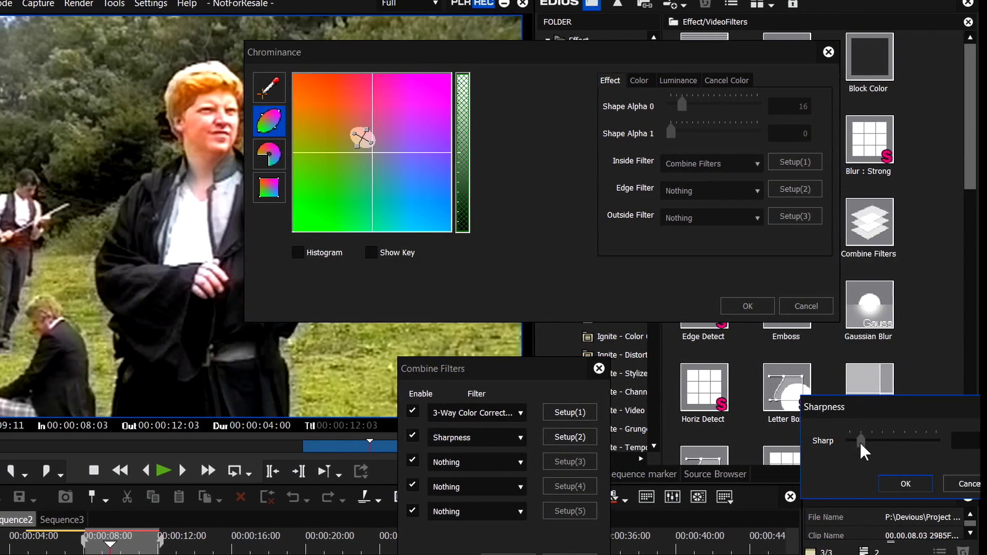
left_click_drag(860, 441, 872, 440)
left_click_drag(844, 408, 415, 160)
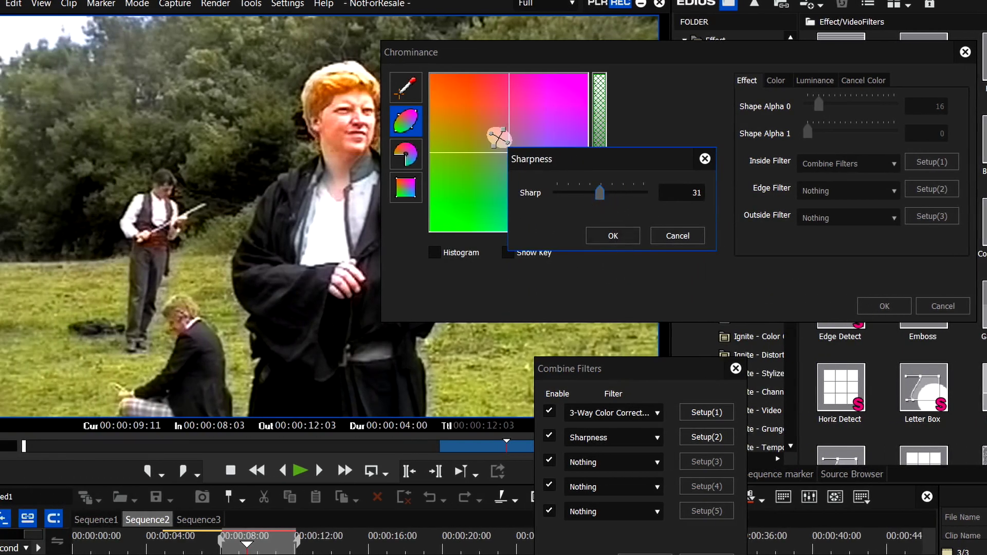
- Lower the Sharp value somewhat during looped playback, apply it, and compare the skin with Sharpness disabled and enabled
left_click(372, 471)
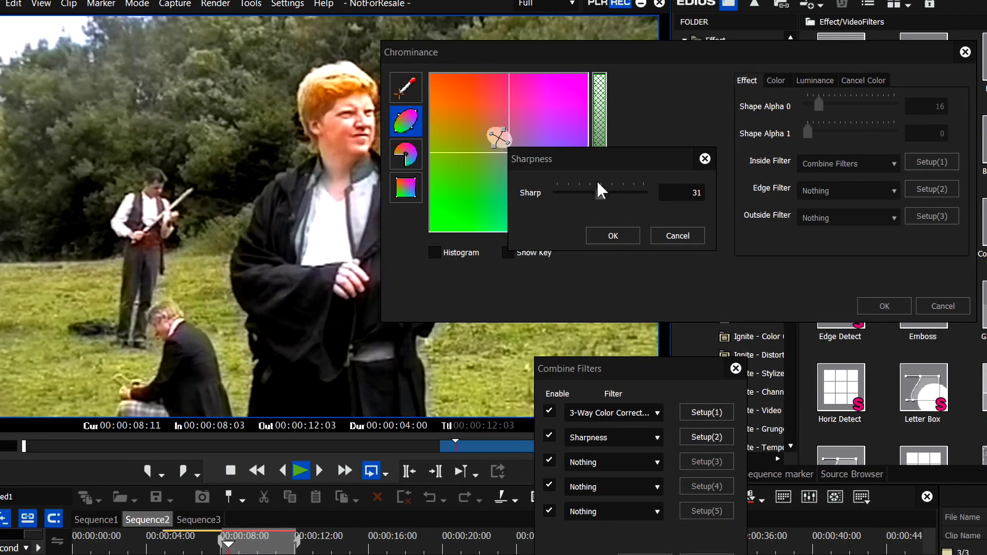
left_click_drag(600, 193, 583, 193)
left_click(606, 236)
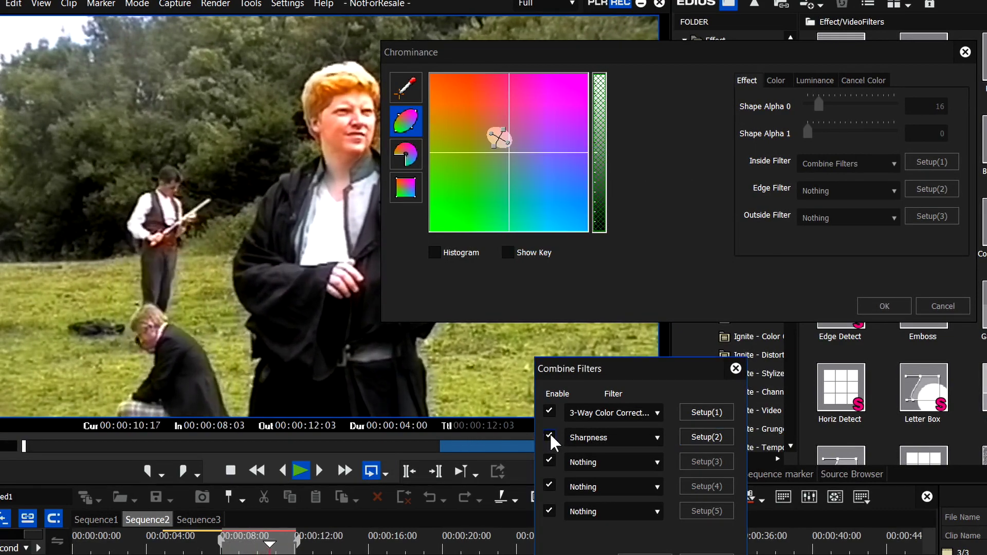
left_click(550, 434)
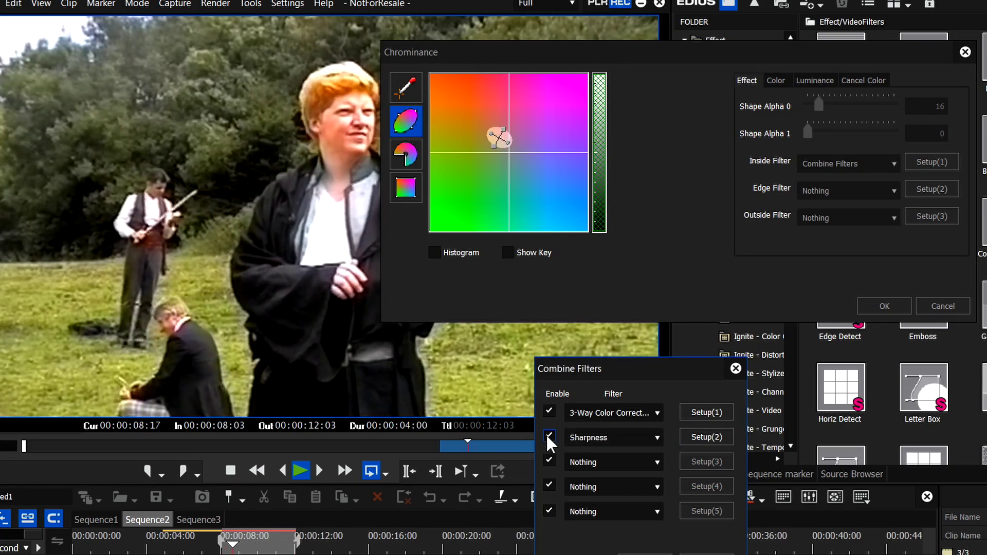
left_click(550, 435)
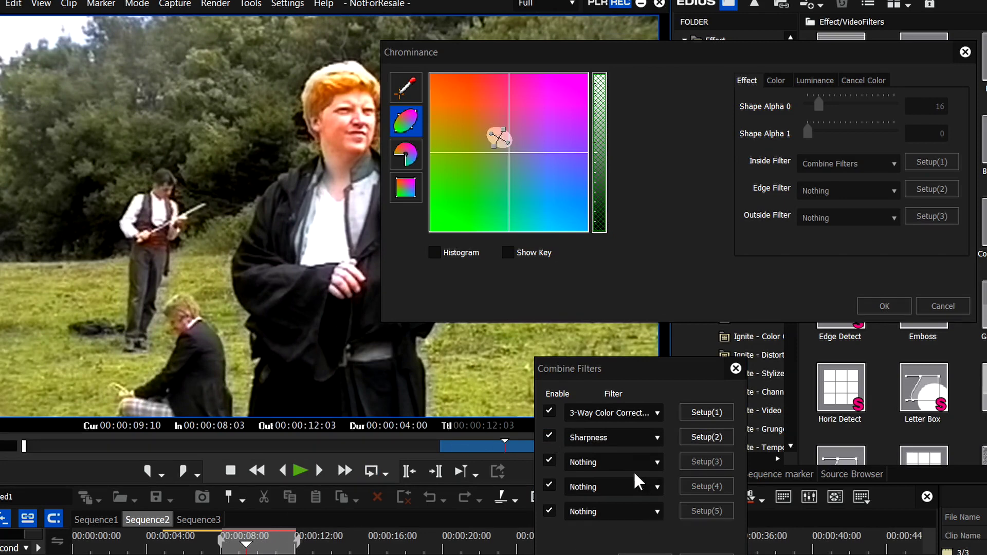
- Add YUV Curve as the third combined filter, raising the Y curve near (85, 91) and lowering its highlights to about (231, 222)
left_click(654, 460)
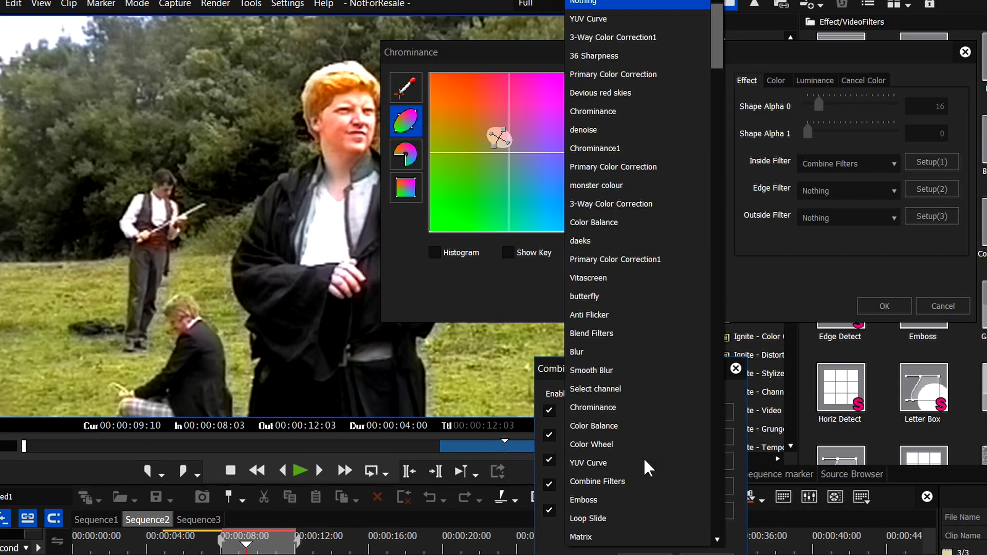
left_click(602, 459)
left_click(719, 459)
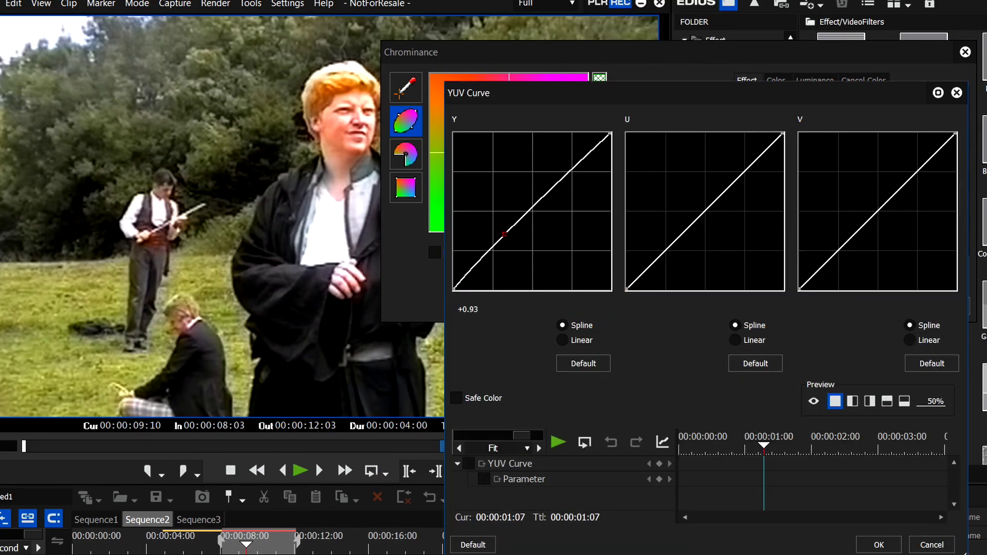
mouse_move(504, 234)
left_mouse_down()
mouse_move(494, 206)
mouse_move(506, 233)
left_mouse_up()
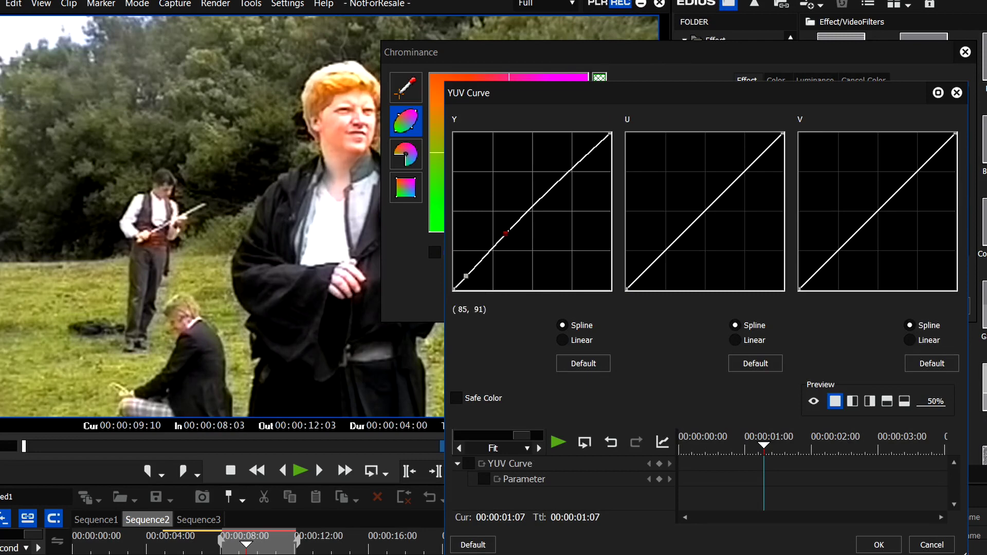
mouse_move(599, 145)
left_mouse_down()
mouse_move(599, 170)
mouse_move(597, 153)
left_mouse_up()
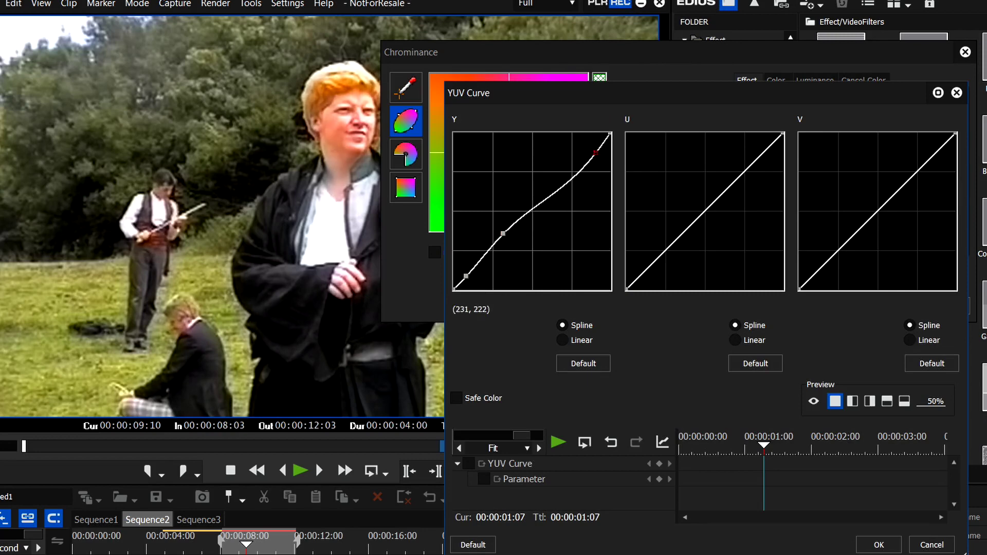
key("Return")
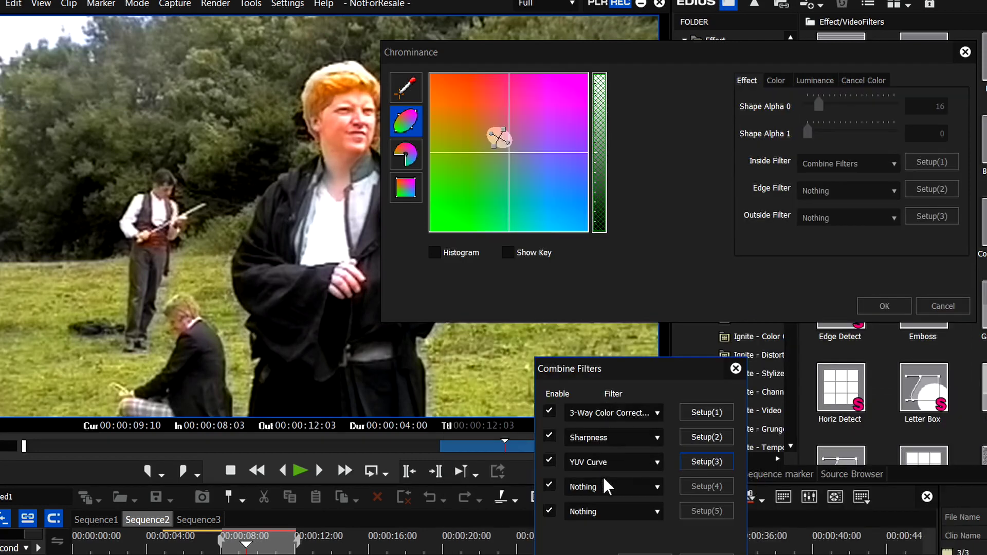
- Compare the looping clip with both Chrominance filters disabled and enabled
key("ctrl+space")
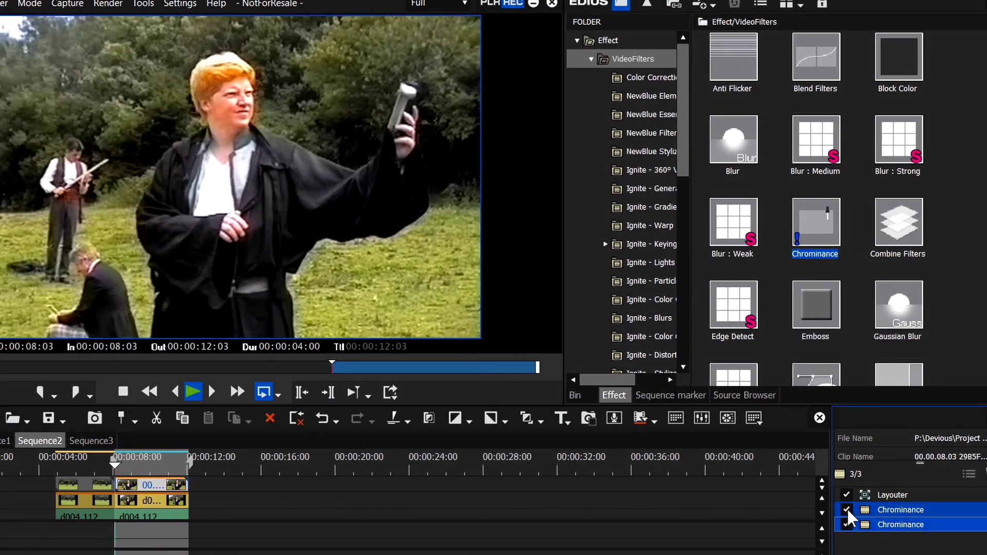
left_click(847, 509)
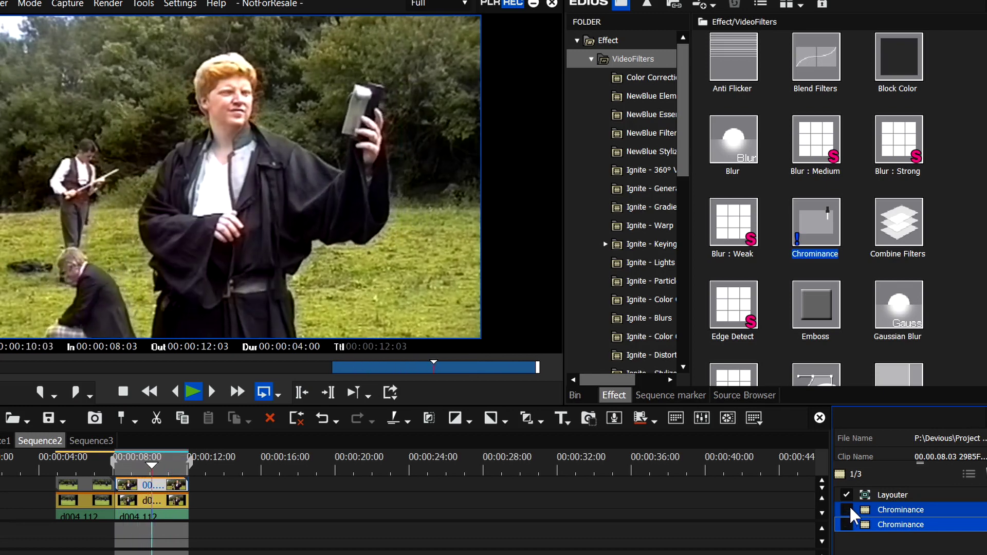
left_click(847, 509)
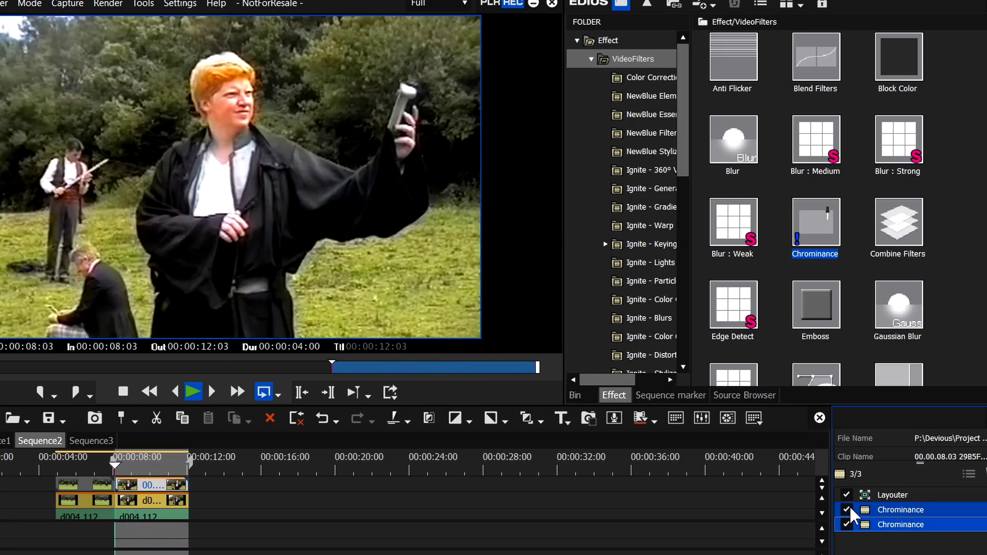
- Stop the looped playback and move the playhead to 00:00:09:24 within the second clip of Sequence2
left_click(123, 393)
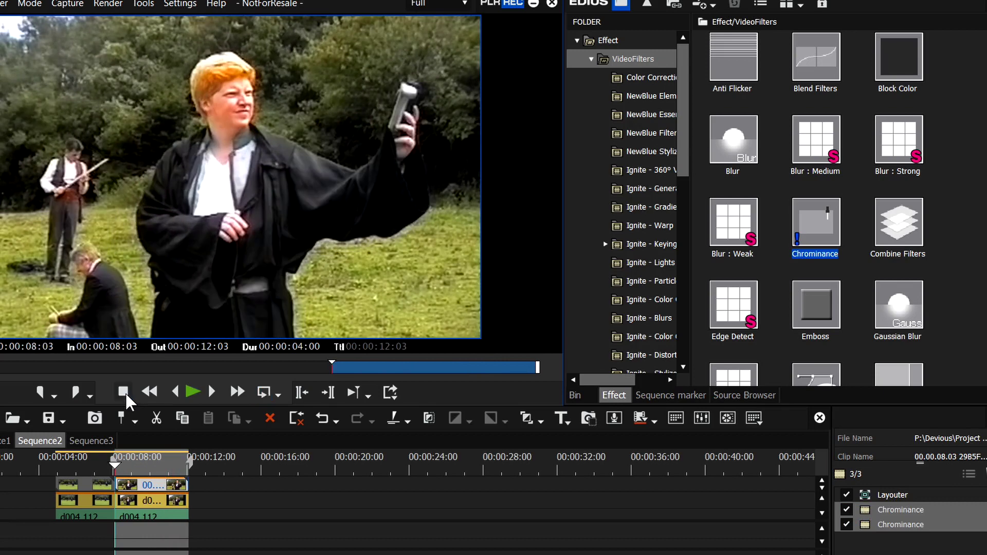
left_click(148, 465)
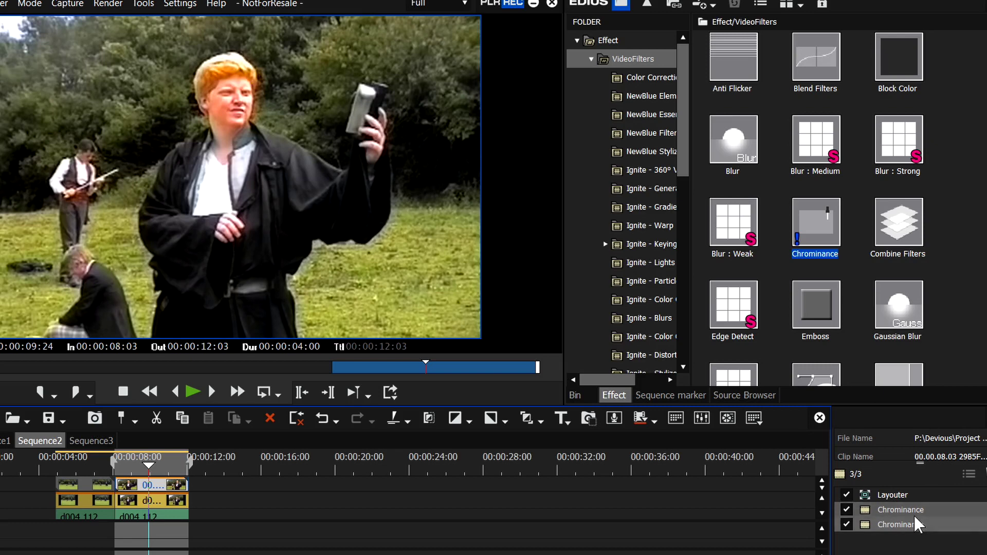
mouse_move(915, 522)
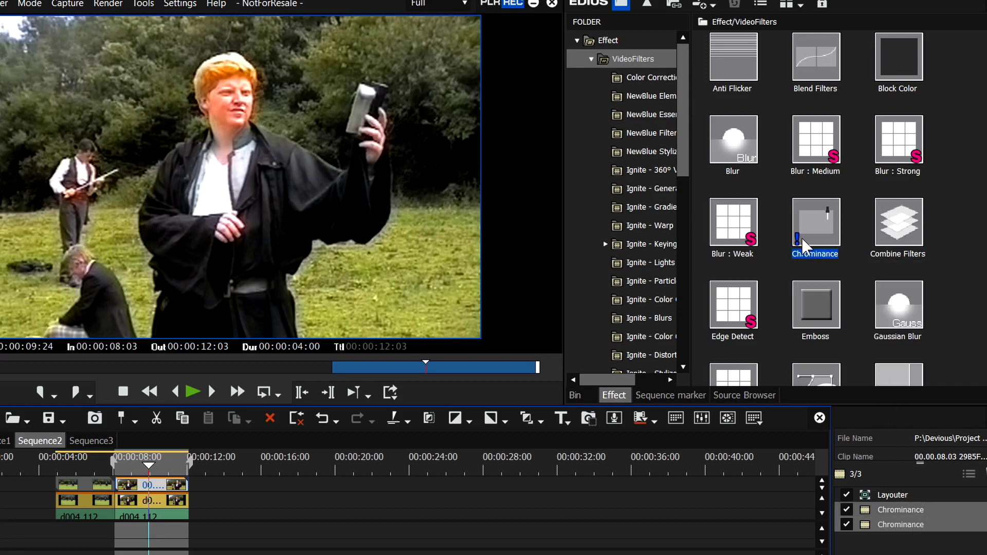
- Open the current project settings and review the Video Bit Depth options, keeping 10bit
key("alt+s")
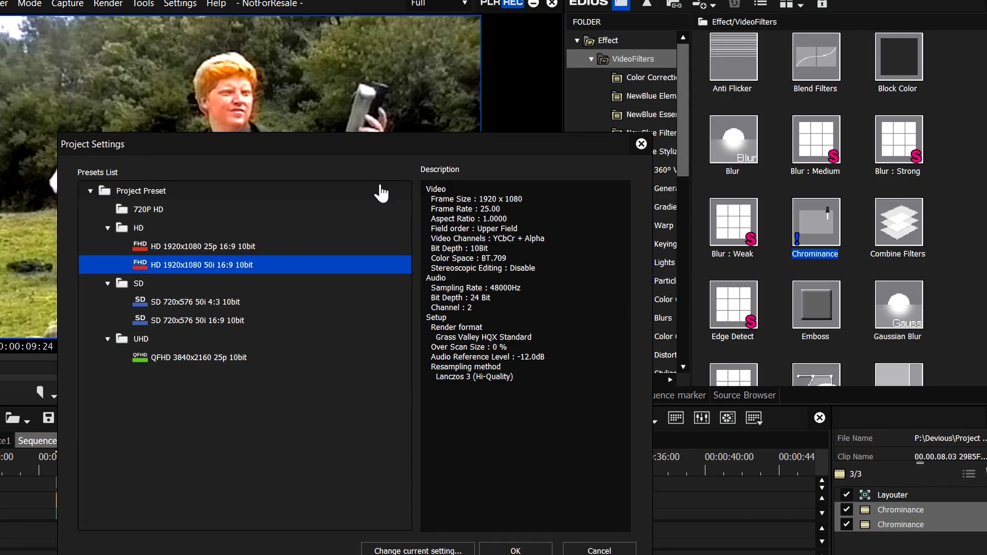
left_click(418, 551)
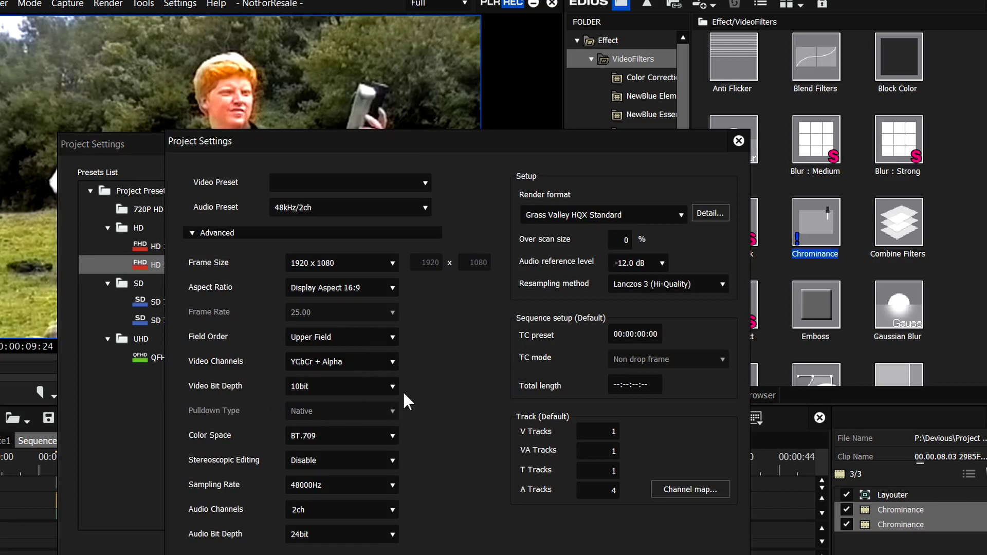
left_click(384, 386)
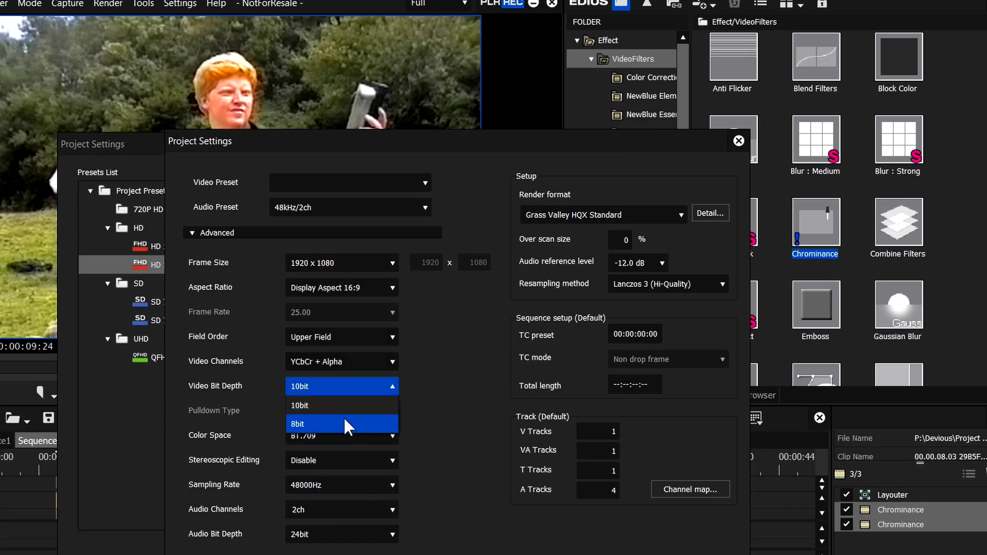
left_click(320, 405)
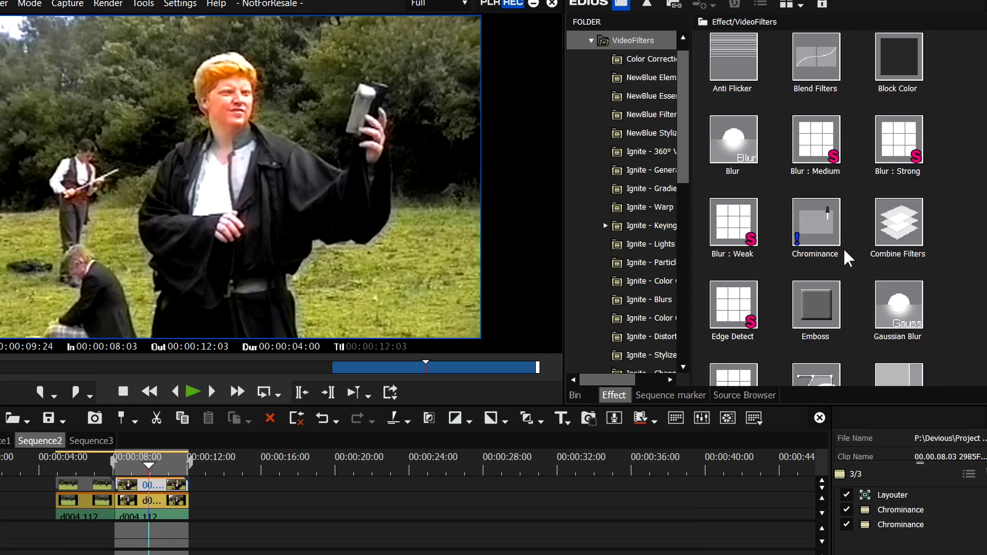
- Read the Chrominance filter's description, and select the 3-Way Color Correction filter in the Color Correction folder
mouse_move(798, 242)
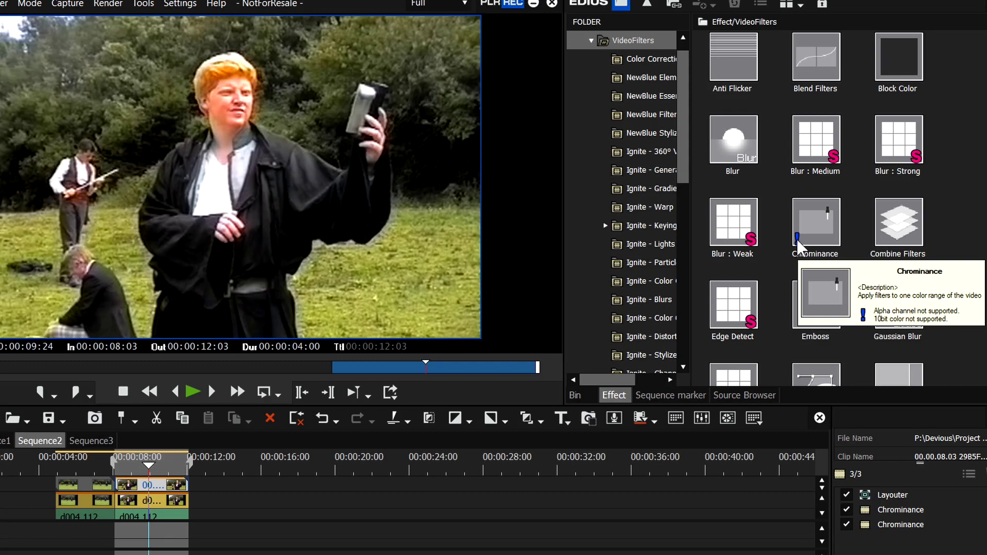
left_click(636, 60)
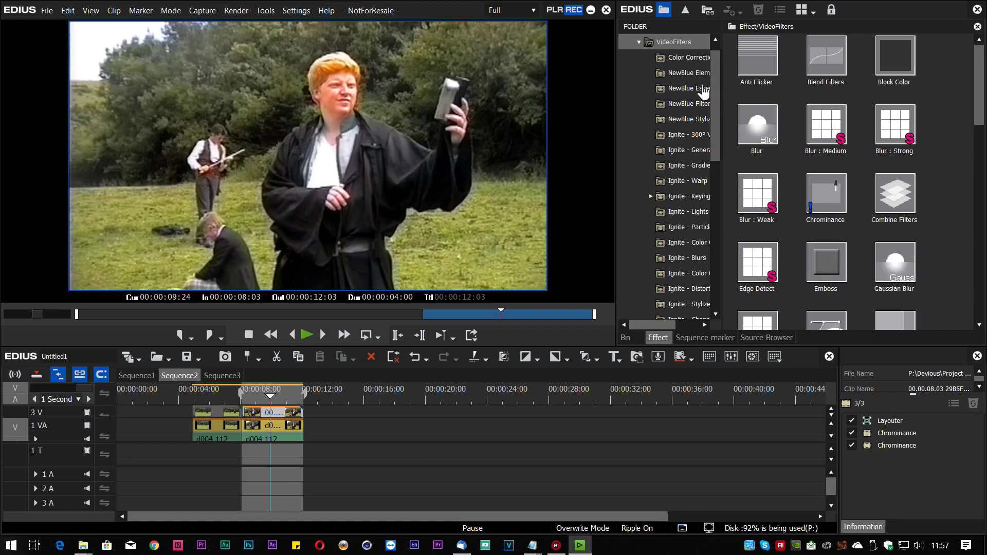
left_click(678, 58)
left_click(764, 78)
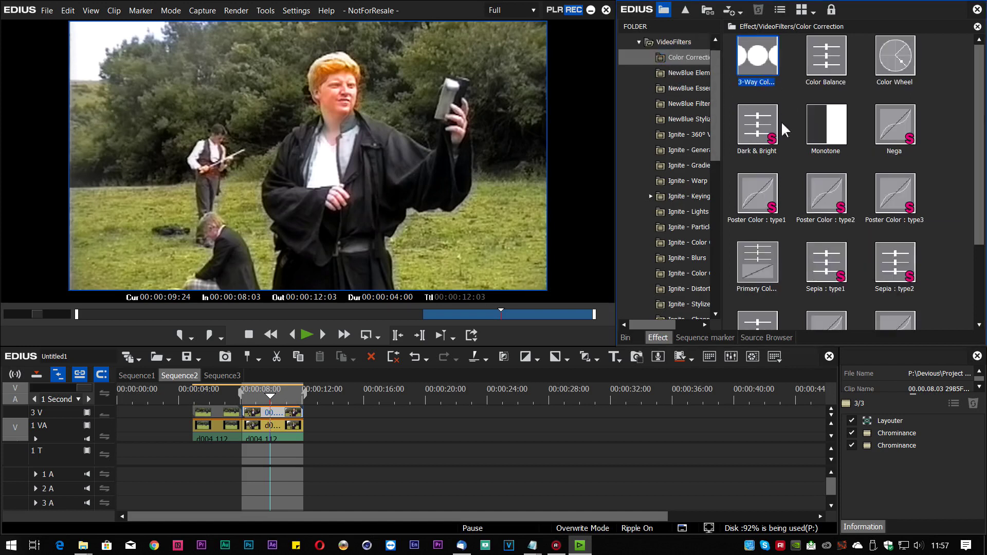